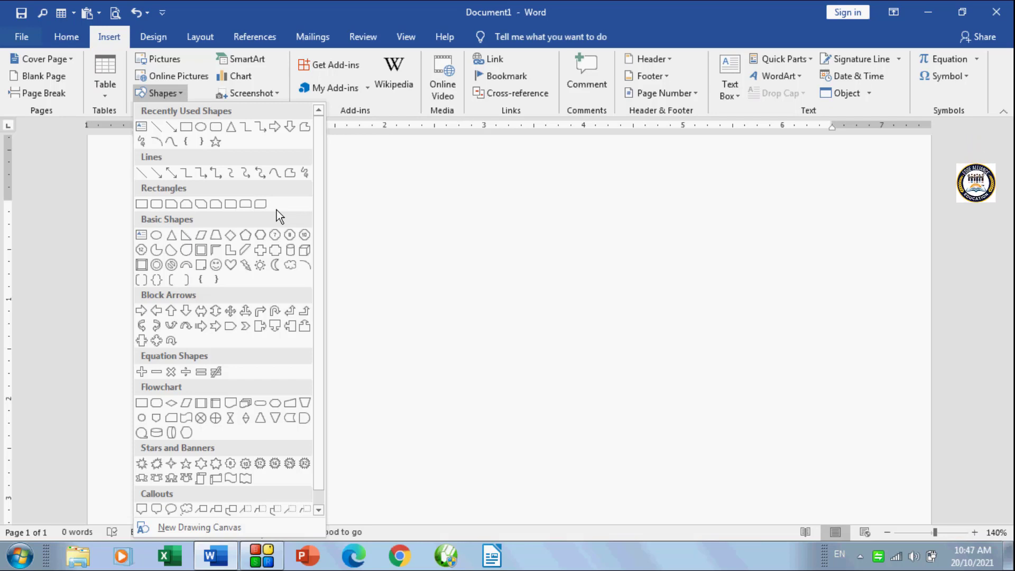
Step: Draw a plain rectangle on the page and resize it to about 1.49" high by 1.37" wide
{"action": "left_click", "coordinate": [140, 203]}
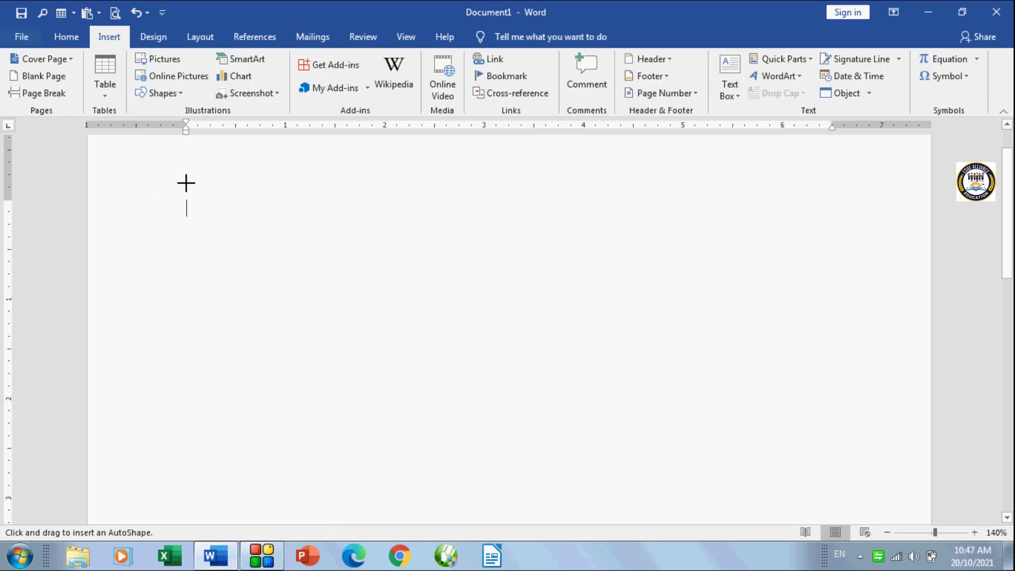
{"action": "mouse_move", "coordinate": [186, 183]}
{"action": "left_mouse_down"}
{"action": "mouse_move", "coordinate": [202, 213]}
{"action": "mouse_move", "coordinate": [322, 299]}
{"action": "mouse_move", "coordinate": [449, 356]}
{"action": "mouse_move", "coordinate": [494, 418]}
{"action": "left_mouse_up"}
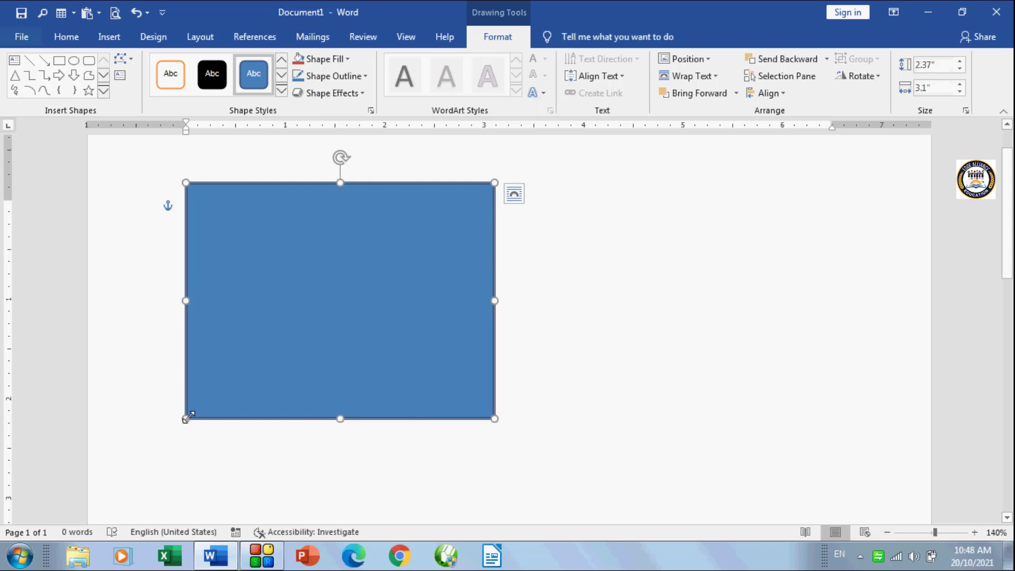
{"action": "left_click_drag", "start_coordinate": [186, 418], "coordinate": [96, 512]}
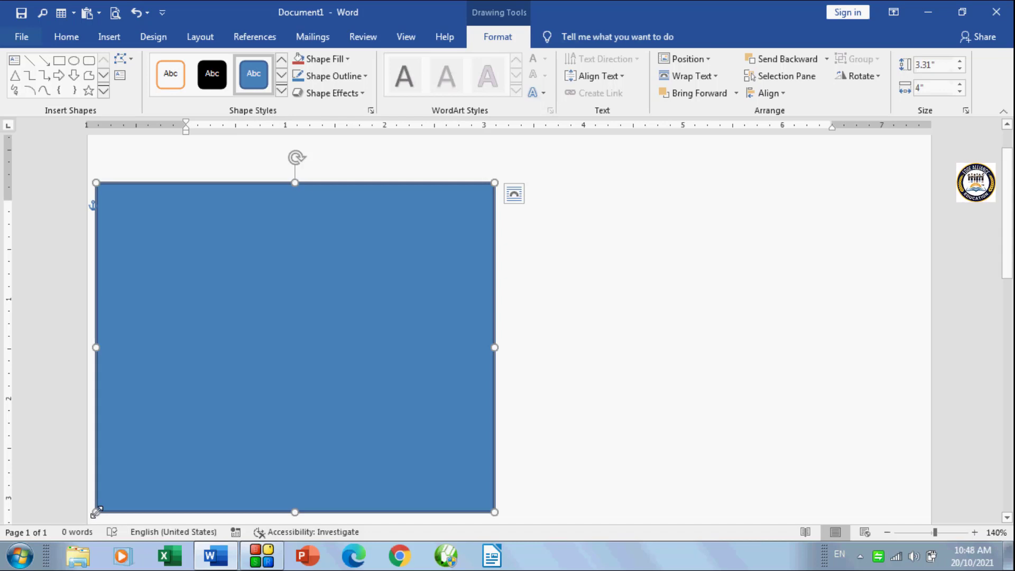
{"action": "left_click_drag", "start_coordinate": [96, 511], "coordinate": [358, 331]}
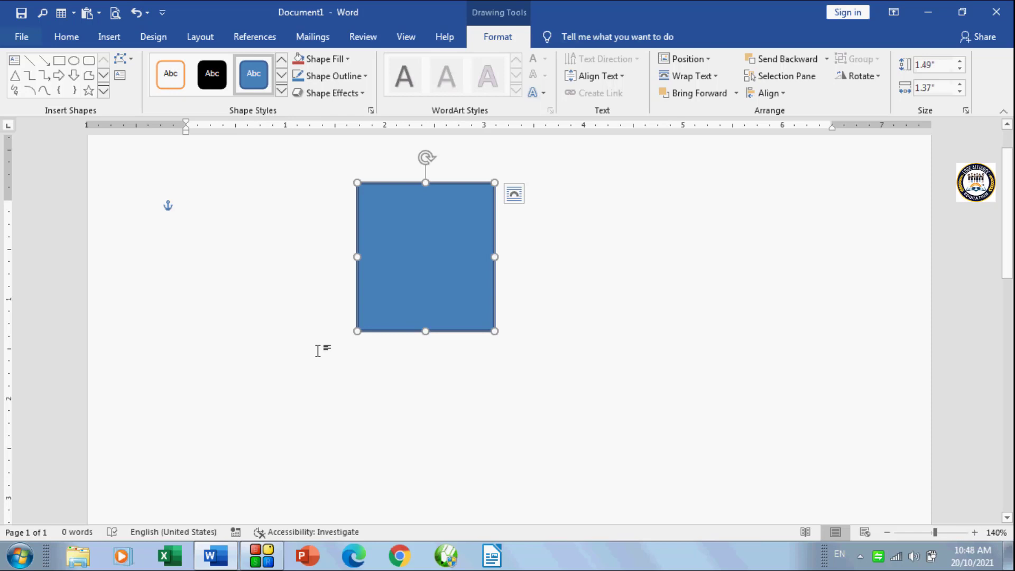
Step: Draw a rounded rectangle about 1.78" high by 1.99" wide to the right of the plain rectangle
{"action": "left_click", "coordinate": [105, 92]}
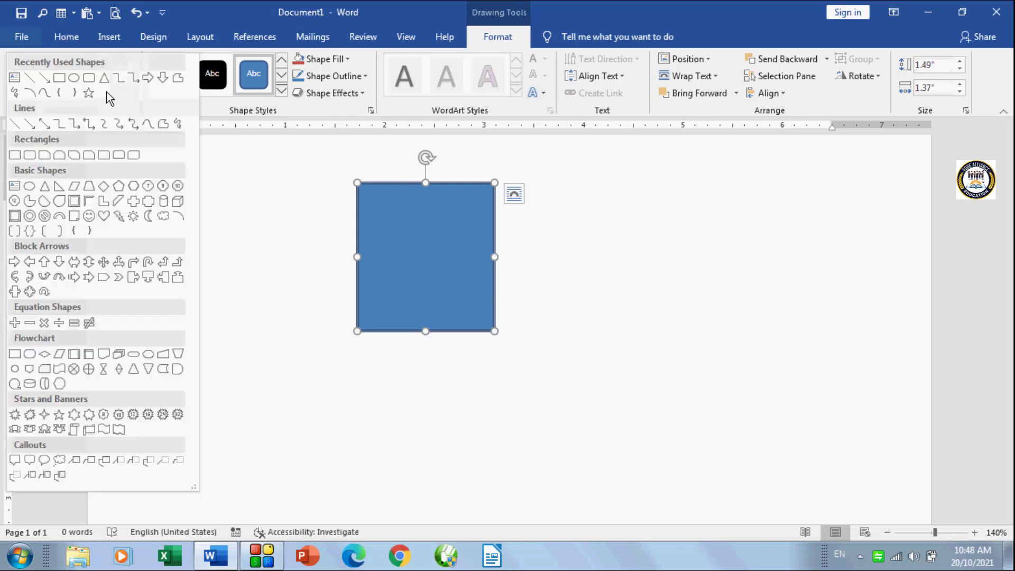
{"action": "left_click", "coordinate": [30, 158]}
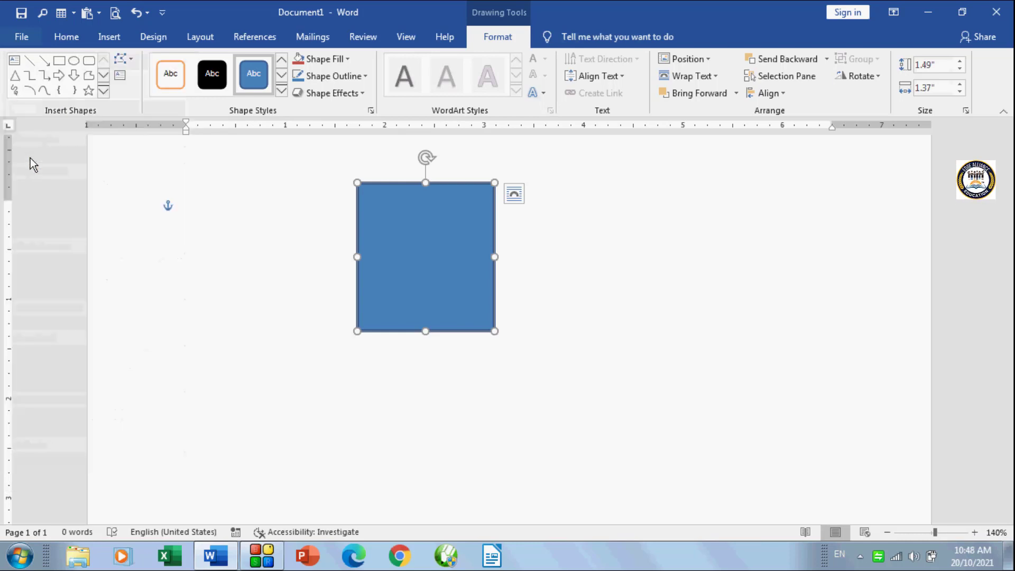
{"action": "mouse_move", "coordinate": [574, 171]}
{"action": "left_mouse_down"}
{"action": "mouse_move", "coordinate": [643, 258]}
{"action": "mouse_move", "coordinate": [771, 349]}
{"action": "left_mouse_up"}
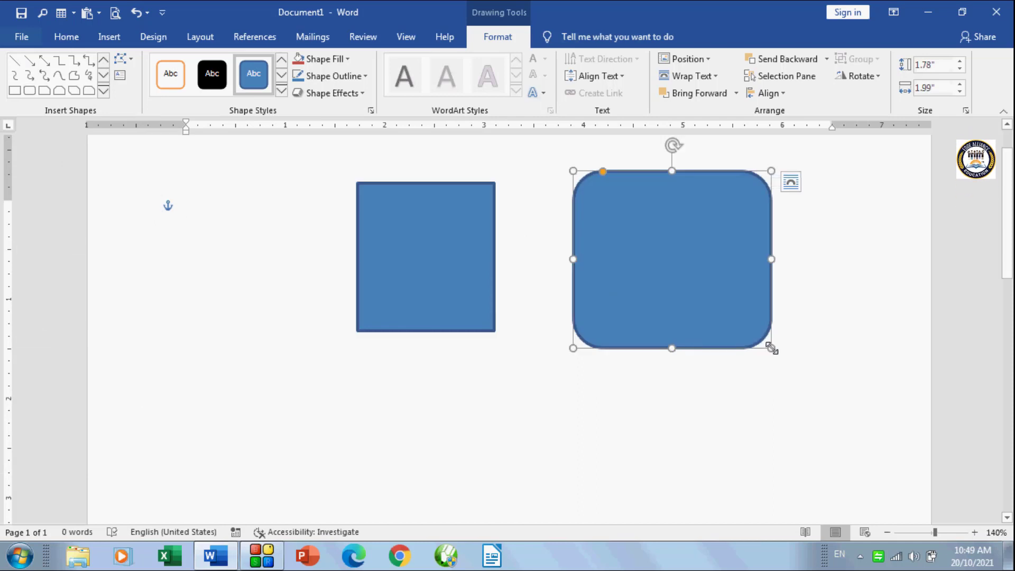
Step: Draw a rectangle with snipped diagonal corners left of the plain rectangle and resize it to about 1.96" high by 1.44" wide
{"action": "left_click", "coordinate": [103, 90]}
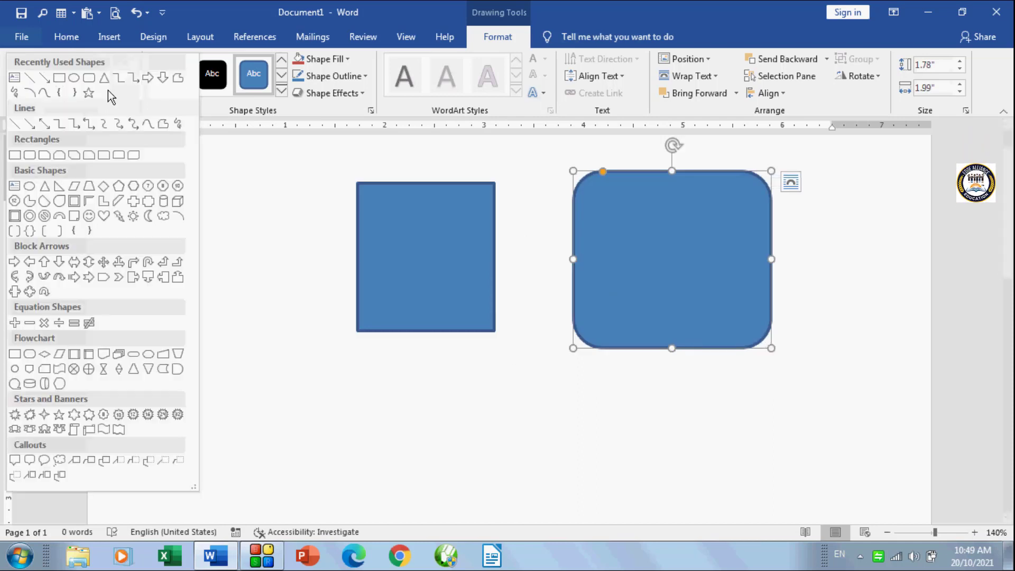
{"action": "left_click", "coordinate": [74, 155]}
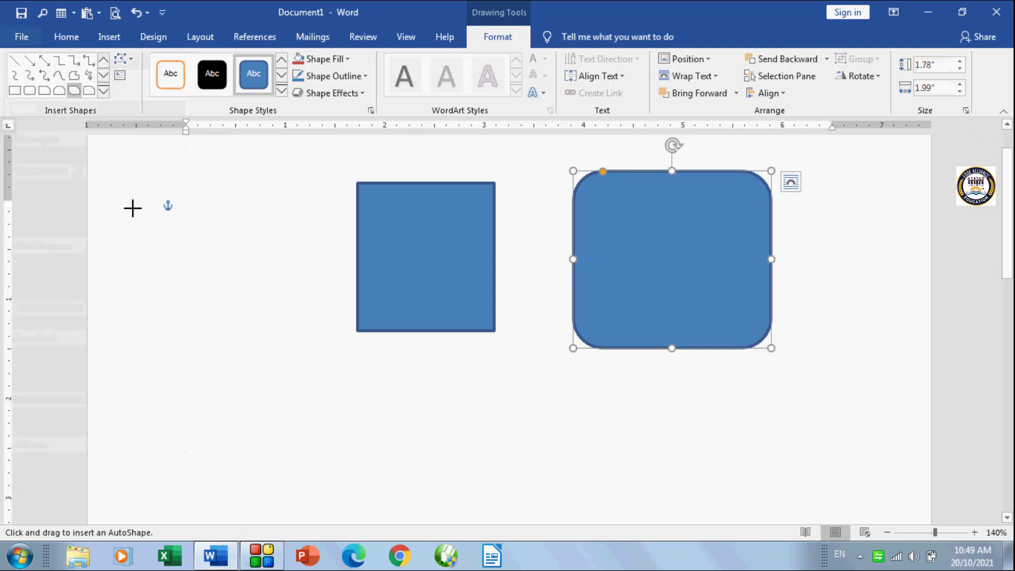
{"action": "mouse_move", "coordinate": [132, 213]}
{"action": "left_mouse_down"}
{"action": "mouse_move", "coordinate": [296, 395]}
{"action": "mouse_move", "coordinate": [316, 396]}
{"action": "left_mouse_up"}
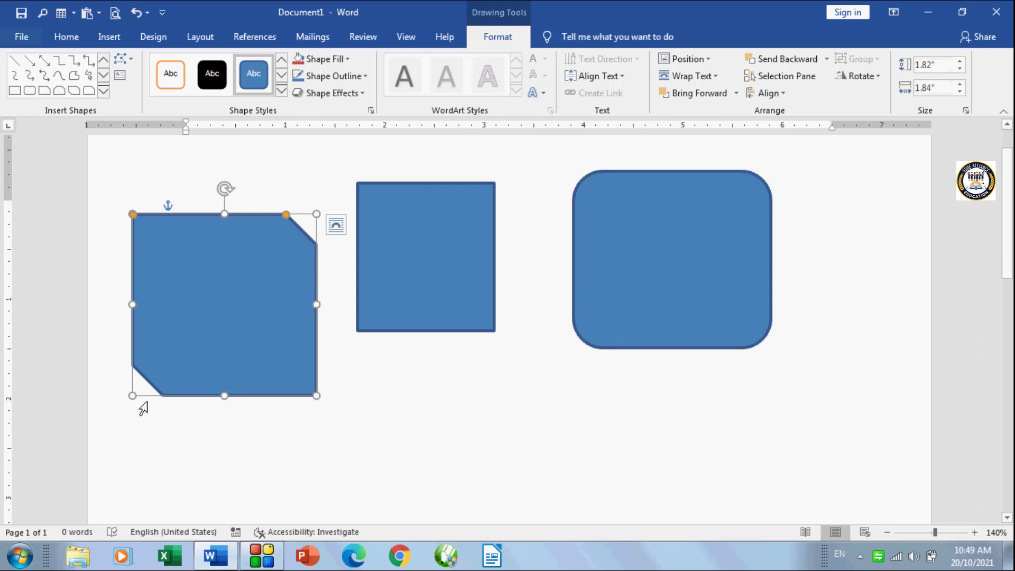
{"action": "left_click_drag", "start_coordinate": [133, 395], "coordinate": [154, 443]}
{"action": "left_click_drag", "start_coordinate": [171, 360], "coordinate": [172, 410]}
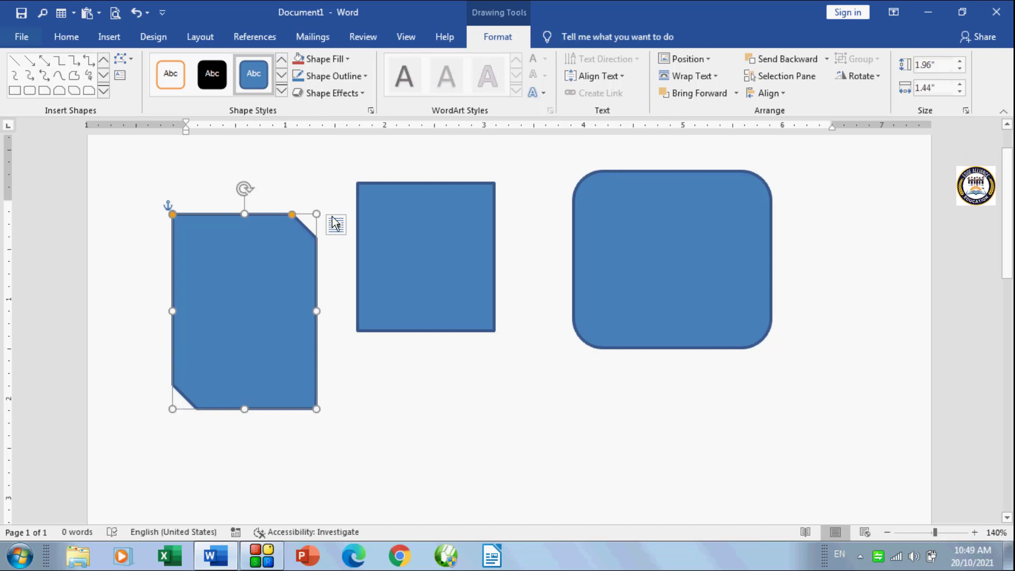
Step: Resize the plain rectangle to about 1.75" by 1.31" and the snipped-corner rectangle to about 1.43" by 1.25"
{"action": "left_click", "coordinate": [444, 257]}
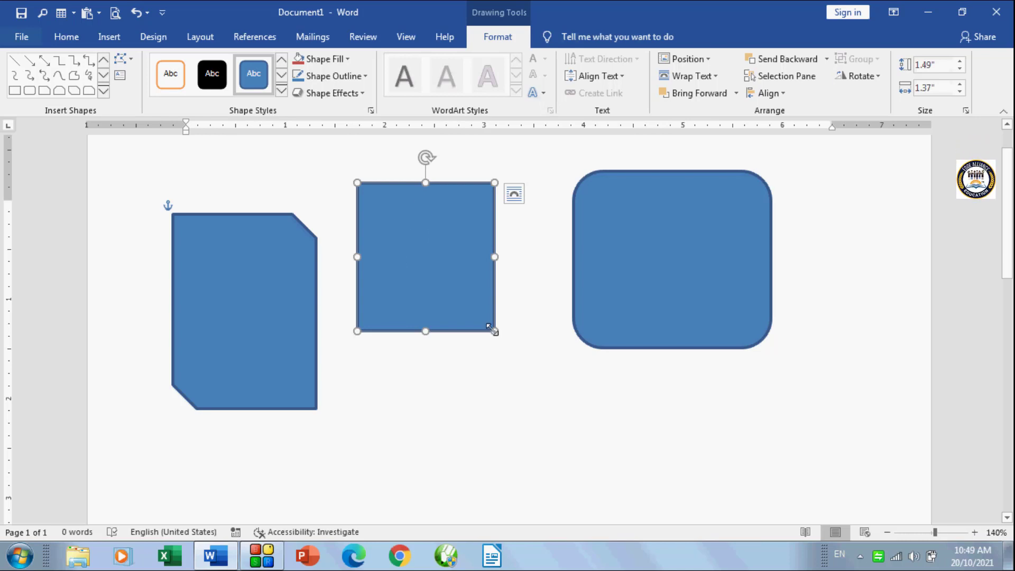
{"action": "left_click_drag", "start_coordinate": [492, 330], "coordinate": [487, 358]}
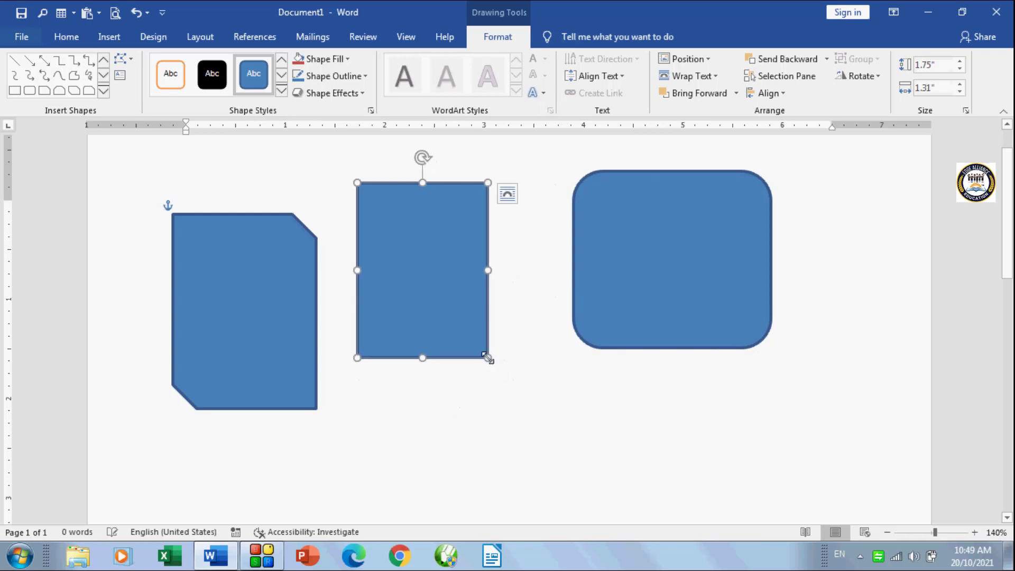
{"action": "left_click", "coordinate": [214, 318]}
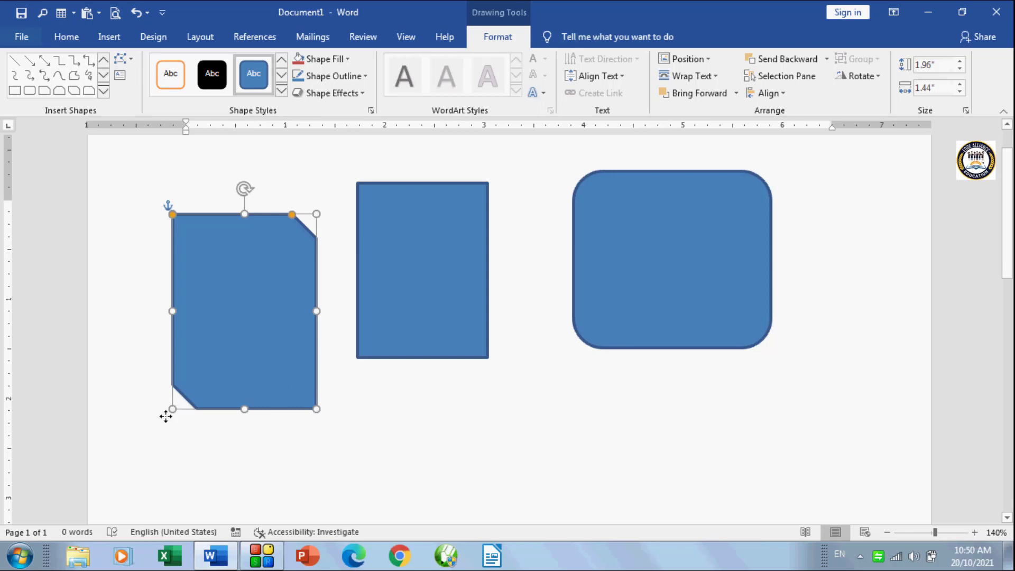
{"action": "left_click_drag", "start_coordinate": [172, 408], "coordinate": [187, 368]}
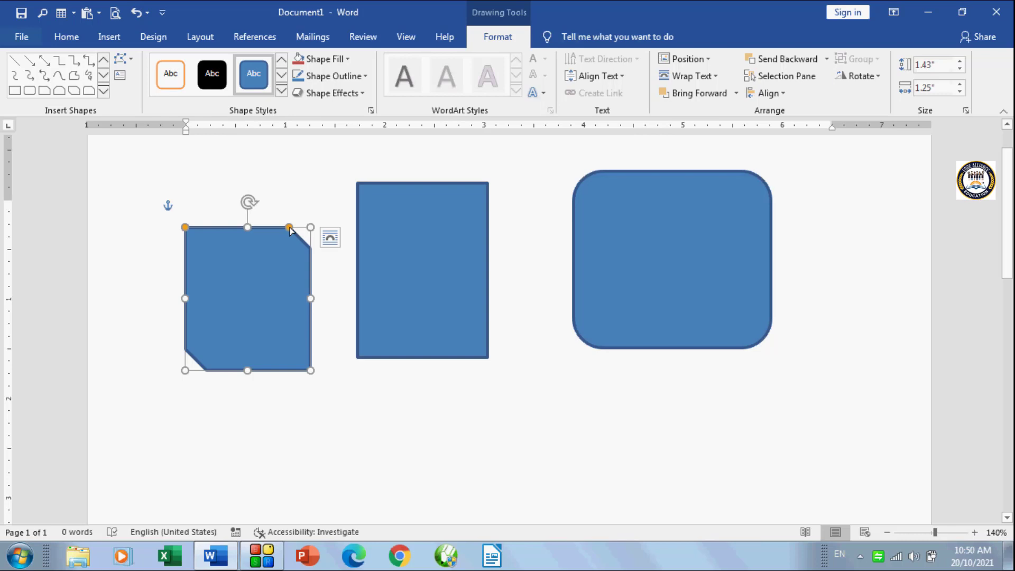
Step: Cut the snipped shape fully at its top-left and bottom-right corners instead, and rotate it a quarter turn counterclockwise
{"action": "left_click_drag", "start_coordinate": [290, 228], "coordinate": [325, 179]}
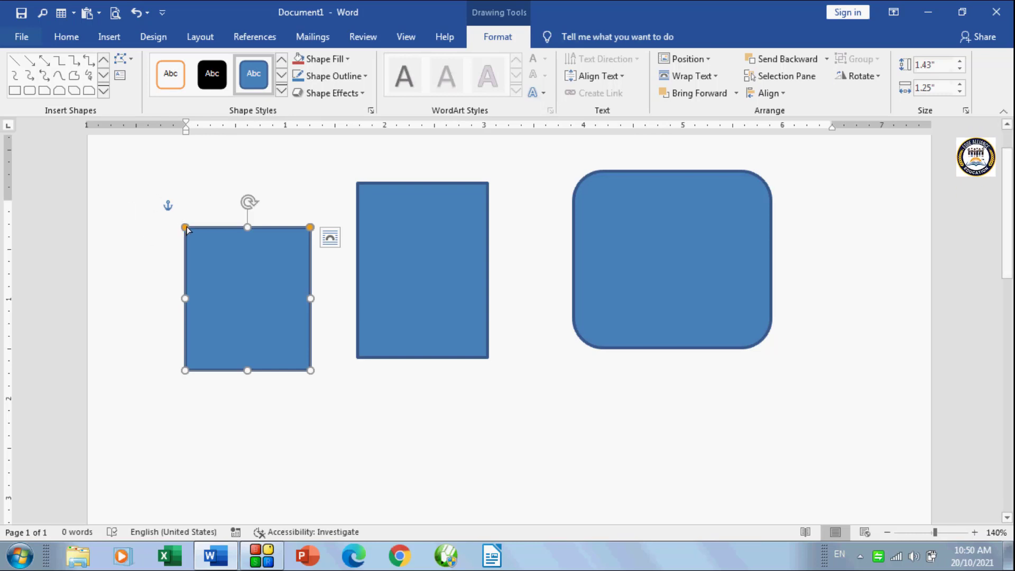
{"action": "left_click_drag", "start_coordinate": [186, 229], "coordinate": [272, 309]}
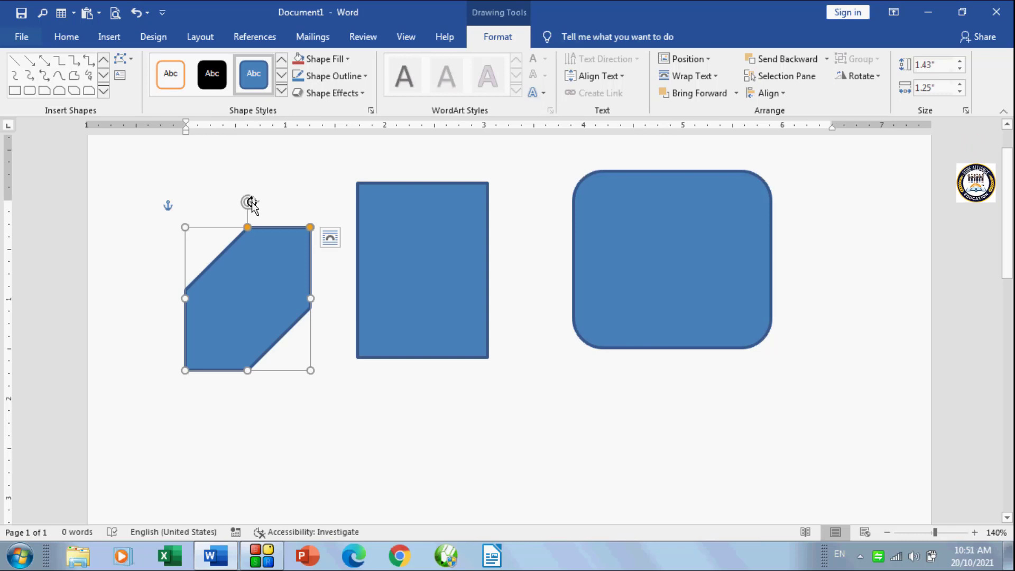
{"action": "left_click_drag", "start_coordinate": [251, 204], "coordinate": [245, 299]}
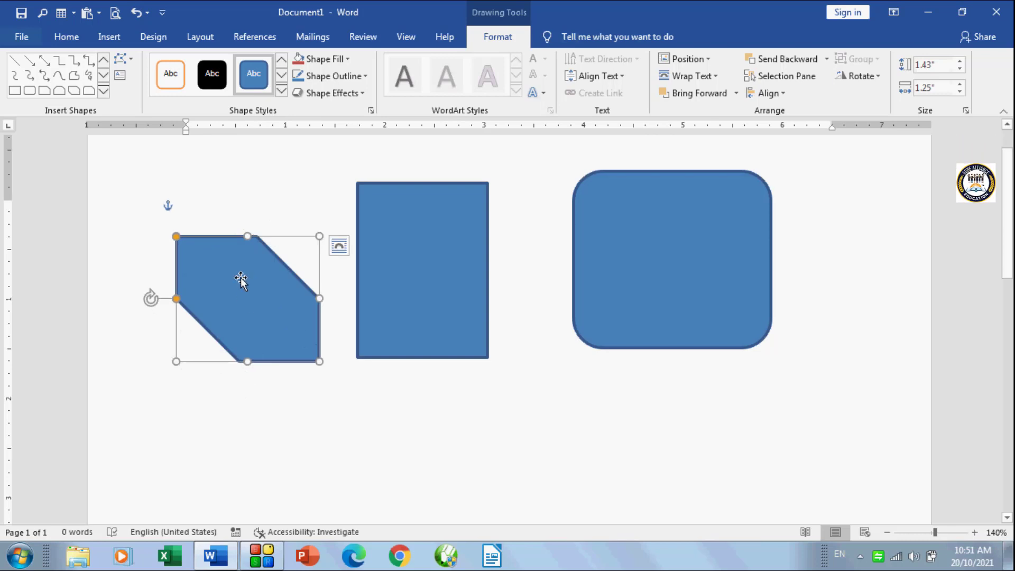
Step: Draw a rectangle with rounded diagonal corners below the plain rectangle and resize it to about 0.69" high by 1.89" wide
{"action": "left_click", "coordinate": [104, 90]}
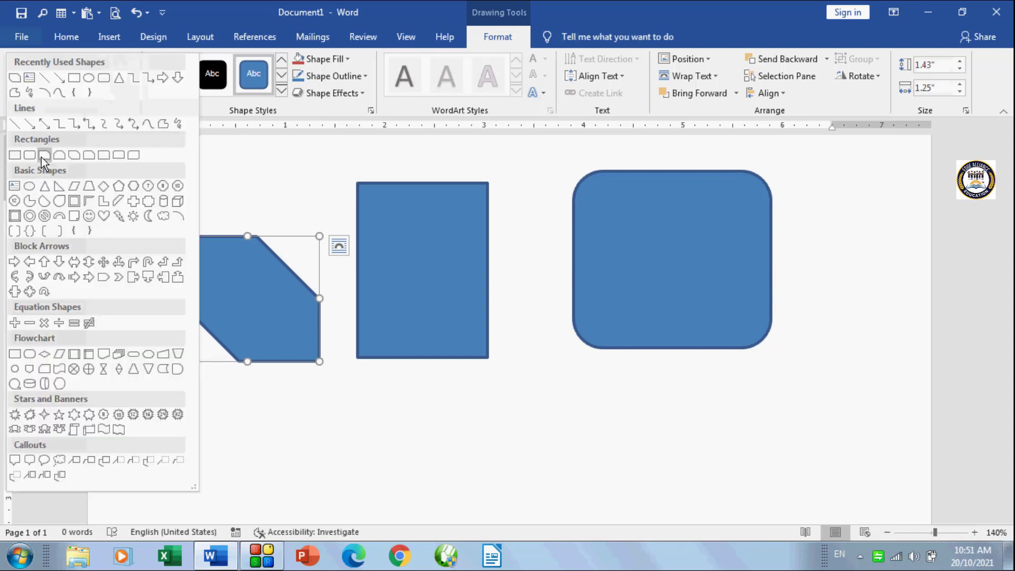
{"action": "left_click", "coordinate": [133, 157]}
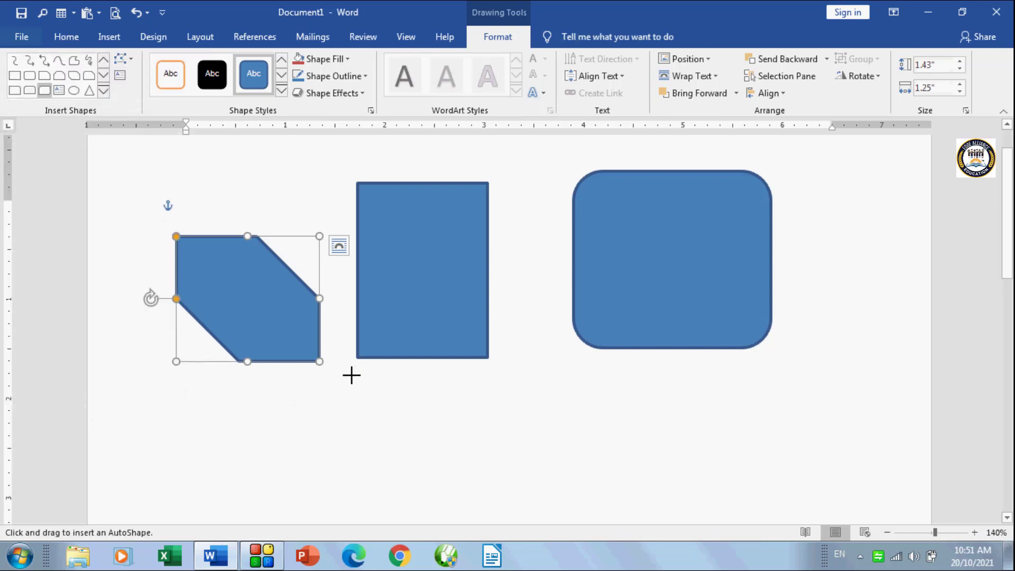
{"action": "left_click_drag", "start_coordinate": [351, 374], "coordinate": [529, 478]}
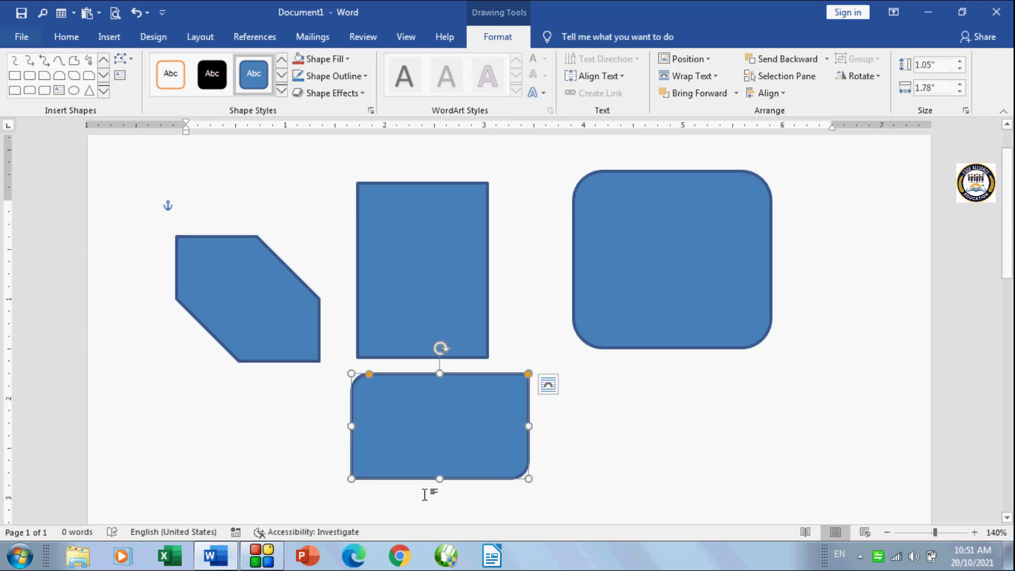
{"action": "left_click_drag", "start_coordinate": [351, 479], "coordinate": [339, 443]}
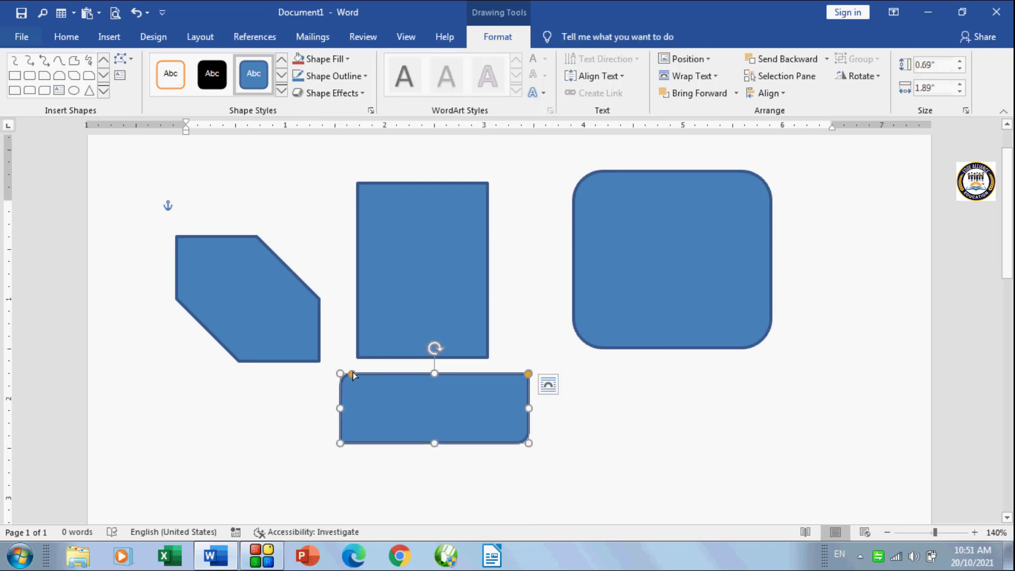
Step: Increase the lower shape's diagonal corner rounding to the maximum and rotate it nearly upside down so it slants
{"action": "left_click_drag", "start_coordinate": [353, 372], "coordinate": [424, 426]}
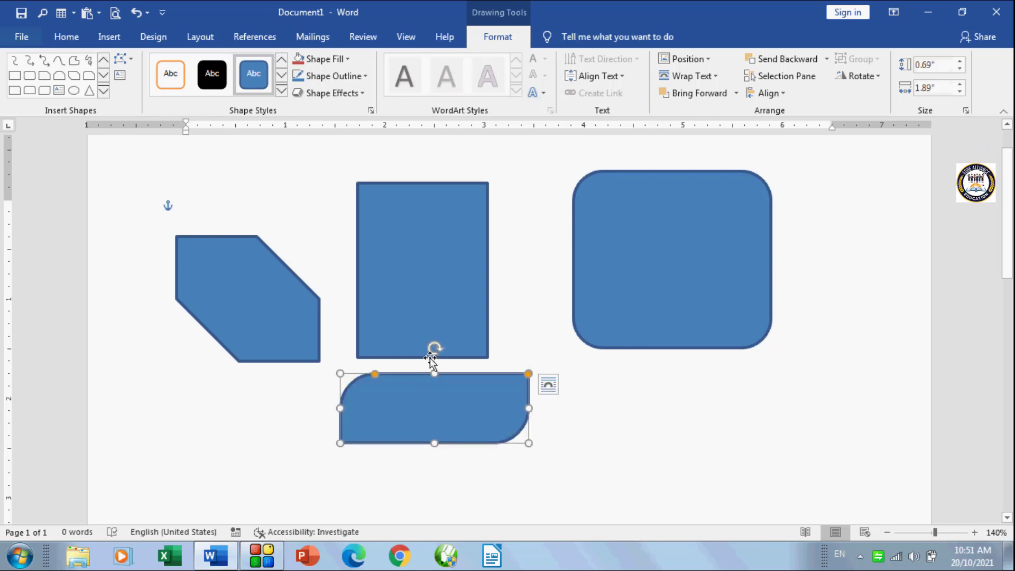
{"action": "left_click_drag", "start_coordinate": [434, 345], "coordinate": [455, 463]}
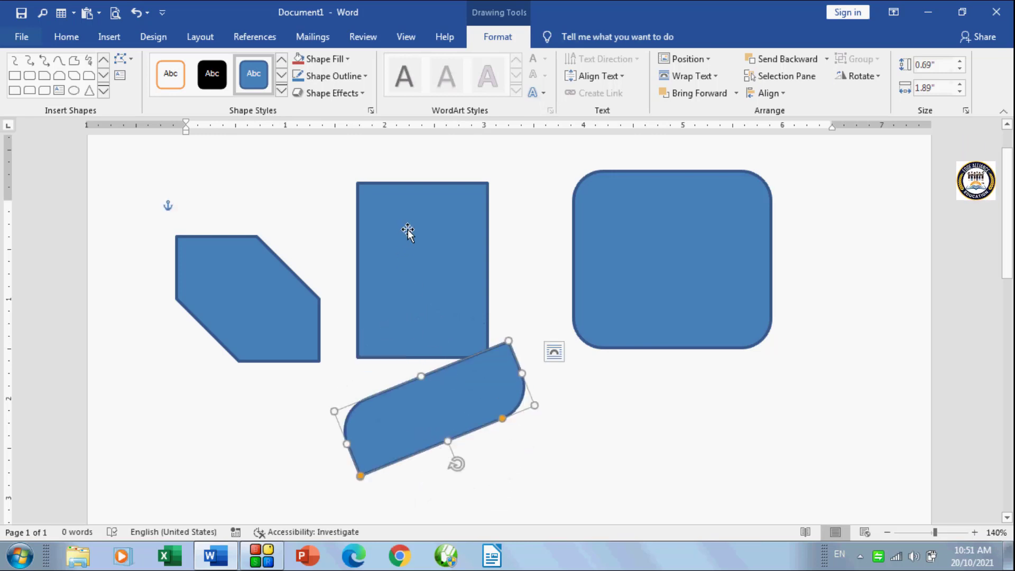
Step: Move the plain rectangle slightly up and to the left and give it a red theme-colour outline 6 pt thick
{"action": "mouse_move", "coordinate": [407, 230]}
{"action": "left_mouse_down"}
{"action": "mouse_move", "coordinate": [397, 211]}
{"action": "mouse_move", "coordinate": [402, 233]}
{"action": "left_mouse_up"}
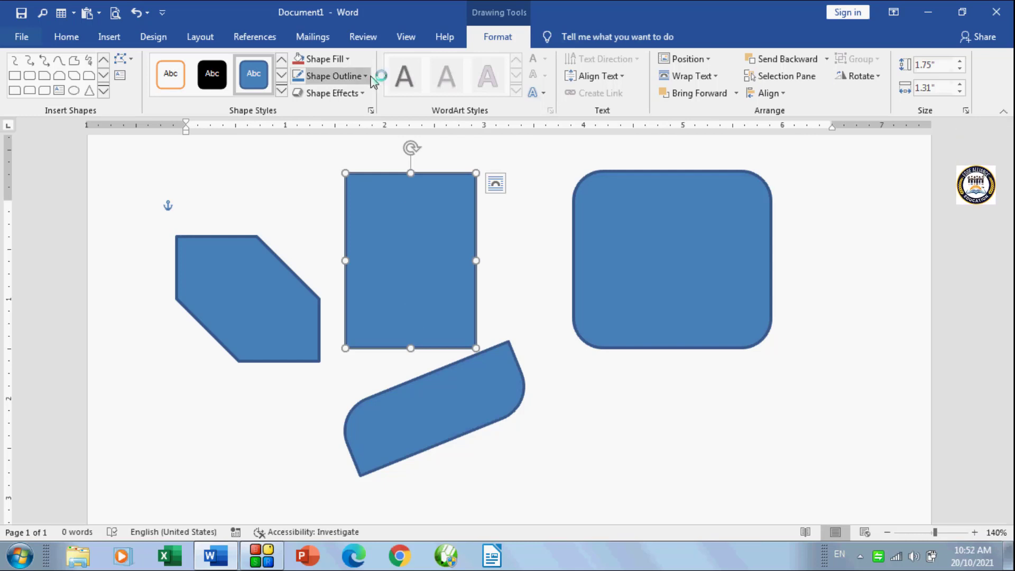
{"action": "left_click", "coordinate": [363, 76]}
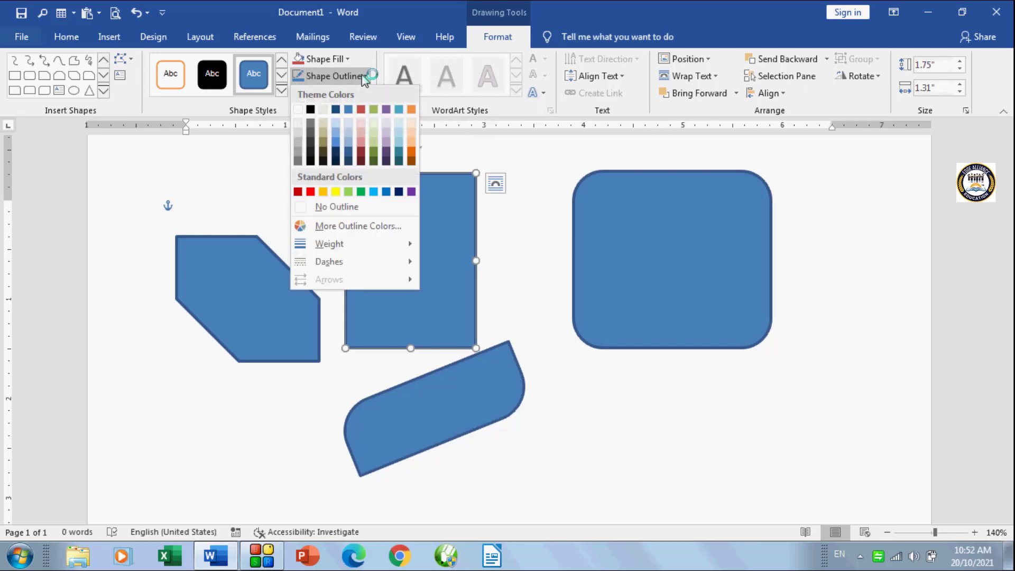
{"action": "left_click", "coordinate": [360, 108]}
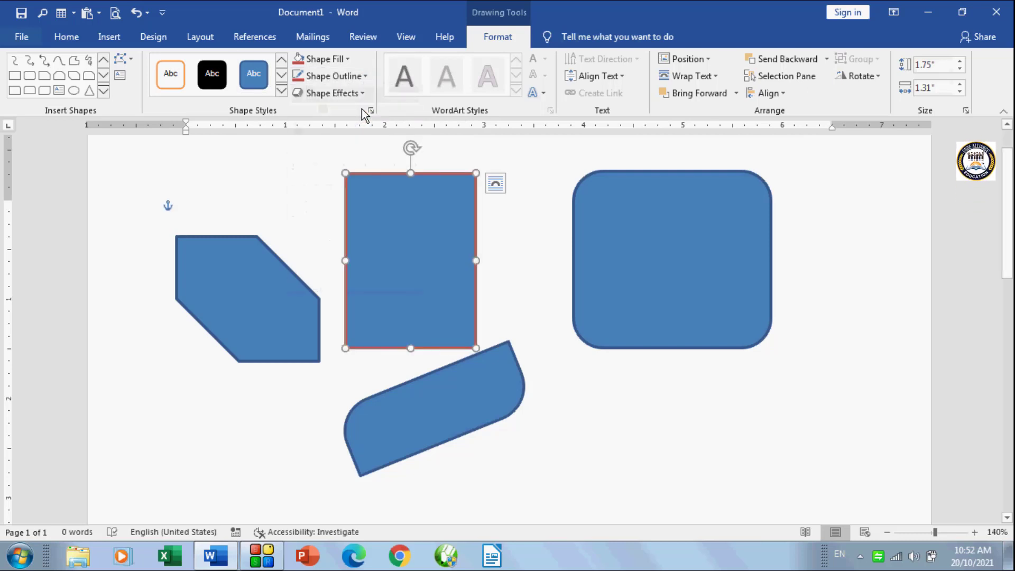
{"action": "left_click", "coordinate": [363, 76]}
{"action": "mouse_move", "coordinate": [341, 245]}
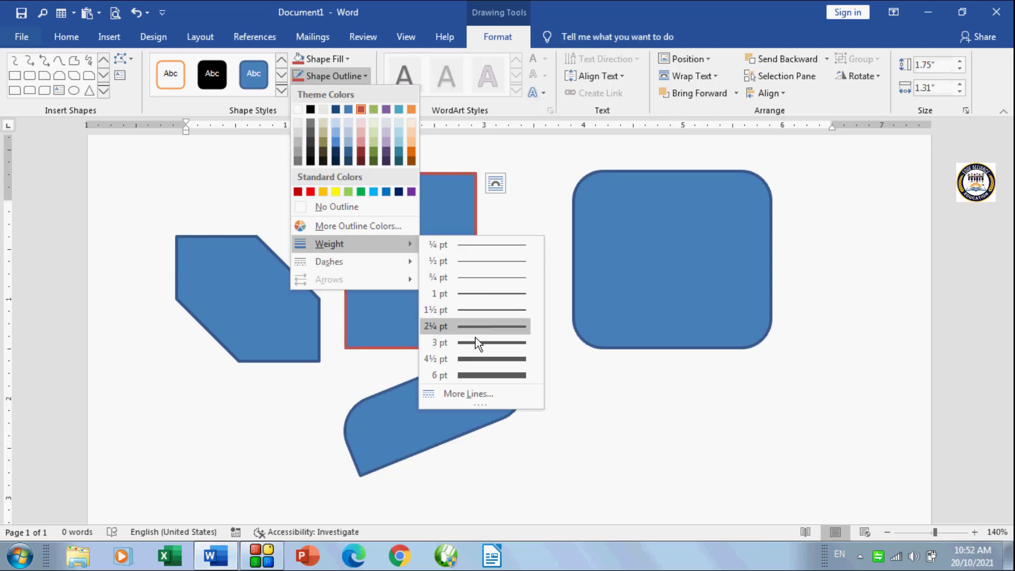
{"action": "left_click", "coordinate": [477, 379]}
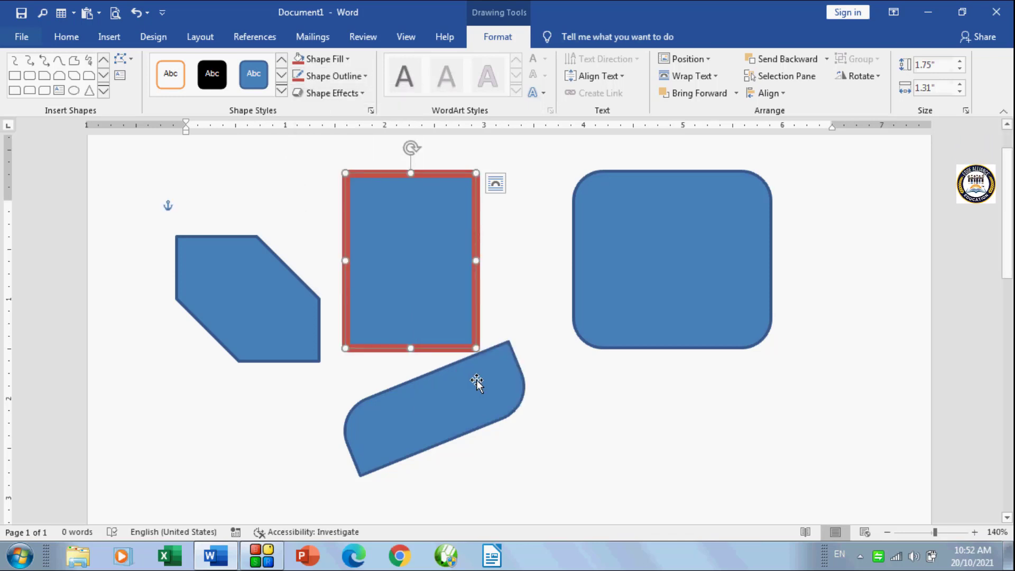
Step: Set the plain rectangle's outline to a solid line and colour it yellow
{"action": "left_click", "coordinate": [369, 77]}
{"action": "mouse_move", "coordinate": [363, 263]}
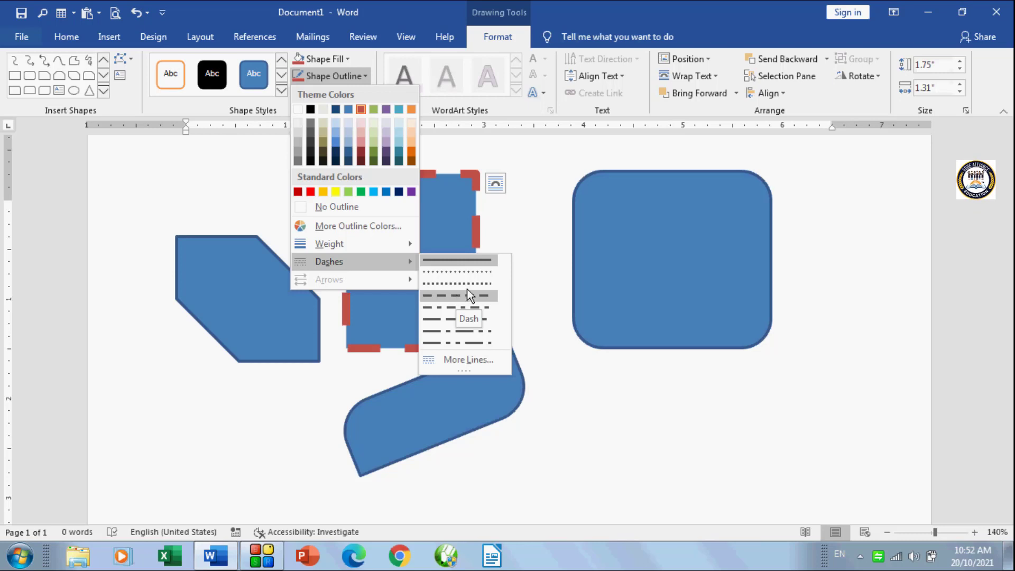
{"action": "left_click", "coordinate": [482, 257]}
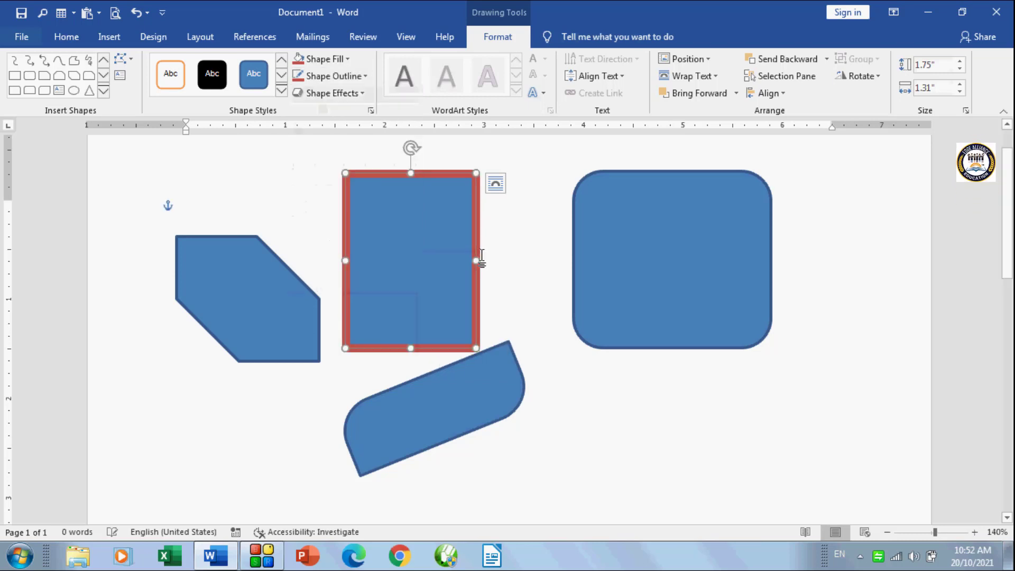
{"action": "left_click", "coordinate": [363, 72]}
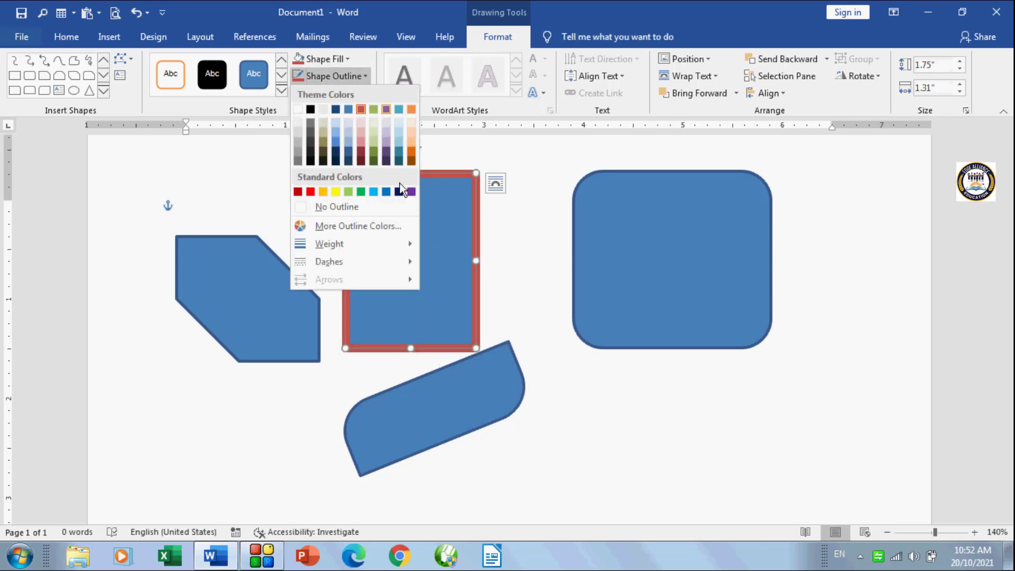
{"action": "left_click", "coordinate": [339, 189]}
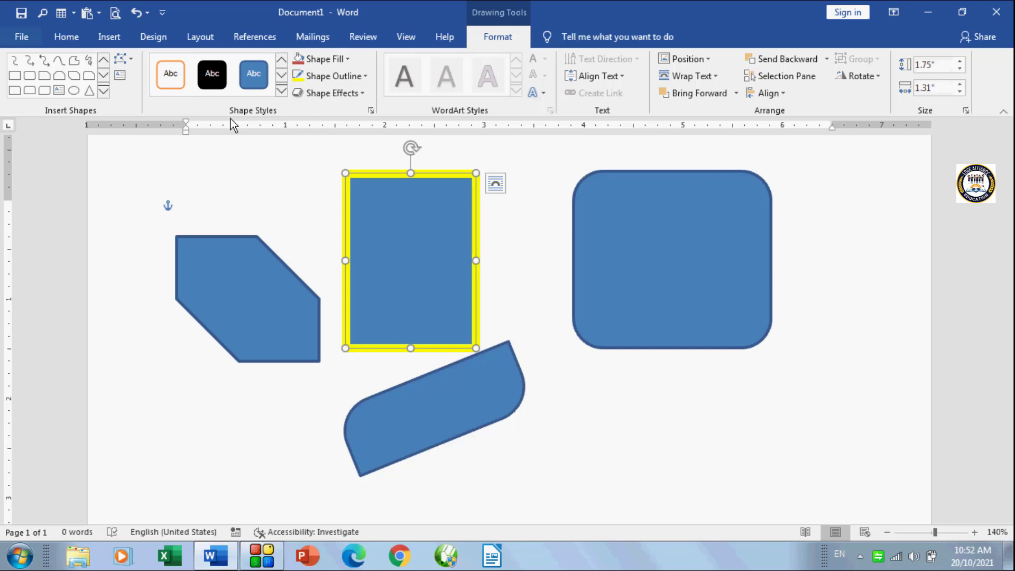
Step: Apply the light blue gradient theme style to the plain rectangle
{"action": "left_click", "coordinate": [282, 92]}
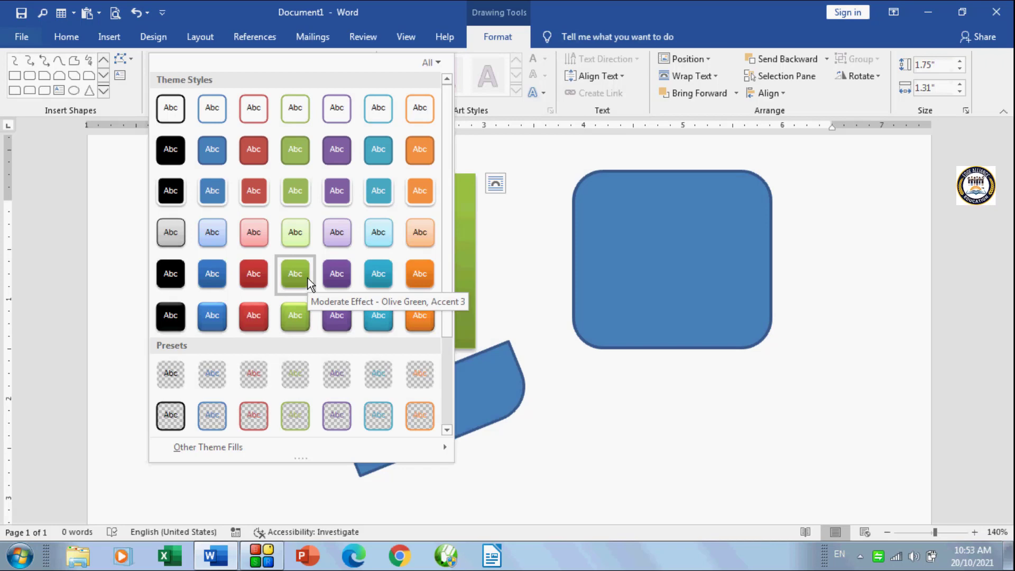
{"action": "left_click", "coordinate": [213, 233]}
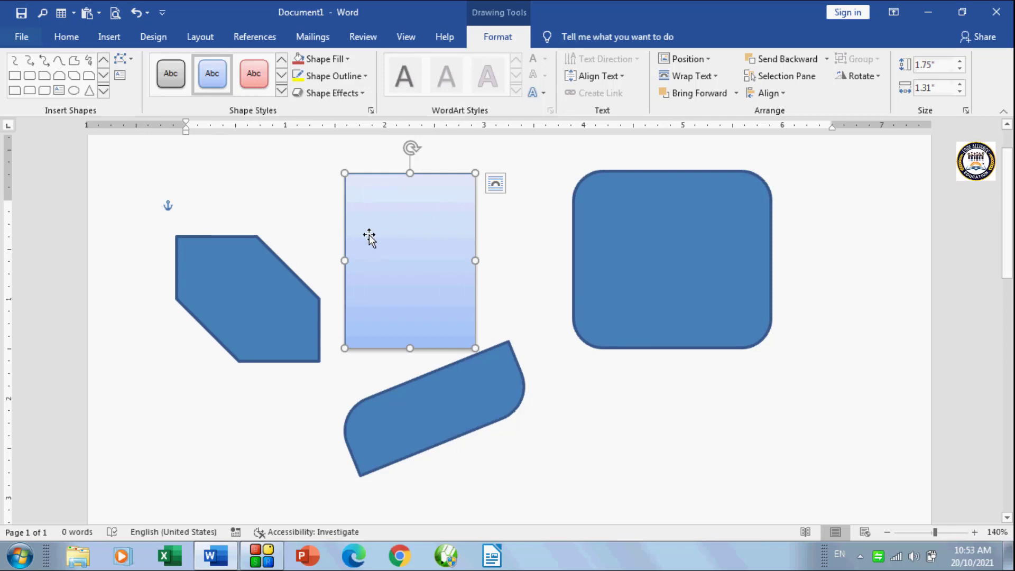
Step: Try the transparent red-outline preset on the plain rectangle, and apply the solid red theme style with a dark red outline instead
{"action": "left_click", "coordinate": [271, 93]}
{"action": "left_click", "coordinate": [281, 91]}
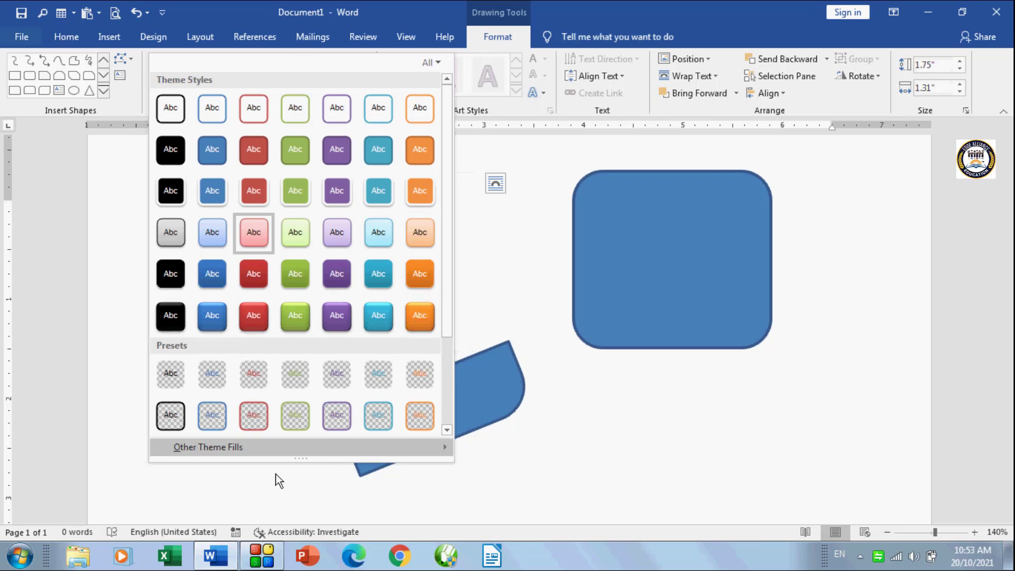
{"action": "left_click", "coordinate": [255, 416]}
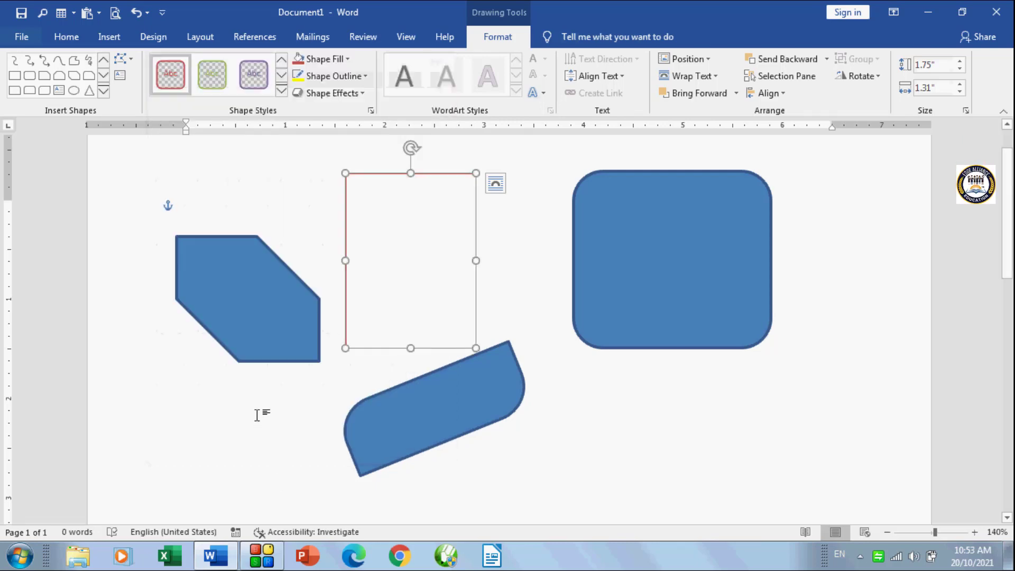
{"action": "left_click", "coordinate": [283, 88]}
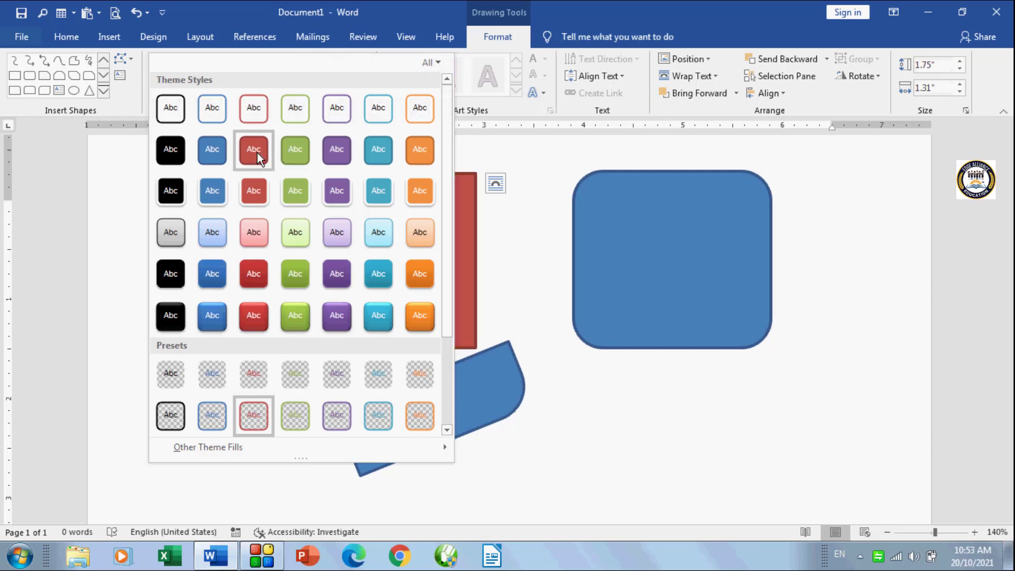
{"action": "left_click", "coordinate": [256, 153]}
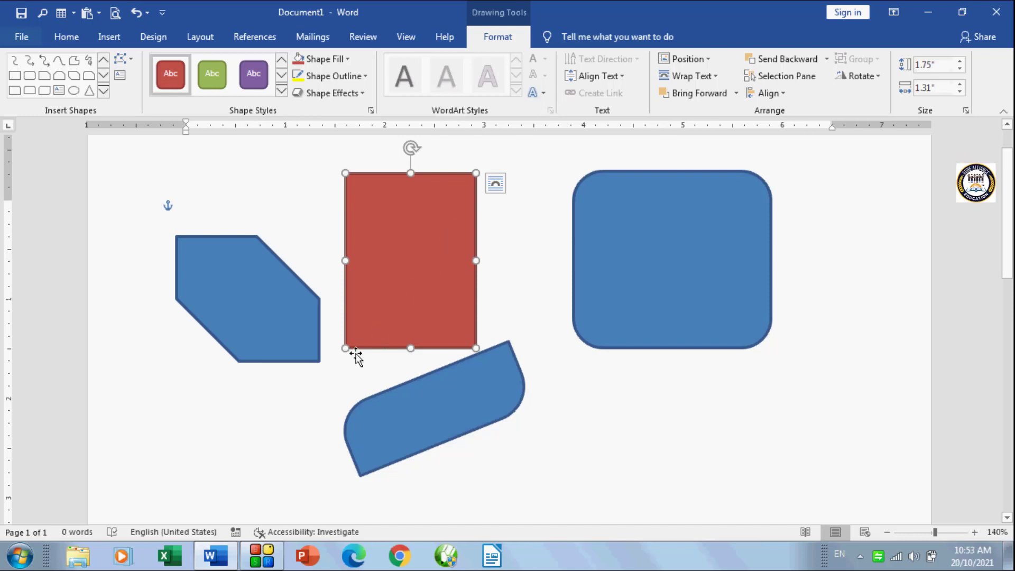
Step: Delete the large rounded rectangle and all the remaining shapes from the page
{"action": "left_click", "coordinate": [643, 239]}
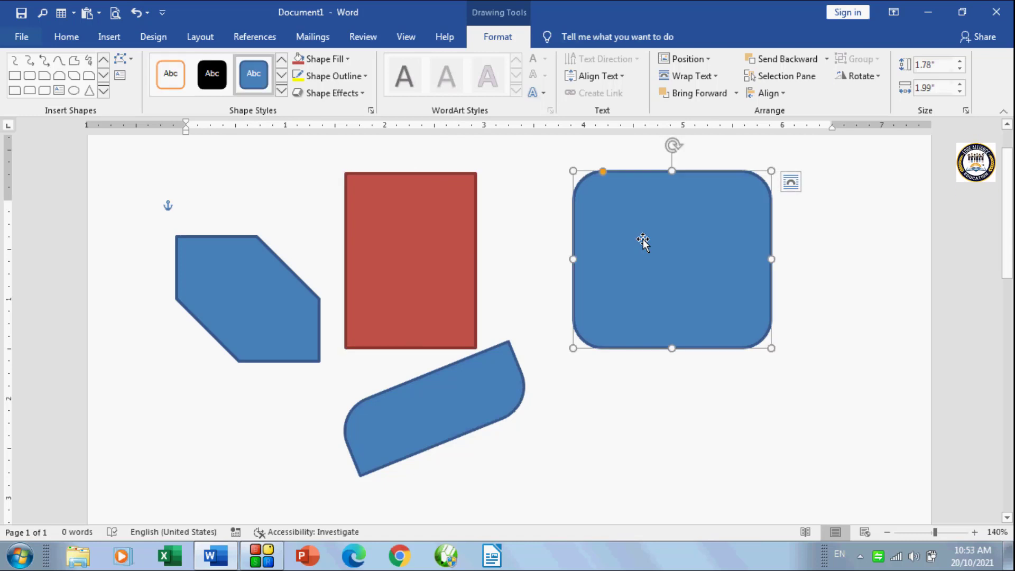
{"action": "key", "text": "Delete"}
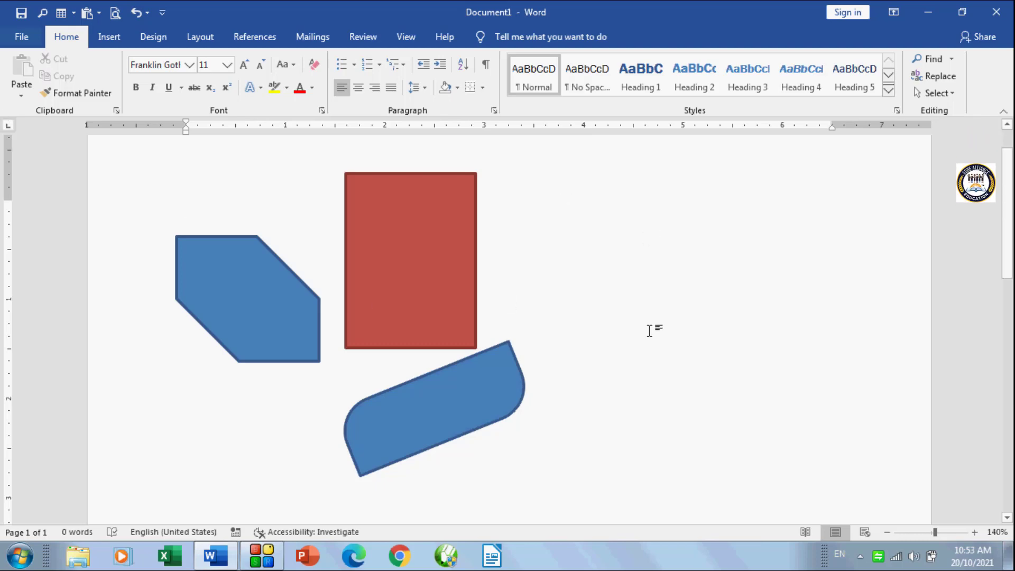
{"action": "key", "text": "ctrl+a"}
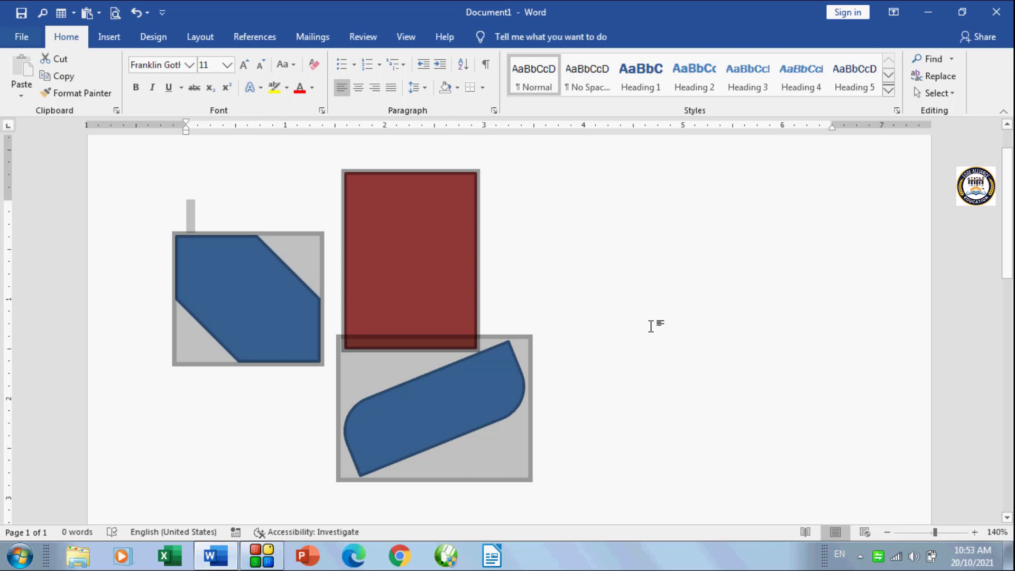
{"action": "key", "text": "Delete"}
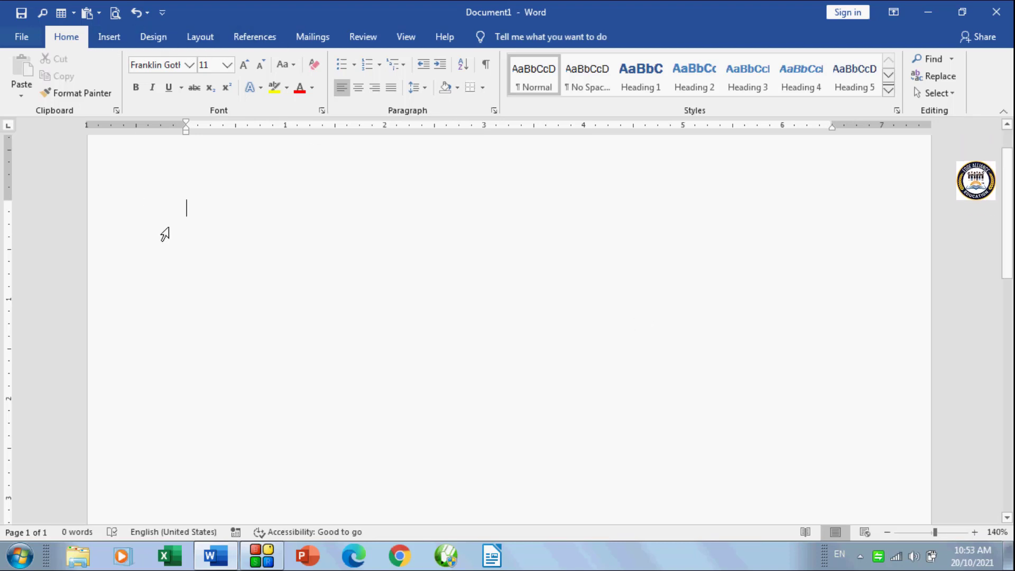
Step: Insert a smiley face shape about 1.87" high and 2.33" wide near the start of the page
{"action": "left_click", "coordinate": [111, 39]}
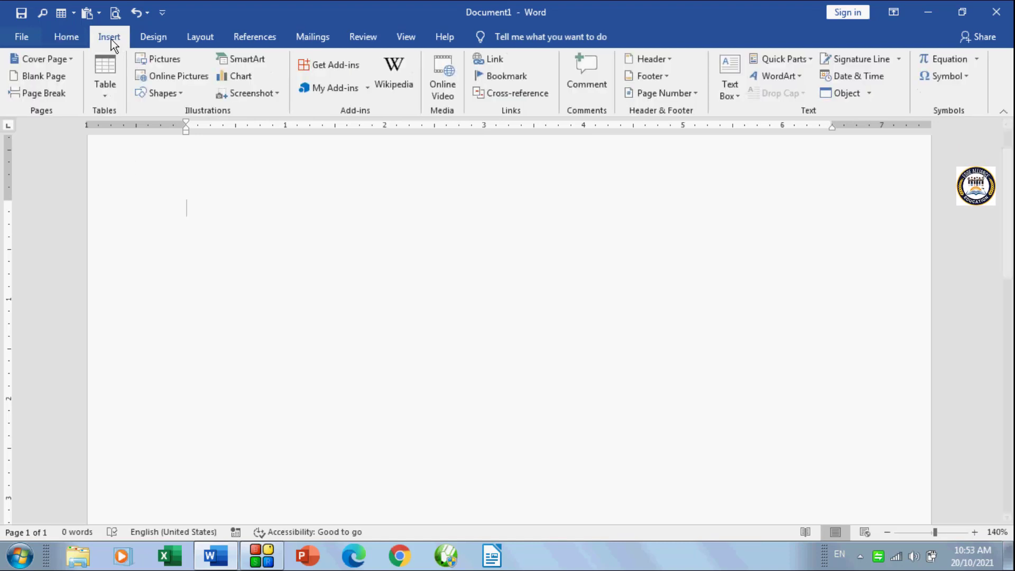
{"action": "left_click", "coordinate": [180, 93]}
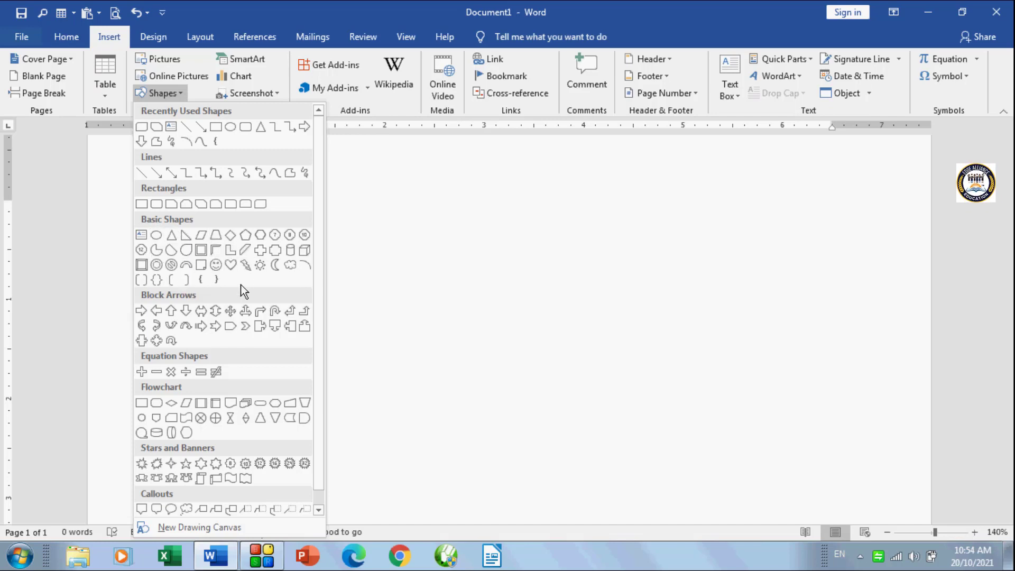
{"action": "left_click", "coordinate": [216, 266]}
{"action": "mouse_move", "coordinate": [201, 200]}
{"action": "left_mouse_down"}
{"action": "mouse_move", "coordinate": [235, 252]}
{"action": "mouse_move", "coordinate": [427, 374]}
{"action": "left_mouse_up"}
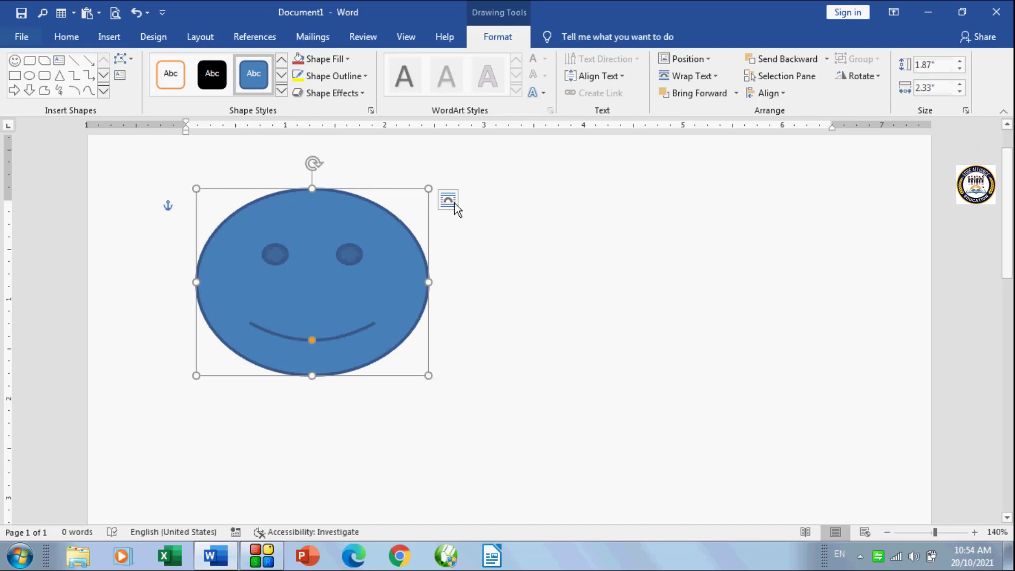
Step: Enlarge the smiley face to about 2.91" high and 3.48" wide and move it down and right so it lies fully on the page
{"action": "left_click_drag", "start_coordinate": [409, 210], "coordinate": [468, 139]}
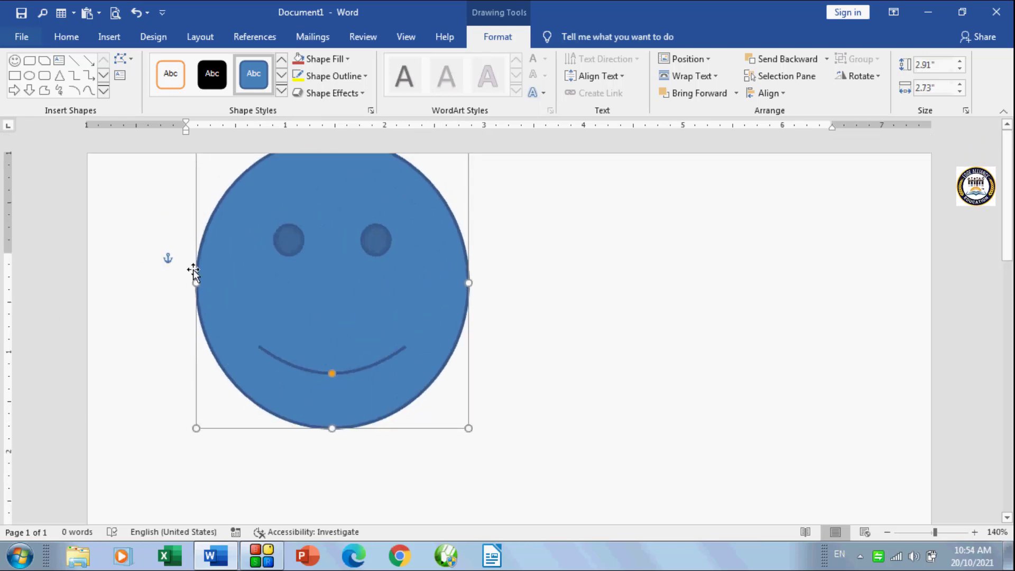
{"action": "left_click_drag", "start_coordinate": [195, 283], "coordinate": [118, 317]}
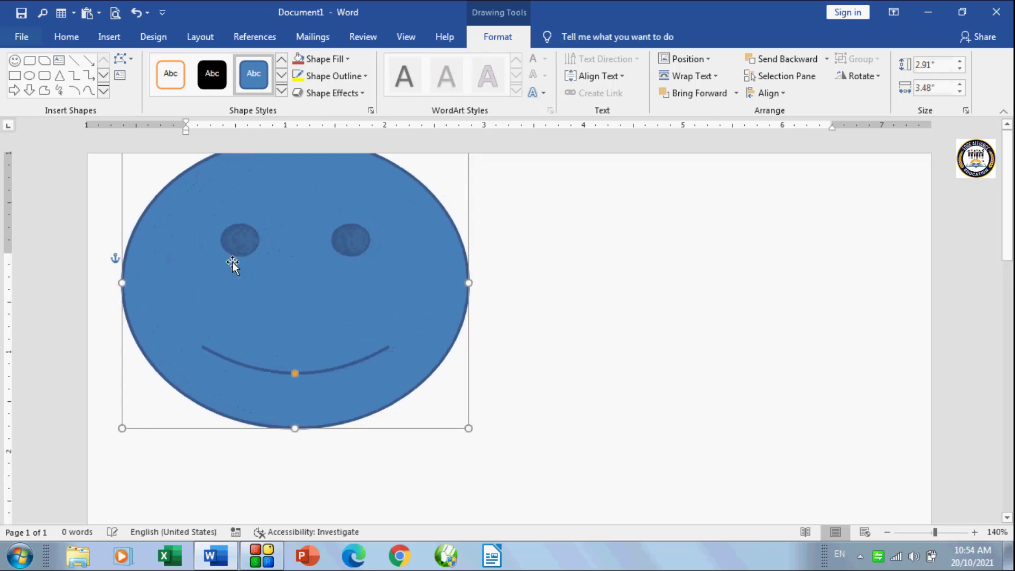
{"action": "left_click_drag", "start_coordinate": [233, 265], "coordinate": [338, 341]}
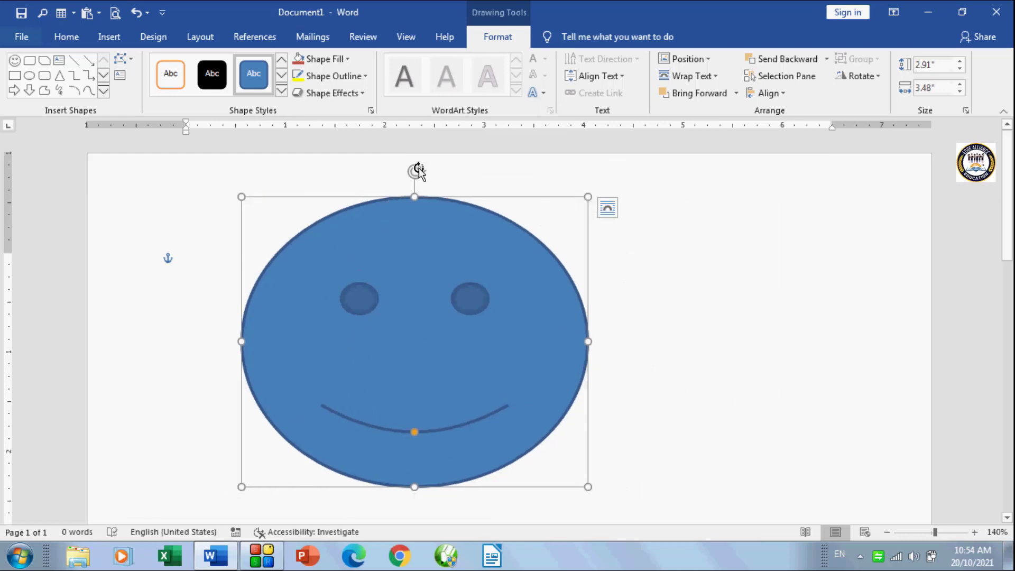
Step: Try rotating the smiley face, and bend its mouth into a frown and back into a full smile
{"action": "mouse_move", "coordinate": [418, 170]}
{"action": "left_mouse_down"}
{"action": "mouse_move", "coordinate": [397, 170]}
{"action": "mouse_move", "coordinate": [419, 167]}
{"action": "left_mouse_up"}
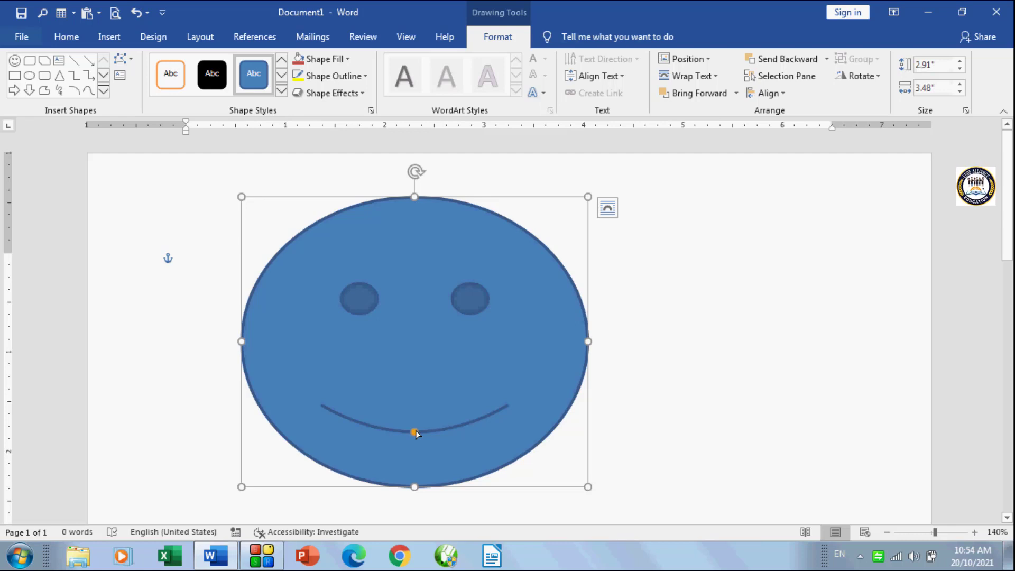
{"action": "left_click_drag", "start_coordinate": [416, 430], "coordinate": [408, 389]}
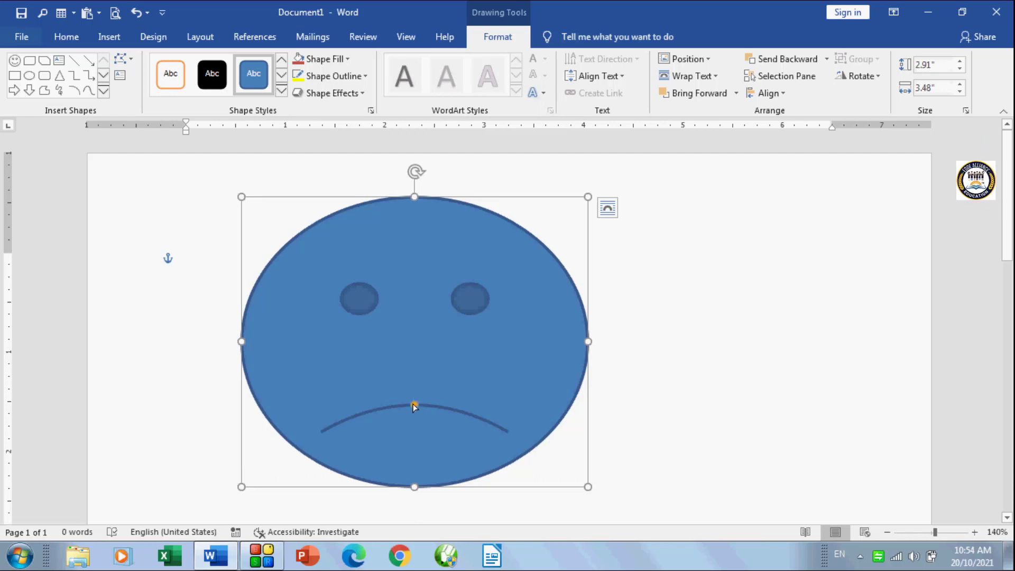
{"action": "left_click_drag", "start_coordinate": [414, 406], "coordinate": [420, 465]}
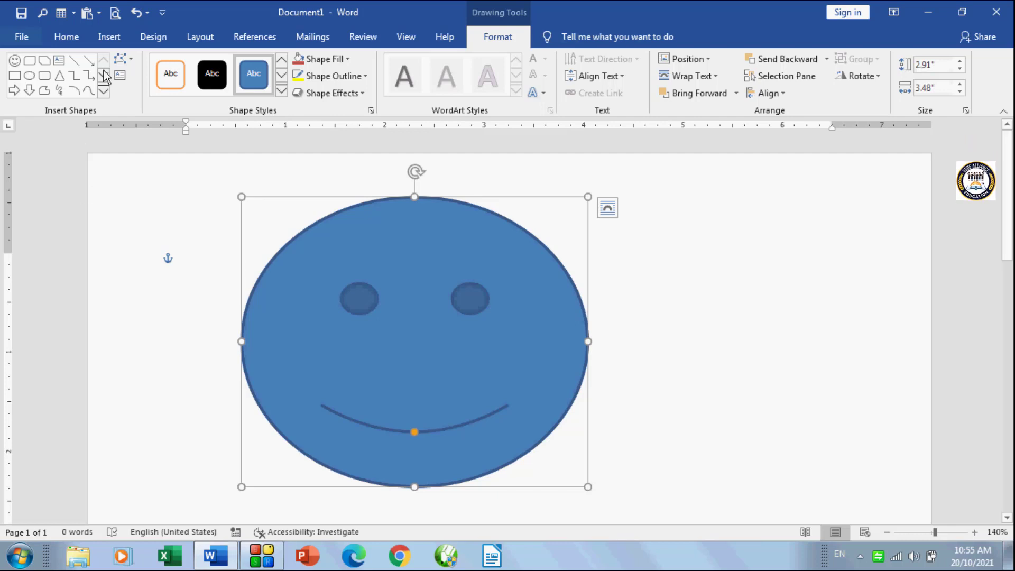
Step: Draw a "no" symbol about 2.4" high and 2.4" wide to the right of the smiley face
{"action": "left_click", "coordinate": [103, 90]}
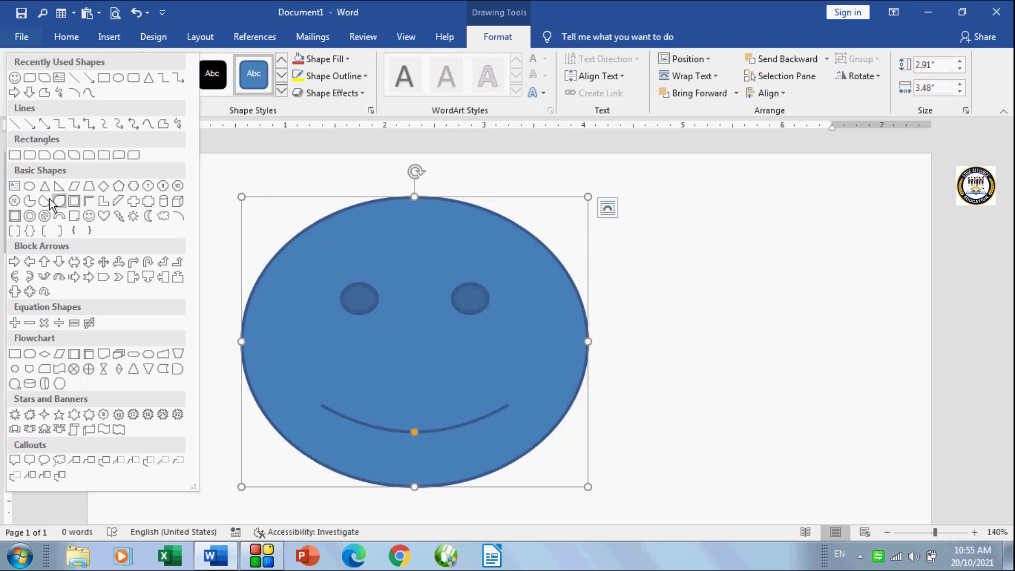
{"action": "left_click", "coordinate": [44, 215]}
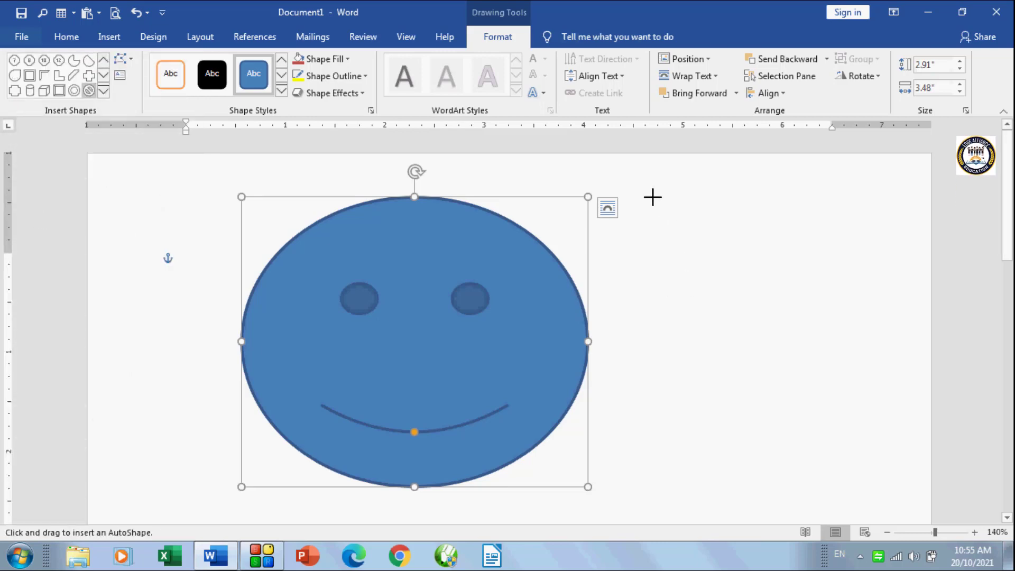
{"action": "left_click_drag", "start_coordinate": [652, 197], "coordinate": [891, 435]}
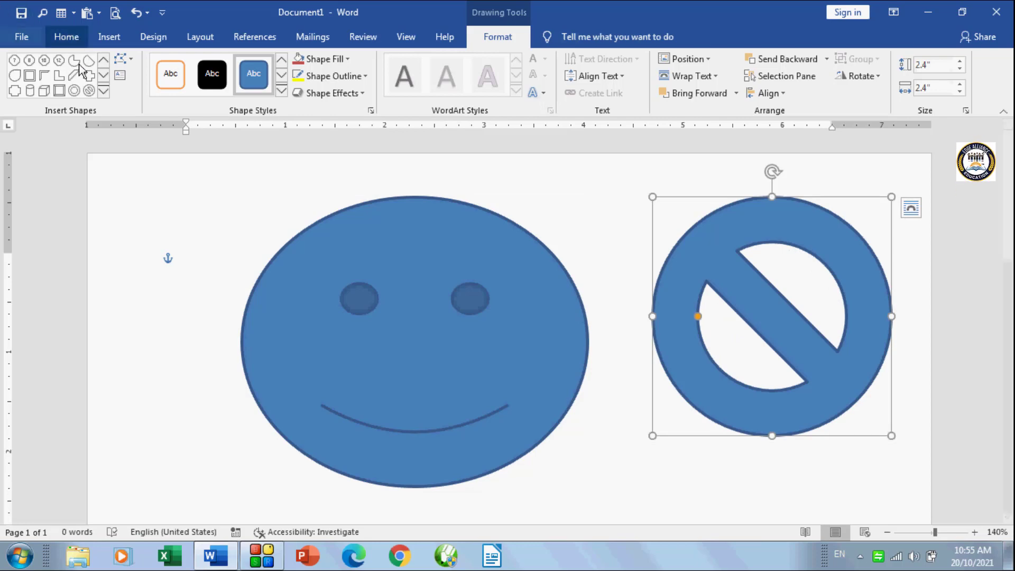
Step: Draw an isosceles triangle about 1.55" high and 1.35" wide to the left of the smiley face
{"action": "left_click", "coordinate": [106, 91]}
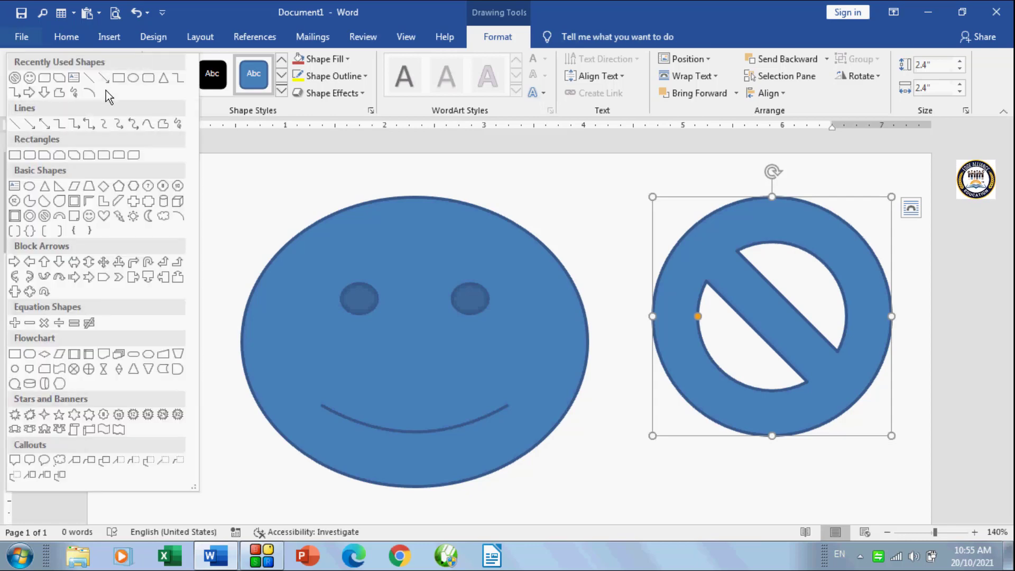
{"action": "left_click", "coordinate": [45, 201]}
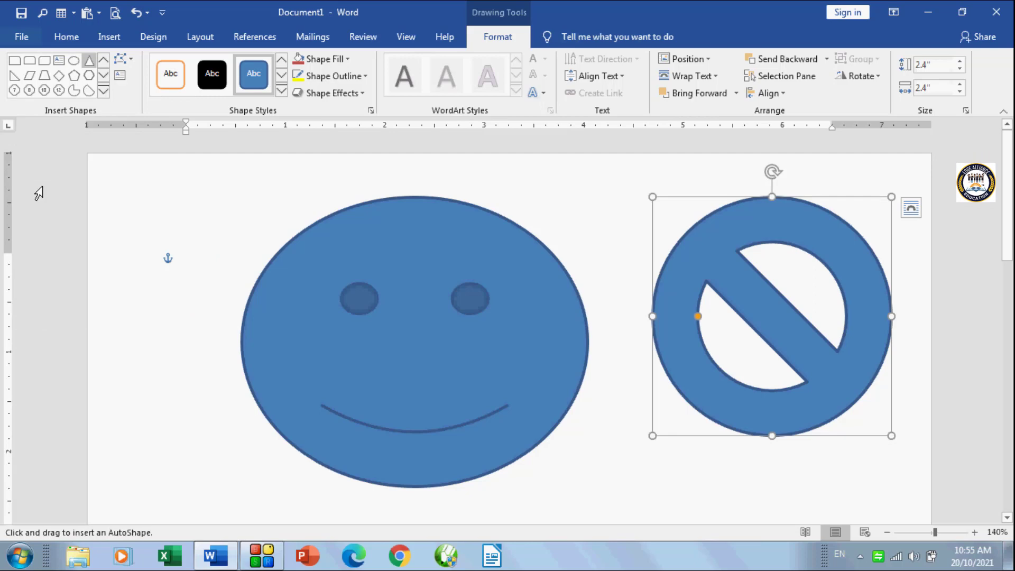
{"action": "left_click_drag", "start_coordinate": [109, 259], "coordinate": [245, 415]}
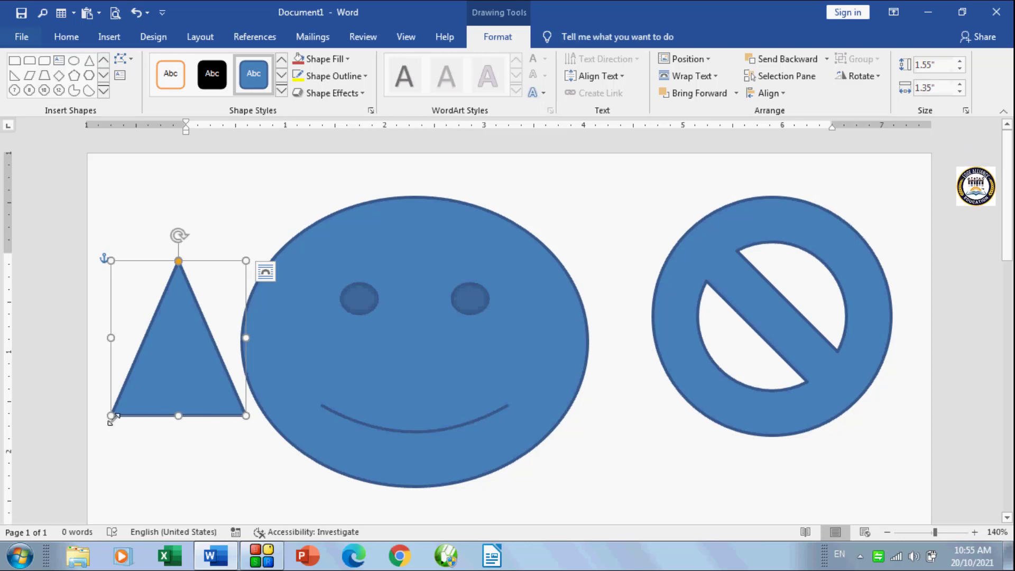
Step: Resize the triangle to about 1.92" high and 1.31" wide and shift its apex fully right to make it right-angled
{"action": "left_click_drag", "start_coordinate": [111, 418], "coordinate": [115, 452]}
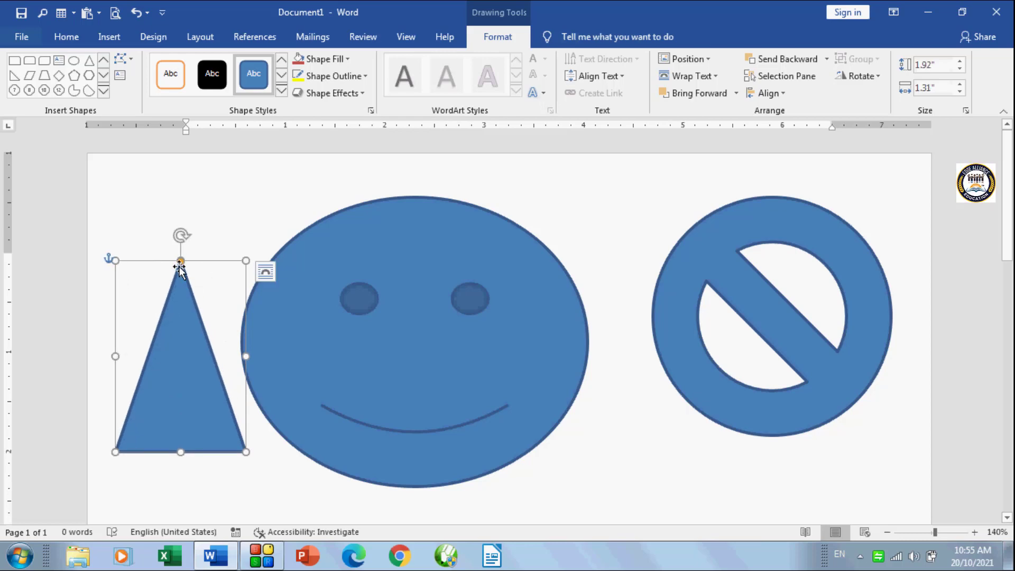
{"action": "left_click_drag", "start_coordinate": [179, 299], "coordinate": [294, 440]}
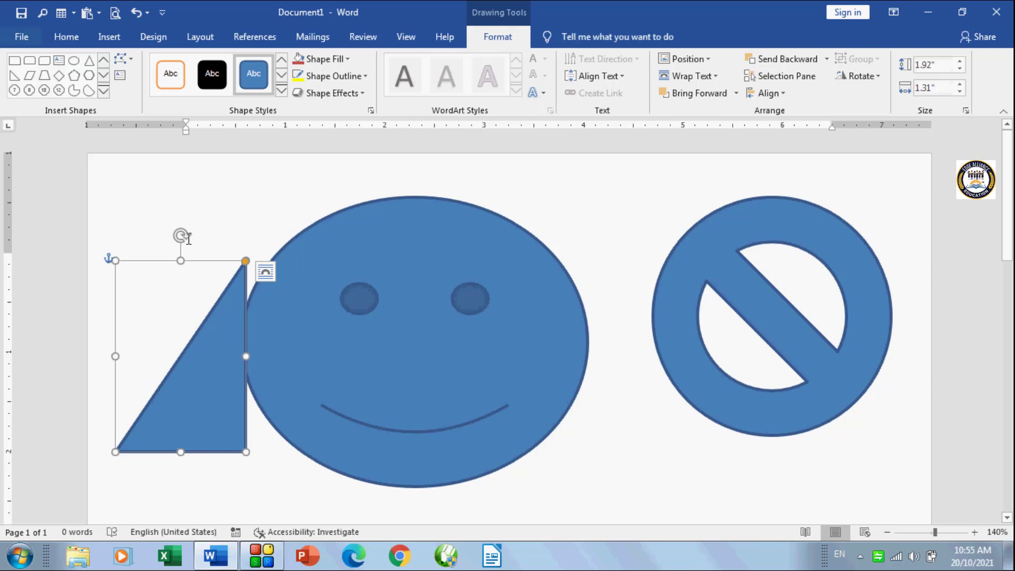
{"action": "mouse_move", "coordinate": [187, 238]}
{"action": "left_mouse_down"}
{"action": "mouse_move", "coordinate": [140, 197]}
{"action": "mouse_move", "coordinate": [79, 324]}
{"action": "mouse_move", "coordinate": [224, 449]}
{"action": "mouse_move", "coordinate": [264, 258]}
{"action": "mouse_move", "coordinate": [185, 219]}
{"action": "left_mouse_up"}
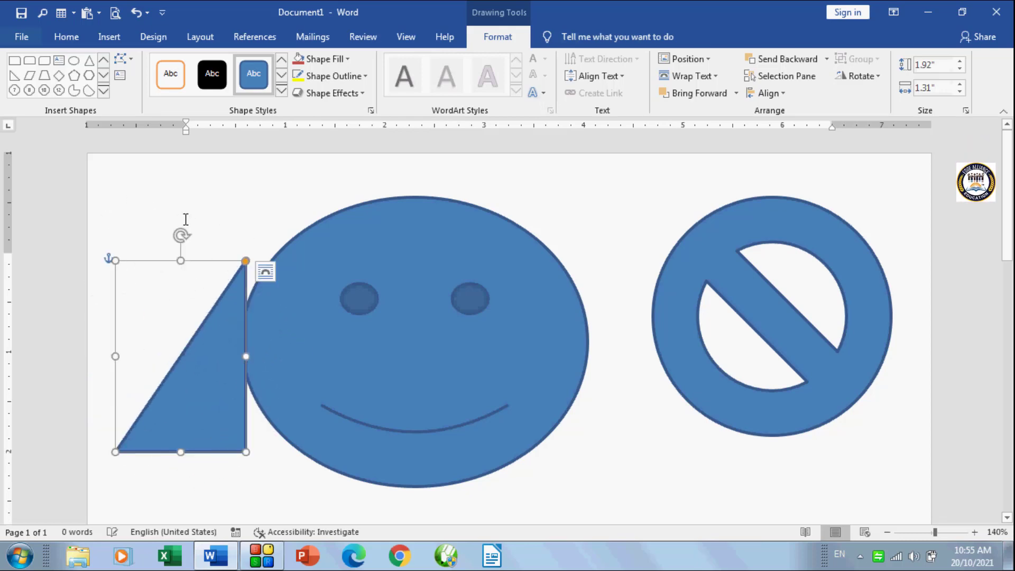
Step: Draw a down block arrow about 2.9" high and 2.43" wide in the empty area further down the page
{"action": "left_click", "coordinate": [104, 91]}
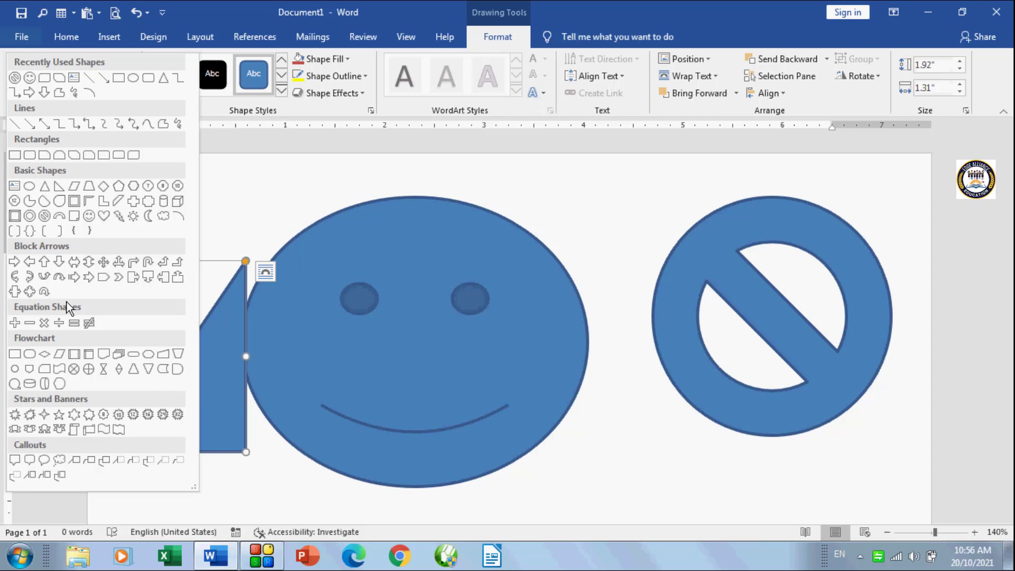
{"action": "left_click", "coordinate": [58, 263]}
{"action": "scroll", "coordinate": [113, 264], "scroll_direction": "down", "scroll_amount": 8}
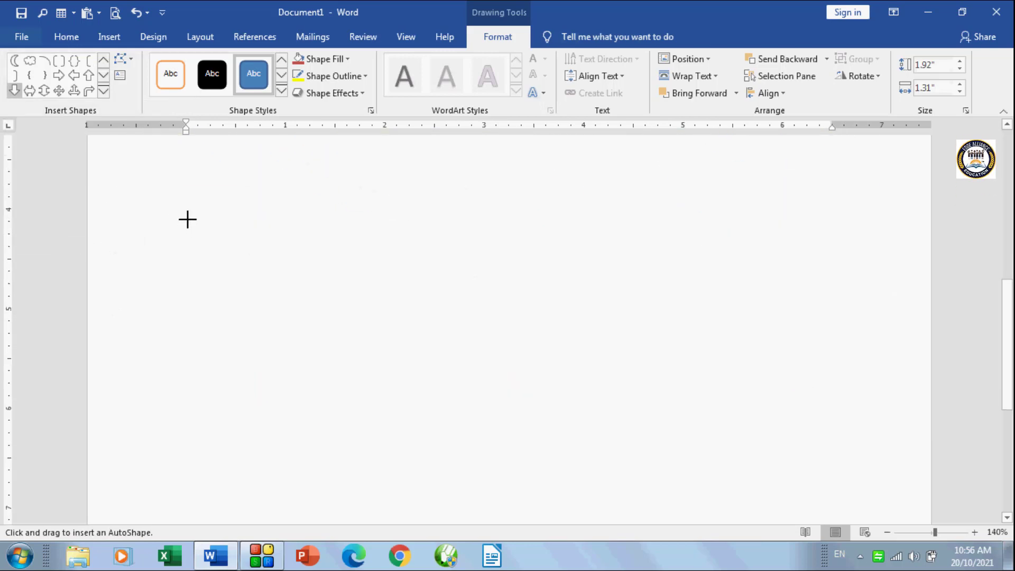
{"action": "mouse_move", "coordinate": [183, 187]}
{"action": "left_mouse_down"}
{"action": "mouse_move", "coordinate": [263, 301]}
{"action": "mouse_move", "coordinate": [412, 414]}
{"action": "mouse_move", "coordinate": [426, 476]}
{"action": "left_mouse_up"}
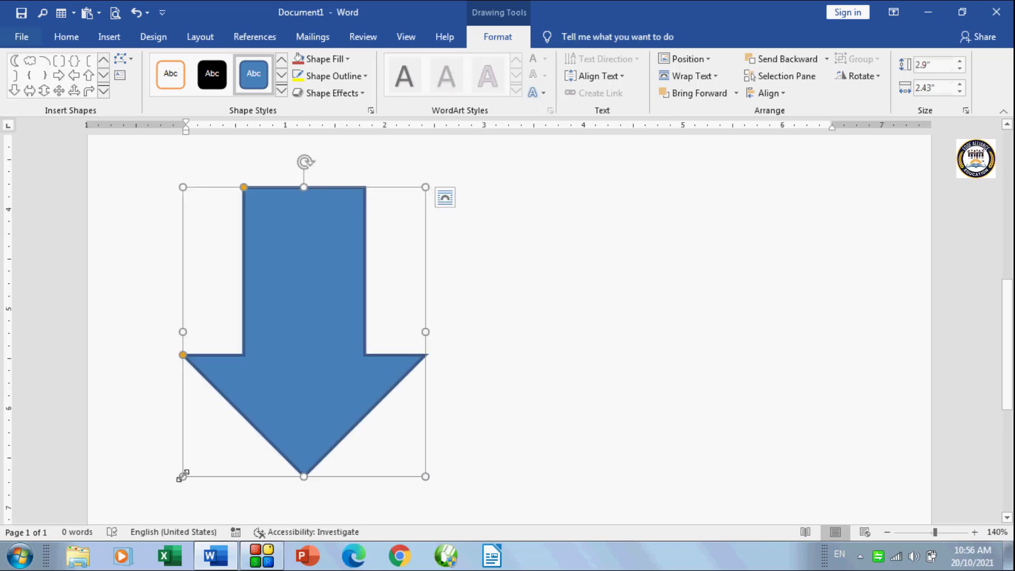
Step: Move and reshape the arrow to about 2.77" by 1.9" with a nearly flat head, and rotate it to point right
{"action": "left_click_drag", "start_coordinate": [281, 233], "coordinate": [341, 227]}
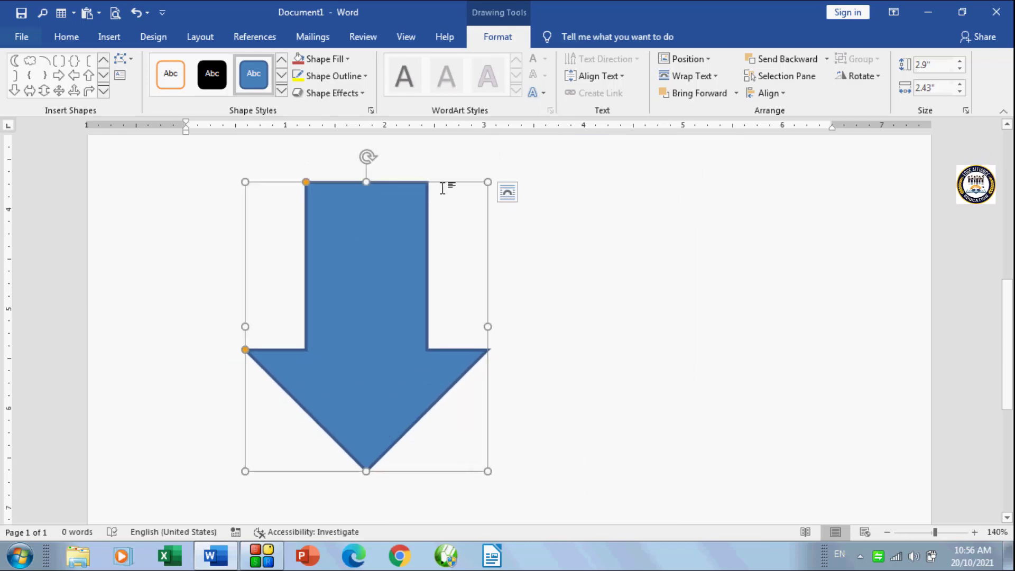
{"action": "left_click_drag", "start_coordinate": [487, 182], "coordinate": [435, 194]}
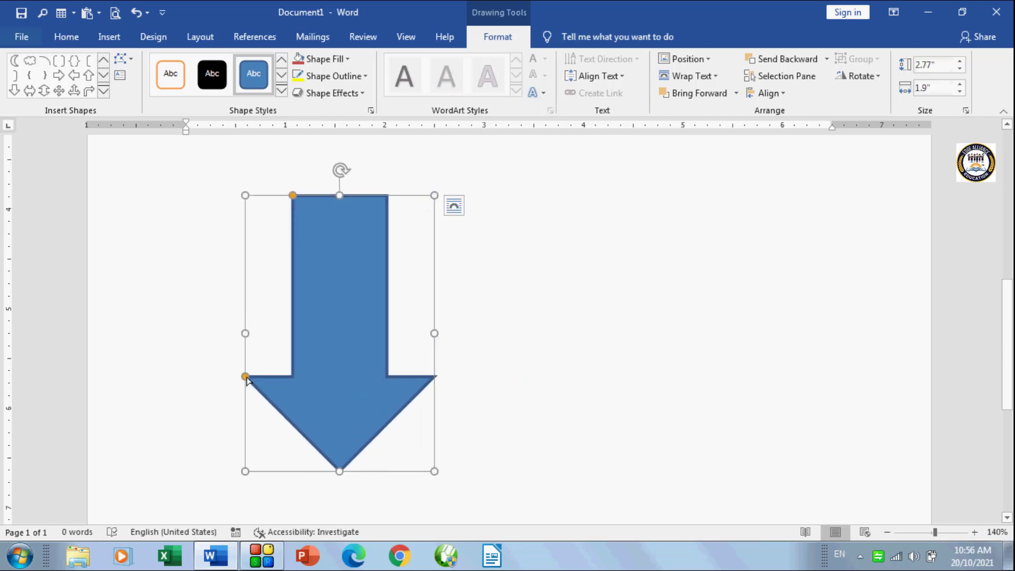
{"action": "left_click_drag", "start_coordinate": [246, 377], "coordinate": [295, 457]}
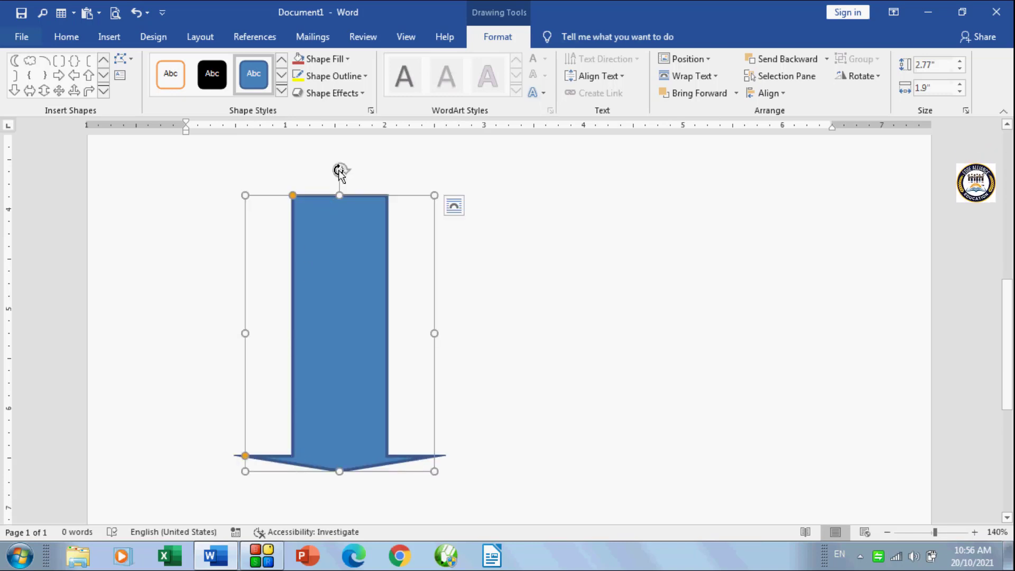
{"action": "left_click_drag", "start_coordinate": [334, 170], "coordinate": [180, 335]}
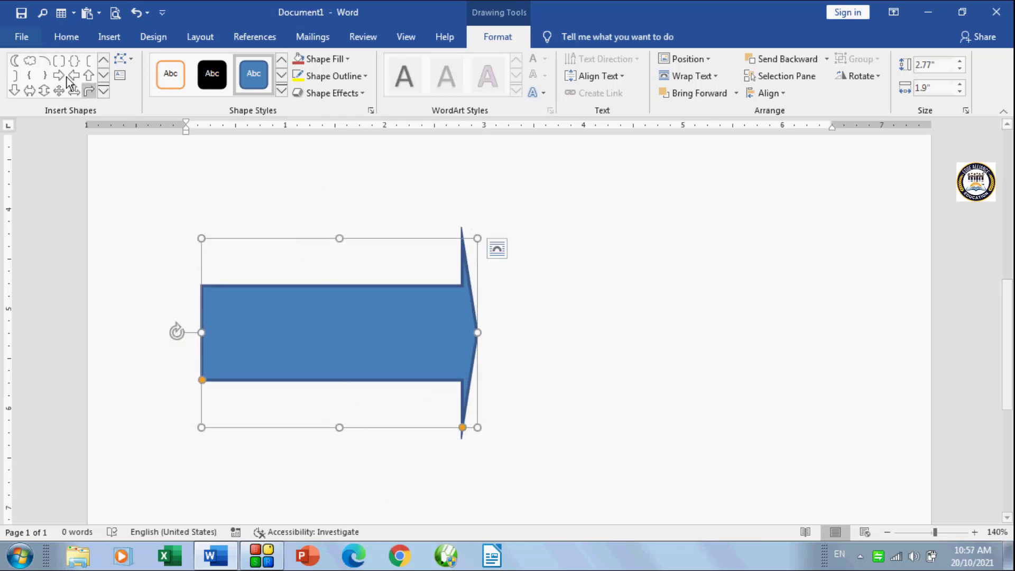
Step: Draw a multiplication sign about 2.84" high and 2.43" wide to the right of the block arrow
{"action": "left_click", "coordinate": [104, 92]}
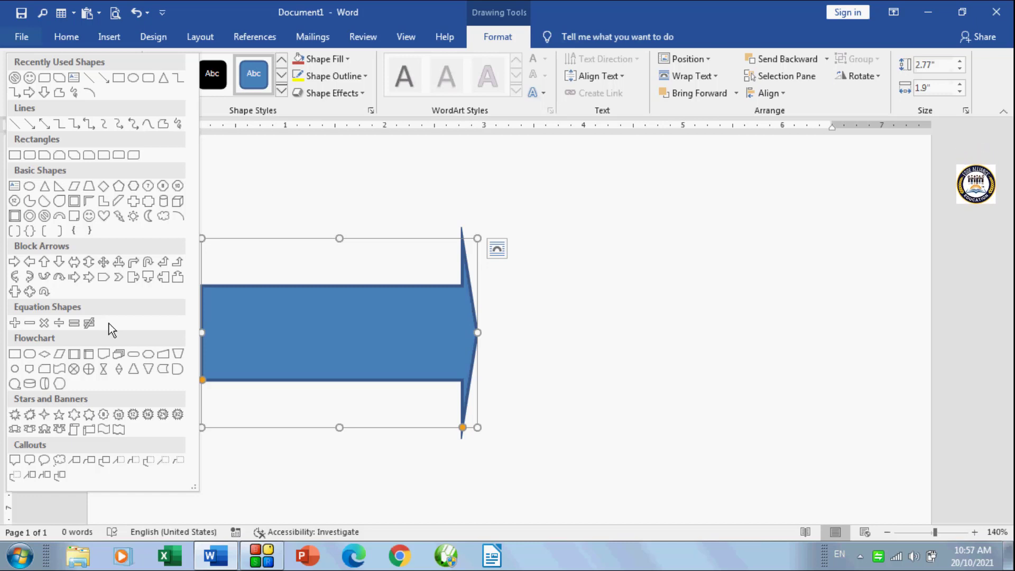
{"action": "left_click", "coordinate": [47, 323]}
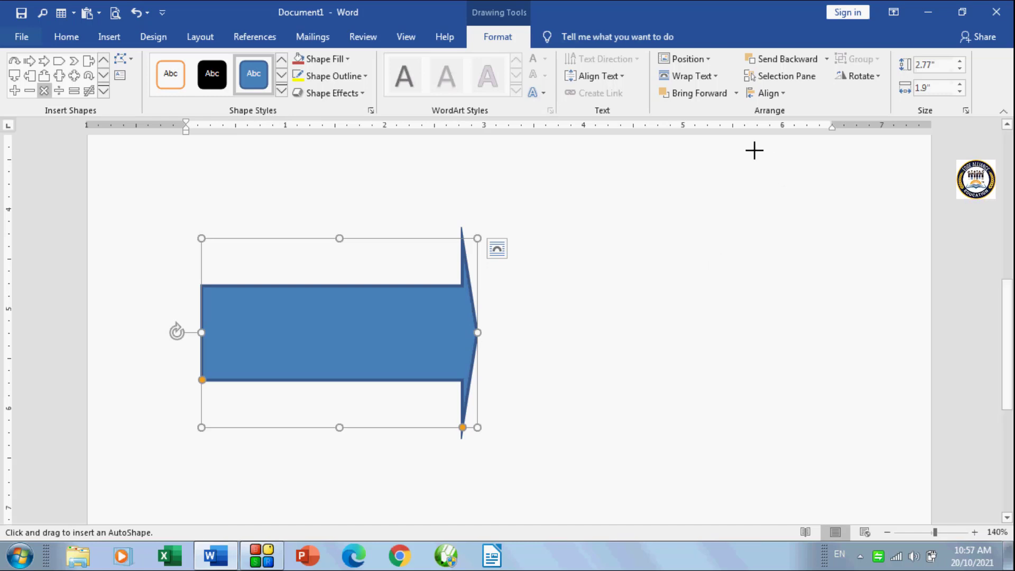
{"action": "left_click_drag", "start_coordinate": [753, 183], "coordinate": [512, 433]}
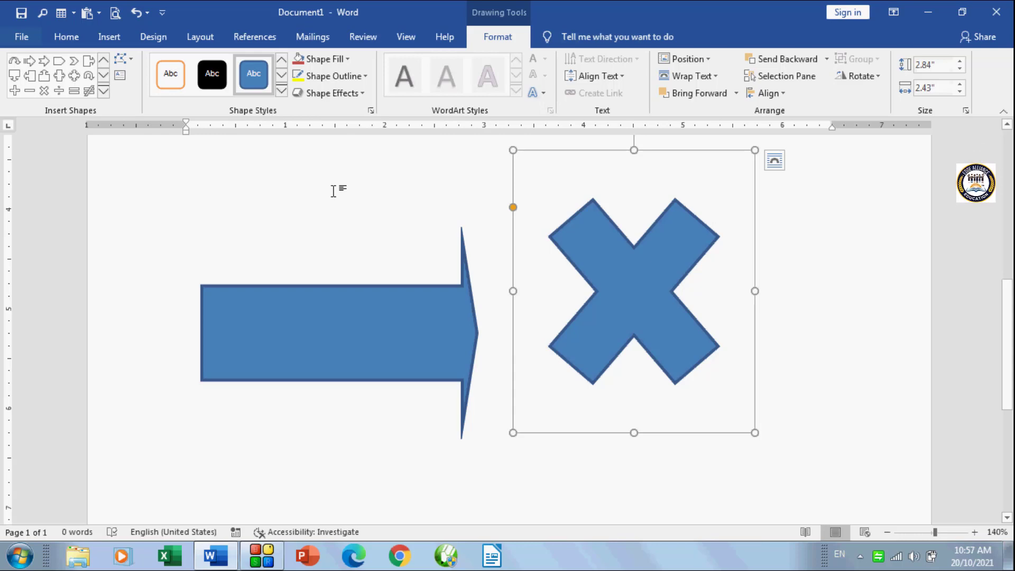
Step: Draw a flowchart document shape about 2.19" high and 2.05" wide in the empty area below the block arrow
{"action": "left_click", "coordinate": [102, 92]}
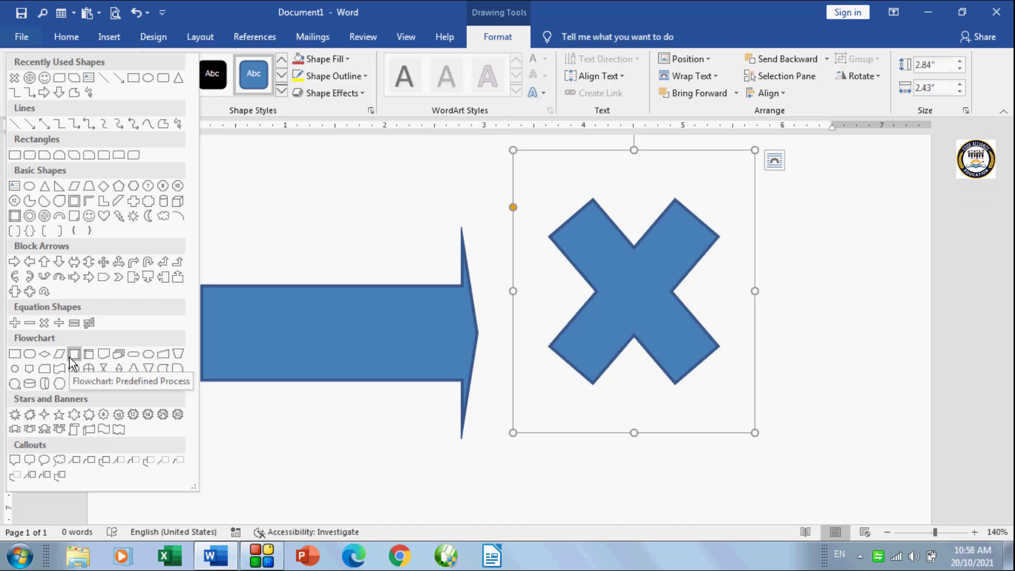
{"action": "left_click", "coordinate": [99, 351]}
{"action": "scroll", "coordinate": [154, 219], "scroll_direction": "down", "scroll_amount": 5}
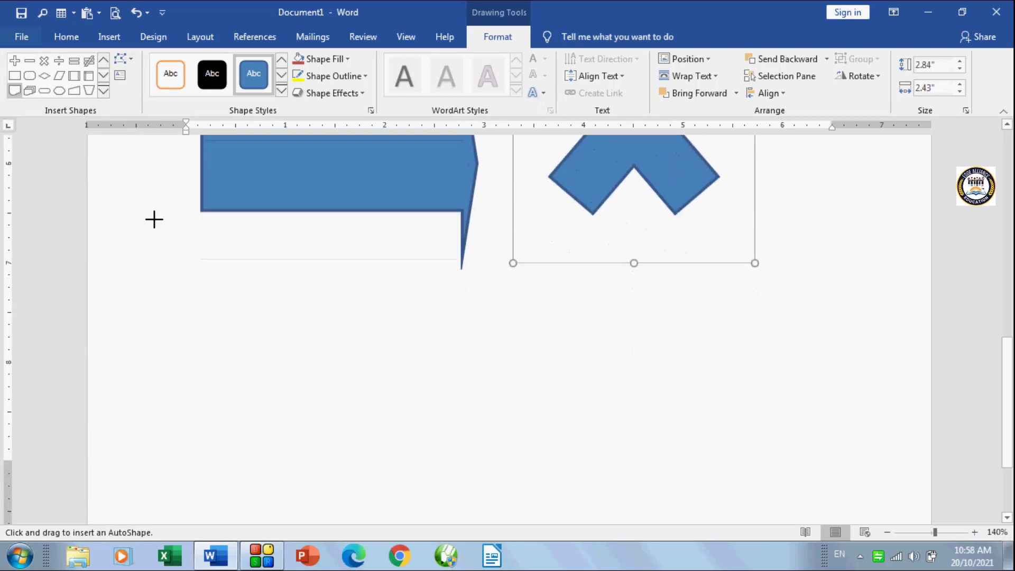
{"action": "left_click_drag", "start_coordinate": [156, 204], "coordinate": [361, 422]}
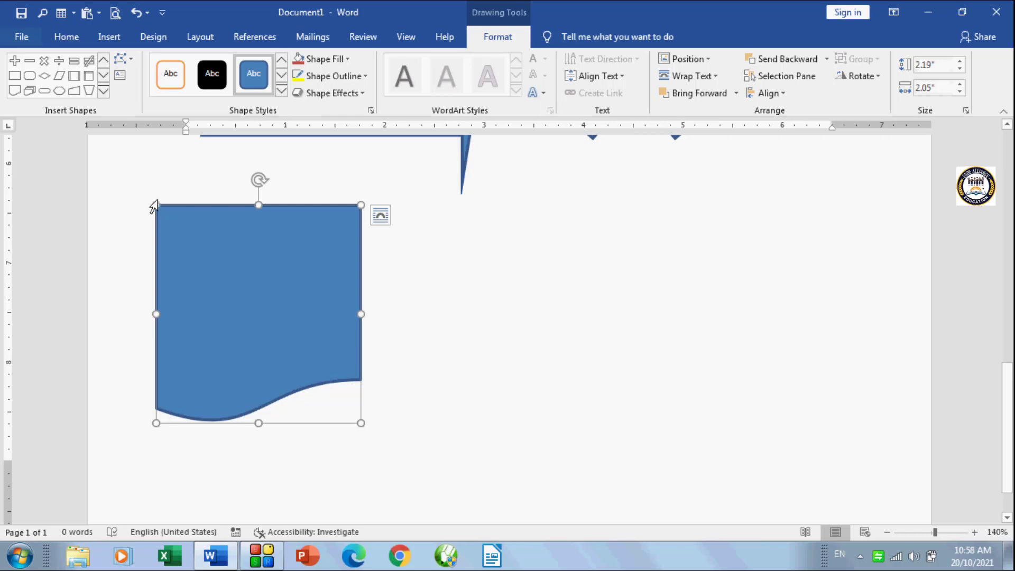
Step: Resize the document shape to about 1.95" by 1.87", rotate it about 60° clockwise and move it below the multiplication sign
{"action": "left_click_drag", "start_coordinate": [156, 203], "coordinate": [174, 229]}
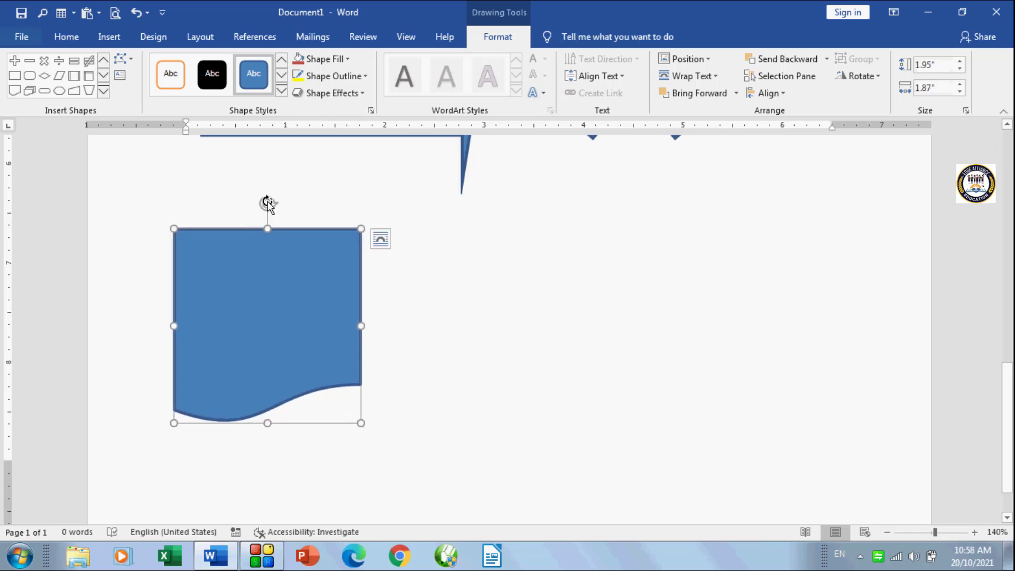
{"action": "left_click_drag", "start_coordinate": [267, 203], "coordinate": [415, 234]}
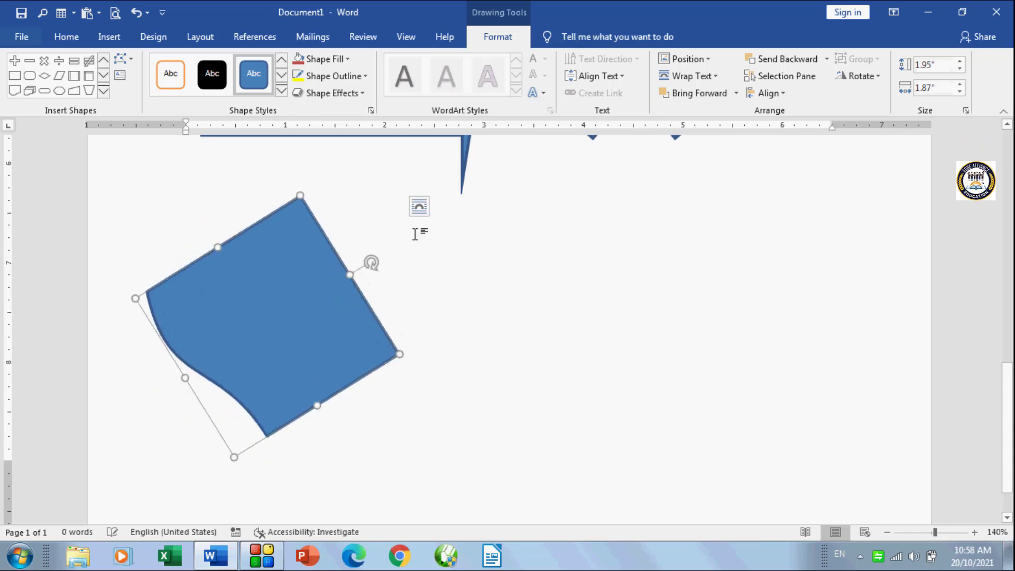
{"action": "left_click_drag", "start_coordinate": [245, 300], "coordinate": [635, 254]}
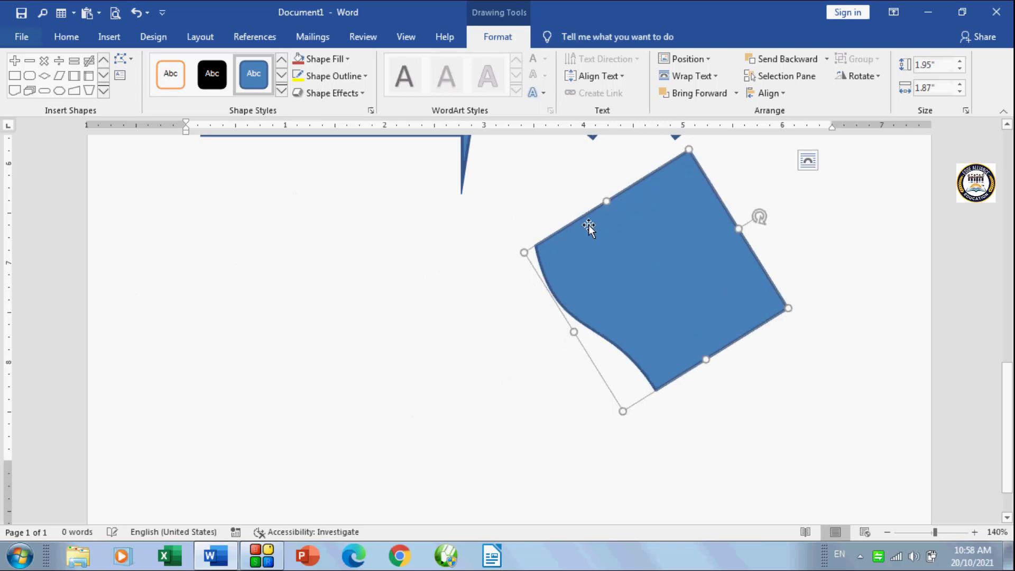
Step: Draw a flowchart summing junction about 2.48" high and 2.64" wide to the left of the rotated document shape
{"action": "left_click", "coordinate": [101, 93]}
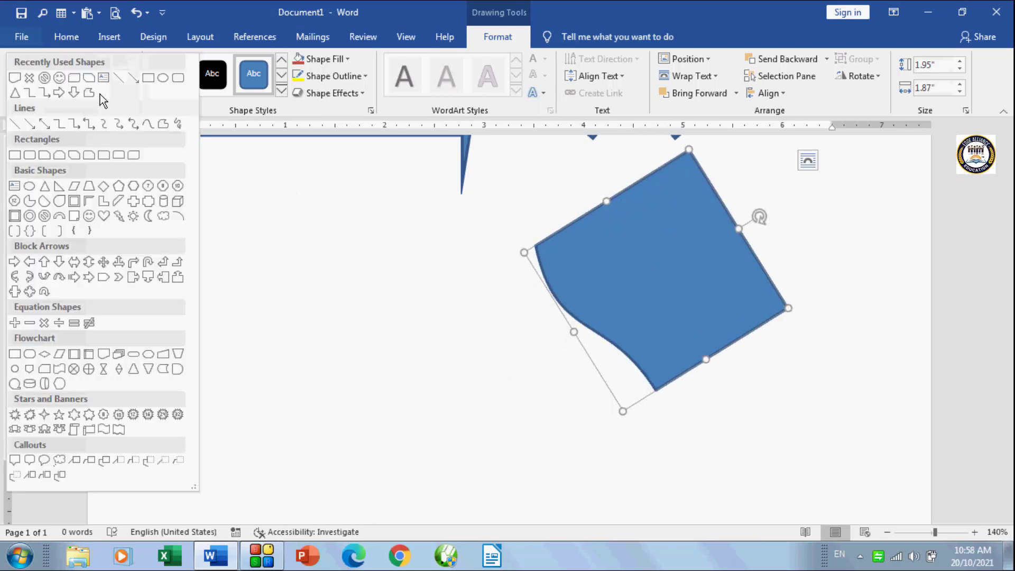
{"action": "left_click", "coordinate": [74, 369]}
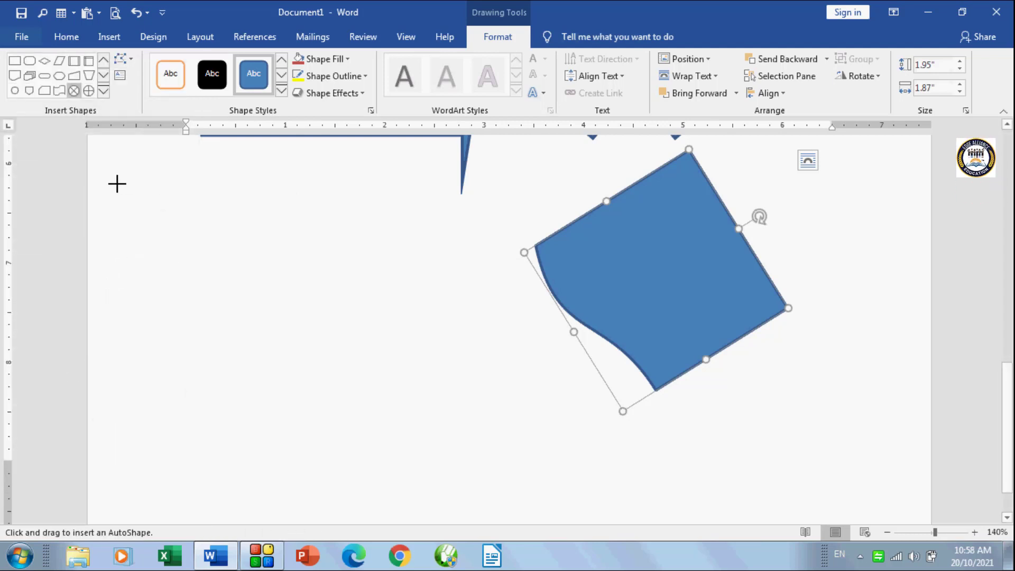
{"action": "left_click_drag", "start_coordinate": [117, 184], "coordinate": [379, 429]}
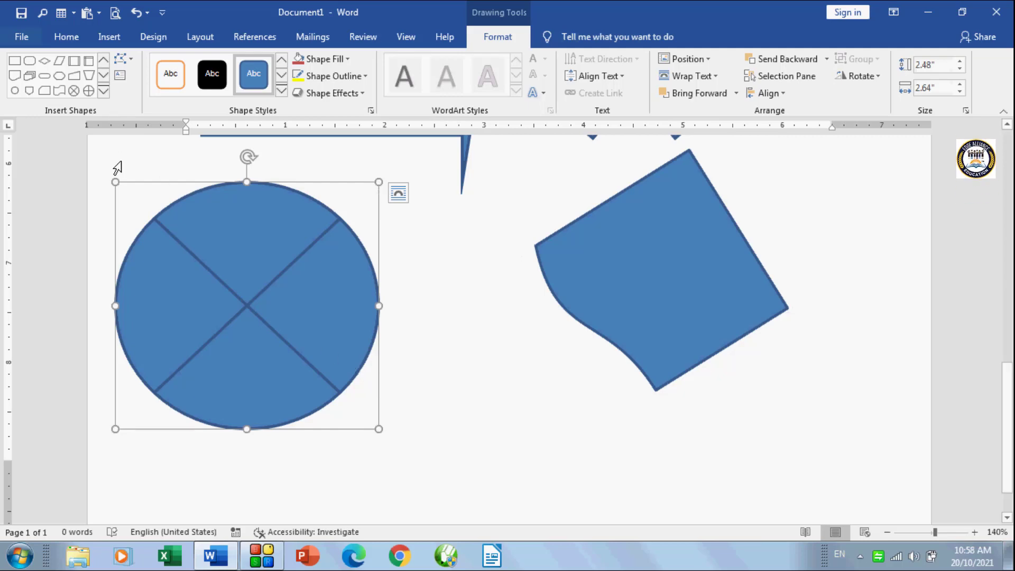
Step: Draw the first explosion shape from Stars and Banners, about 1.99" high and 2.47" wide, near the page's lower edge
{"action": "left_click", "coordinate": [99, 94]}
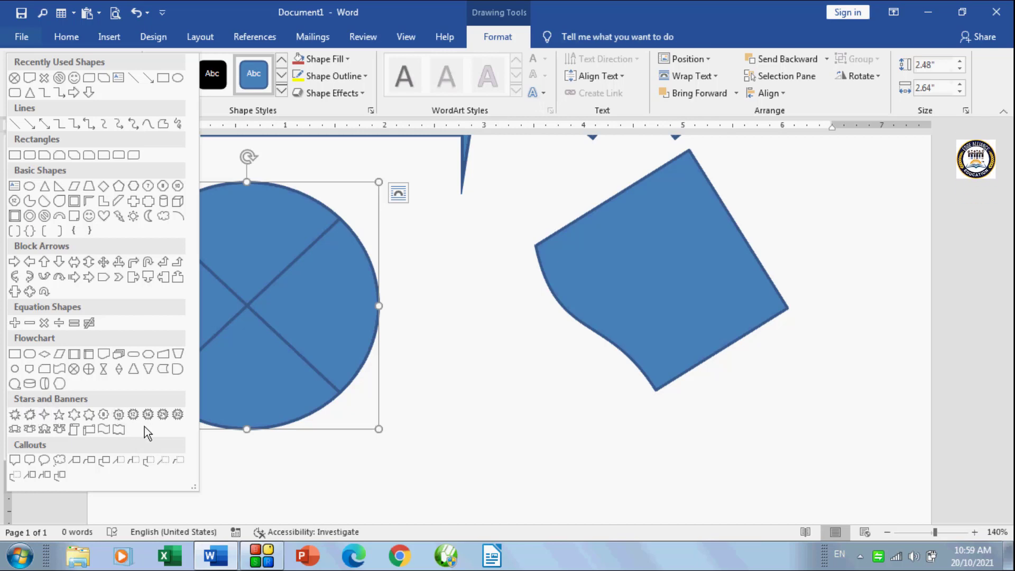
{"action": "left_click", "coordinate": [14, 418]}
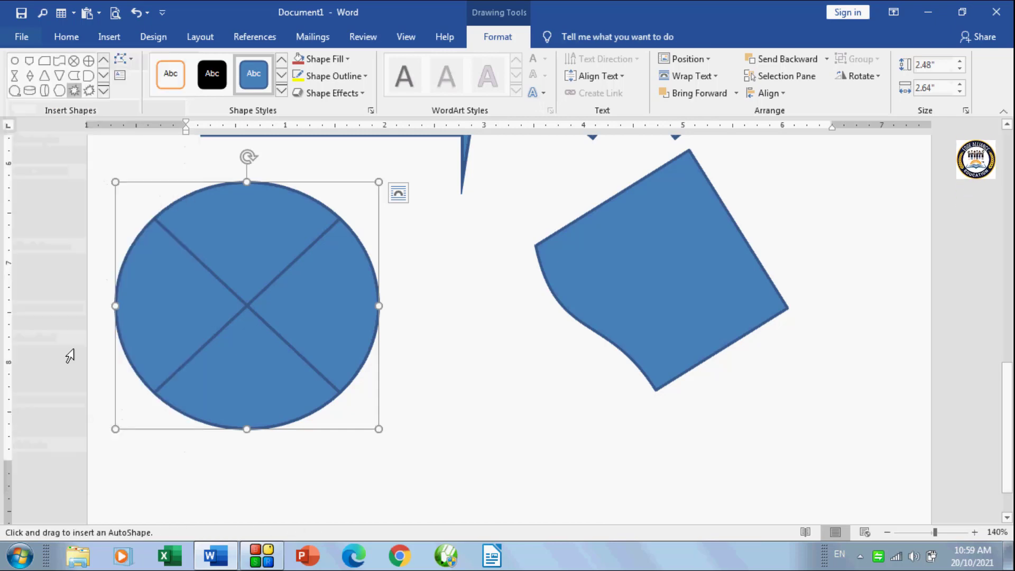
{"action": "scroll", "coordinate": [125, 324], "scroll_direction": "down", "scroll_amount": 2}
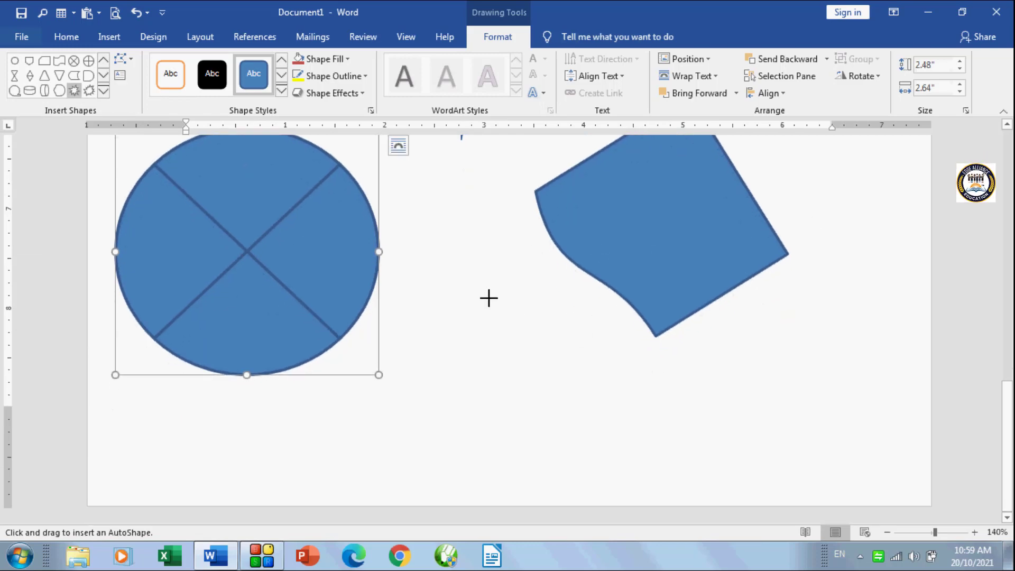
{"action": "left_click_drag", "start_coordinate": [430, 287], "coordinate": [679, 485]}
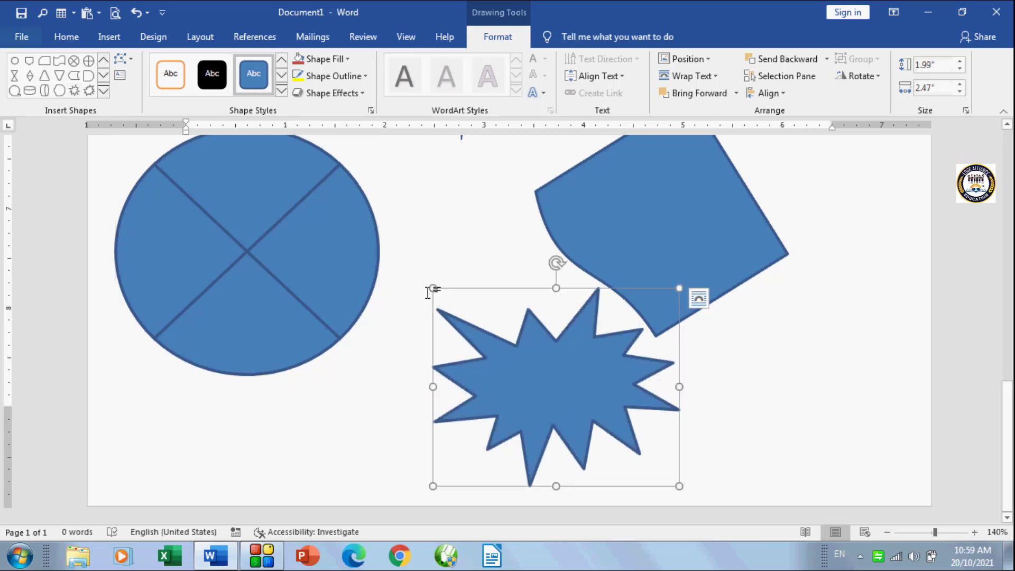
Step: Move the explosion slightly up and left, resize it to about 1.63" by 2.11" and tilt it about 15° counterclockwise
{"action": "left_click_drag", "start_coordinate": [529, 382], "coordinate": [493, 369]}
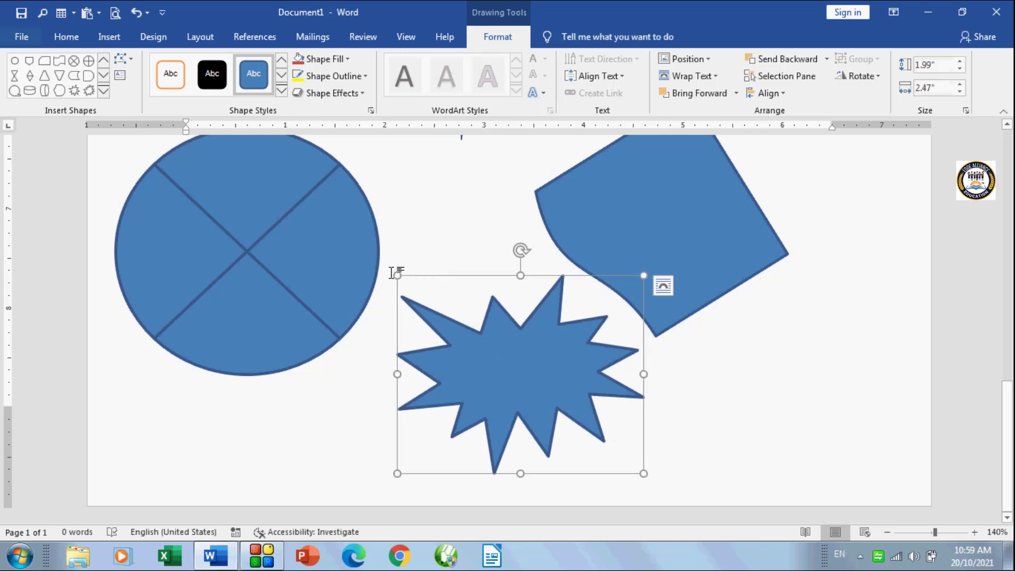
{"action": "left_click_drag", "start_coordinate": [397, 275], "coordinate": [432, 310]}
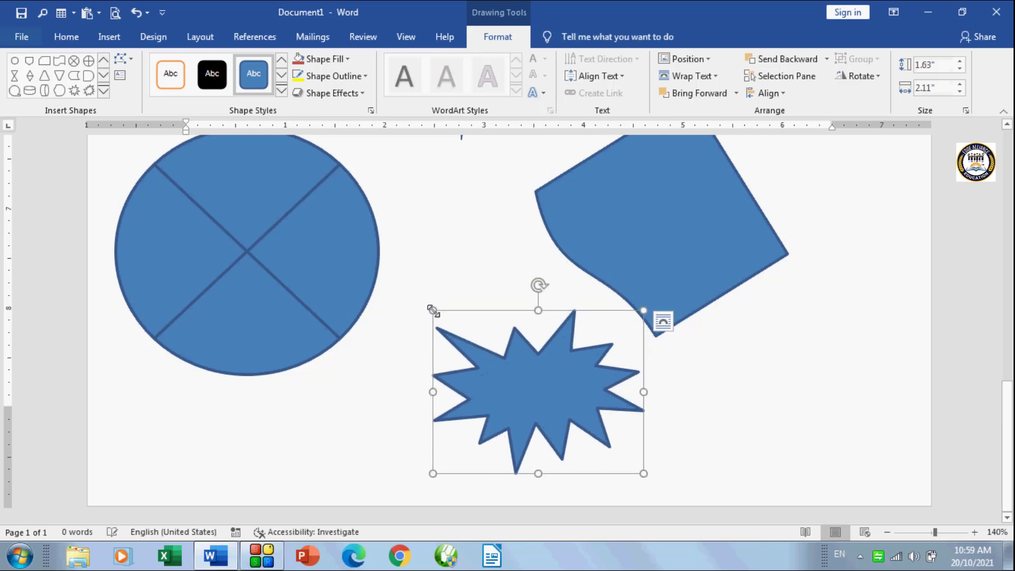
{"action": "left_click_drag", "start_coordinate": [538, 284], "coordinate": [509, 287]}
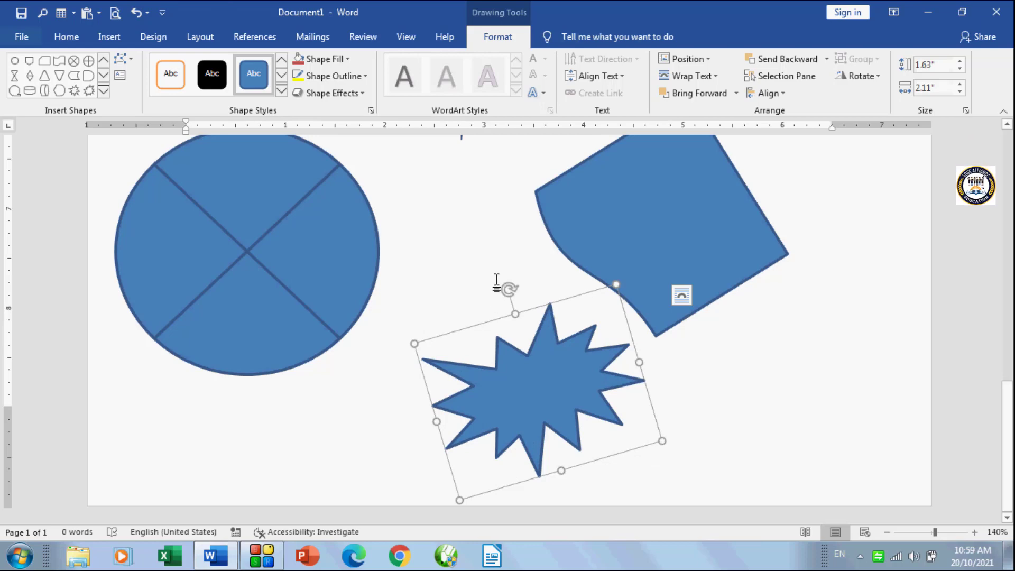
Step: Change the tilted explosion into the second explosion shape from Stars and Banners
{"action": "left_click", "coordinate": [205, 339]}
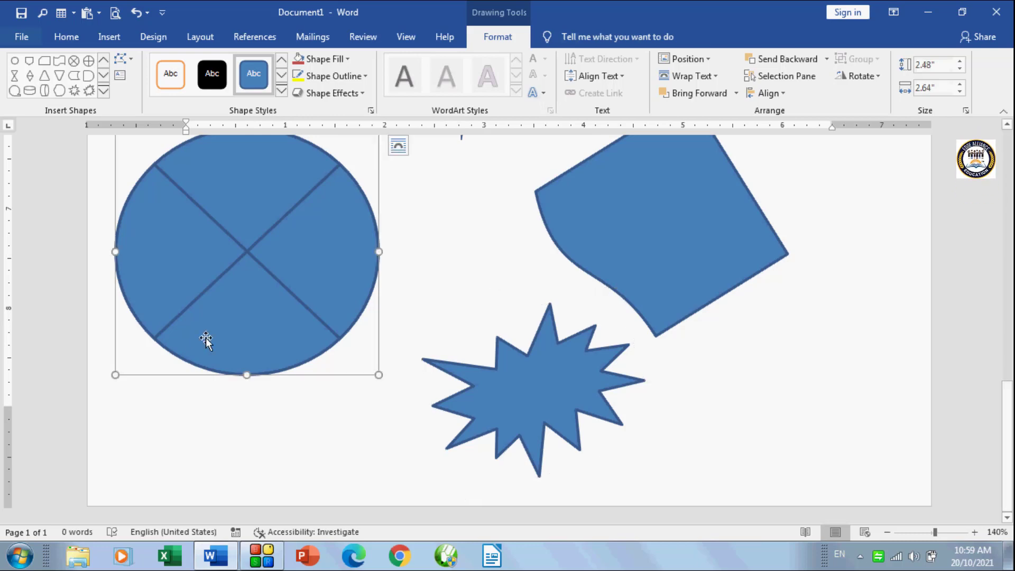
{"action": "left_click", "coordinate": [132, 60]}
{"action": "left_click", "coordinate": [341, 306]}
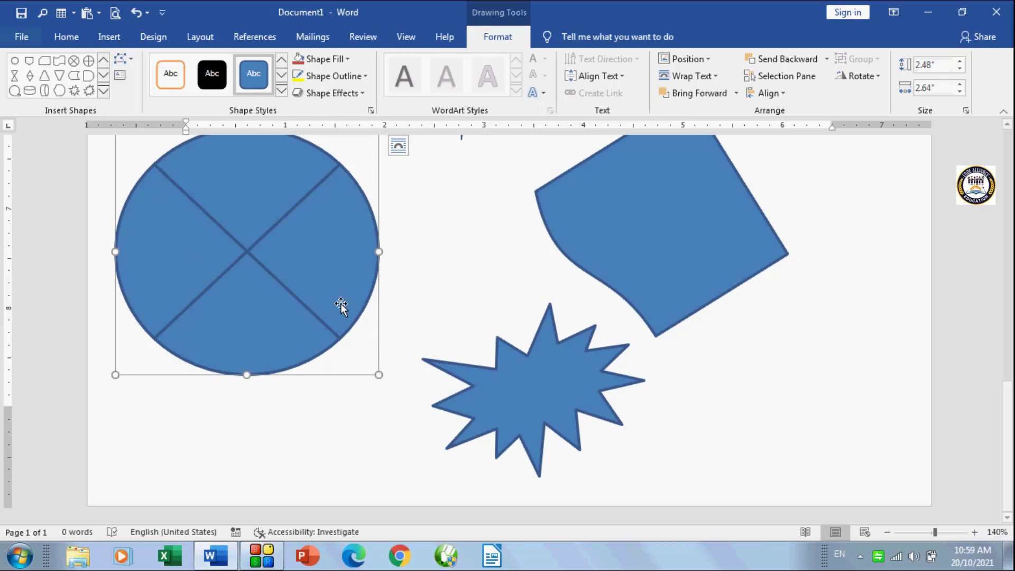
{"action": "left_click", "coordinate": [532, 388]}
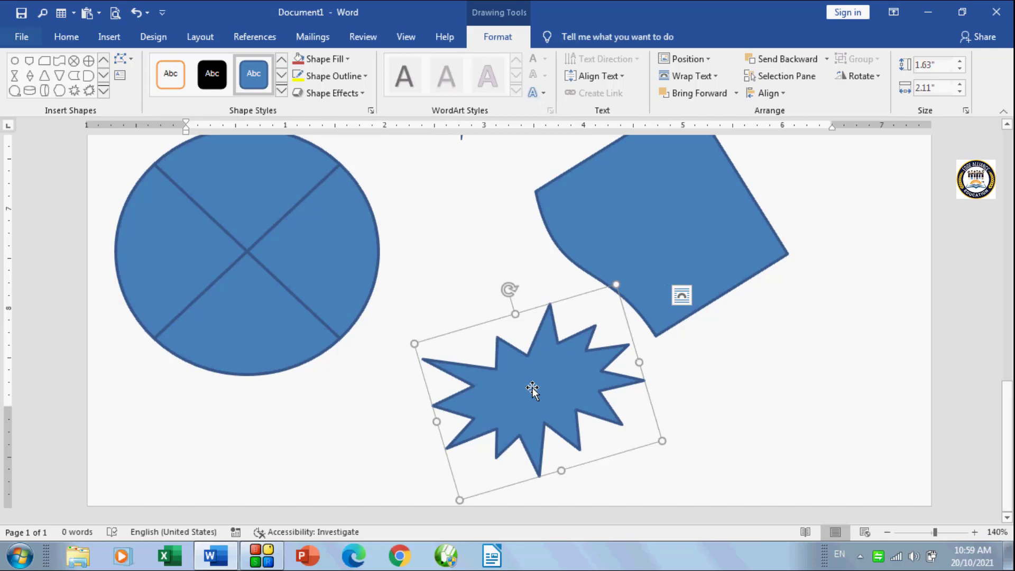
{"action": "left_click", "coordinate": [130, 58]}
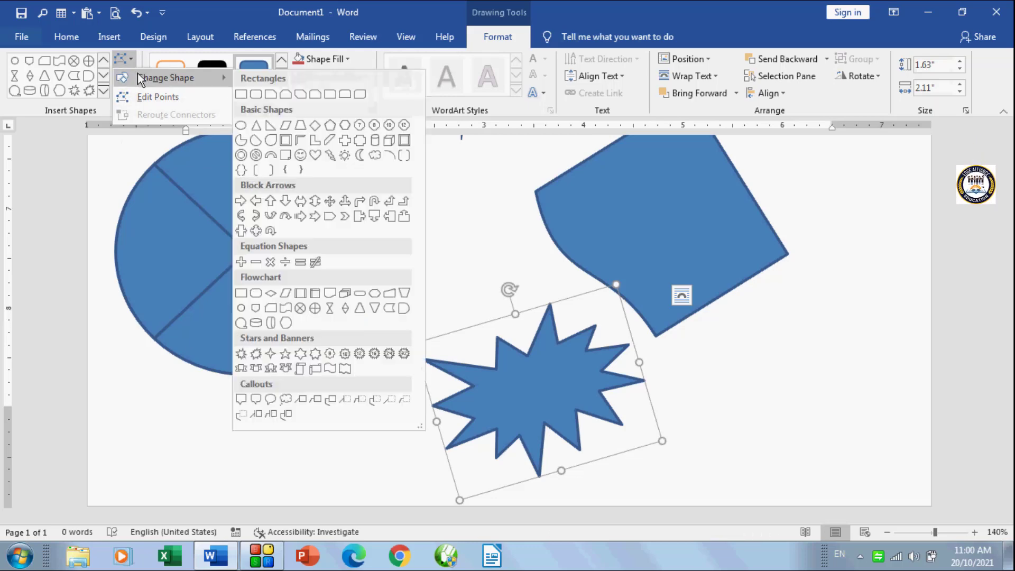
{"action": "mouse_move", "coordinate": [138, 73]}
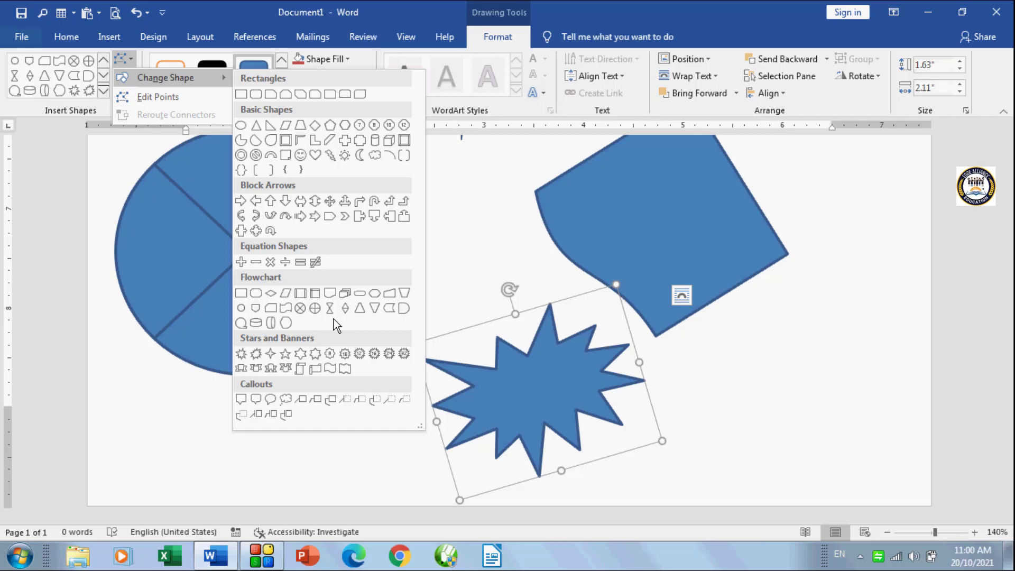
{"action": "left_click", "coordinate": [257, 353]}
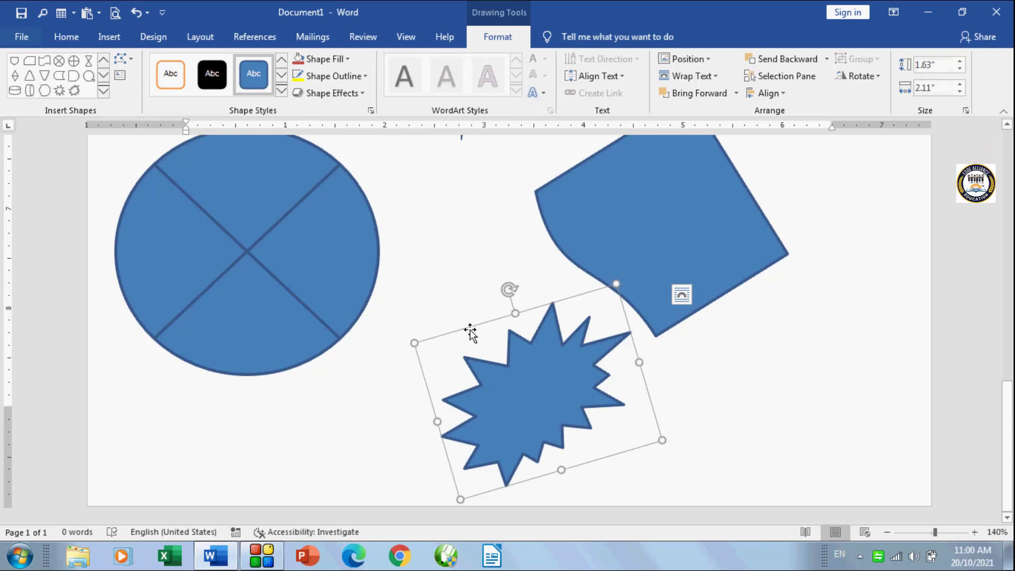
Step: Edit the explosion's points, stretching its upper-left spike over the circle and curving both sides of the spike outward
{"action": "left_click", "coordinate": [134, 57]}
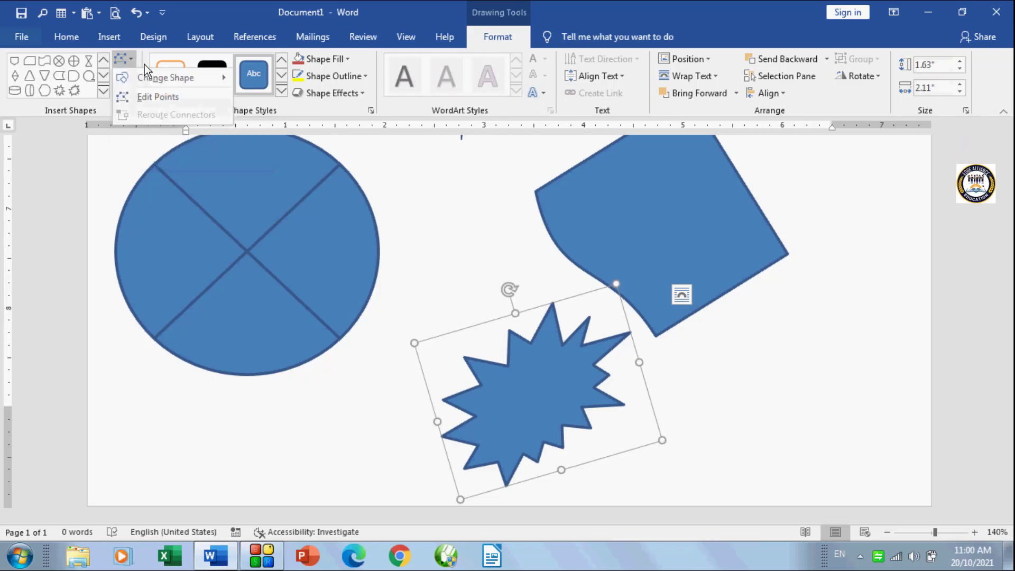
{"action": "mouse_move", "coordinate": [157, 85]}
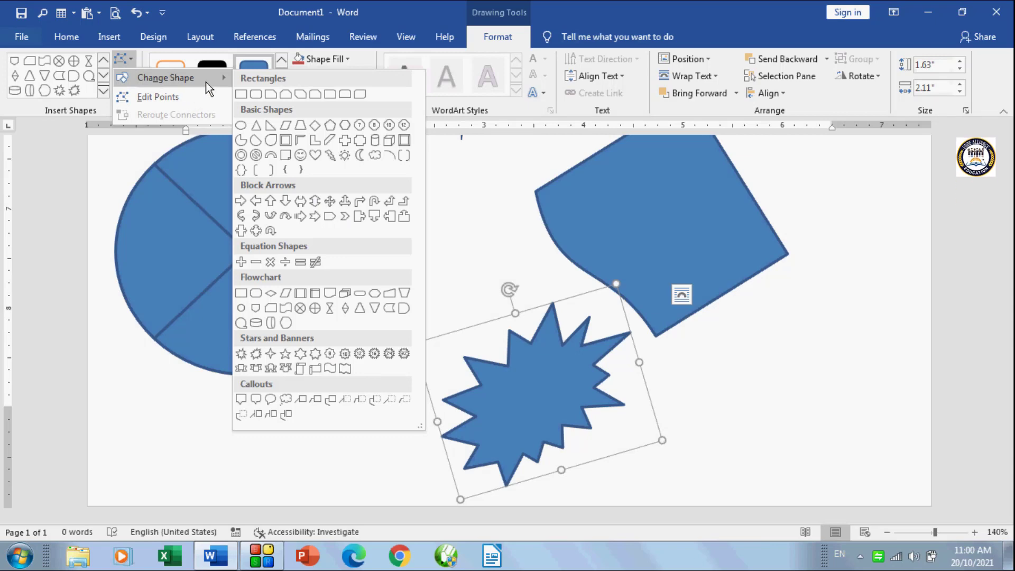
{"action": "left_click", "coordinate": [173, 101]}
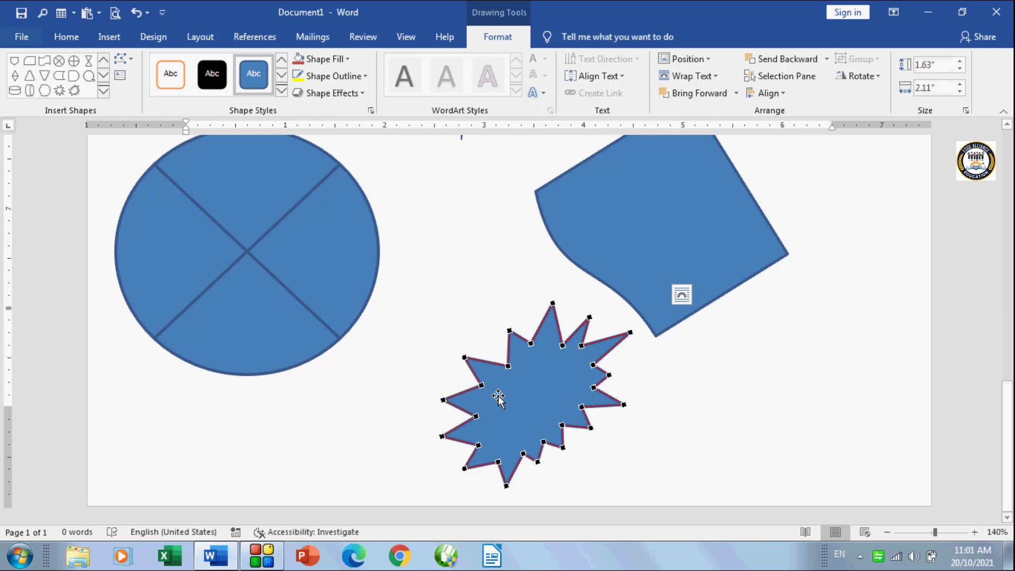
{"action": "left_click", "coordinate": [464, 358]}
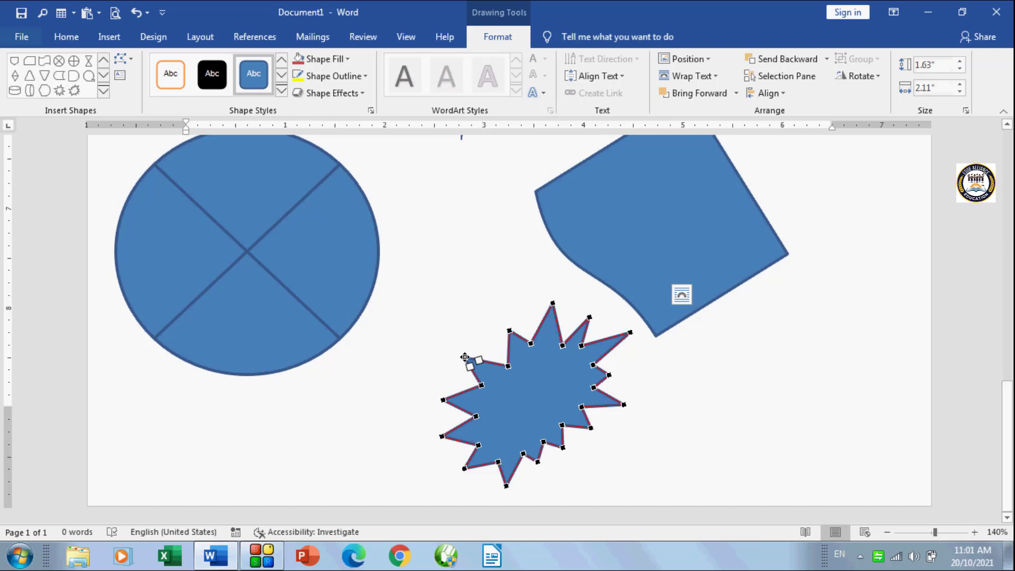
{"action": "left_click_drag", "start_coordinate": [464, 358], "coordinate": [338, 296]}
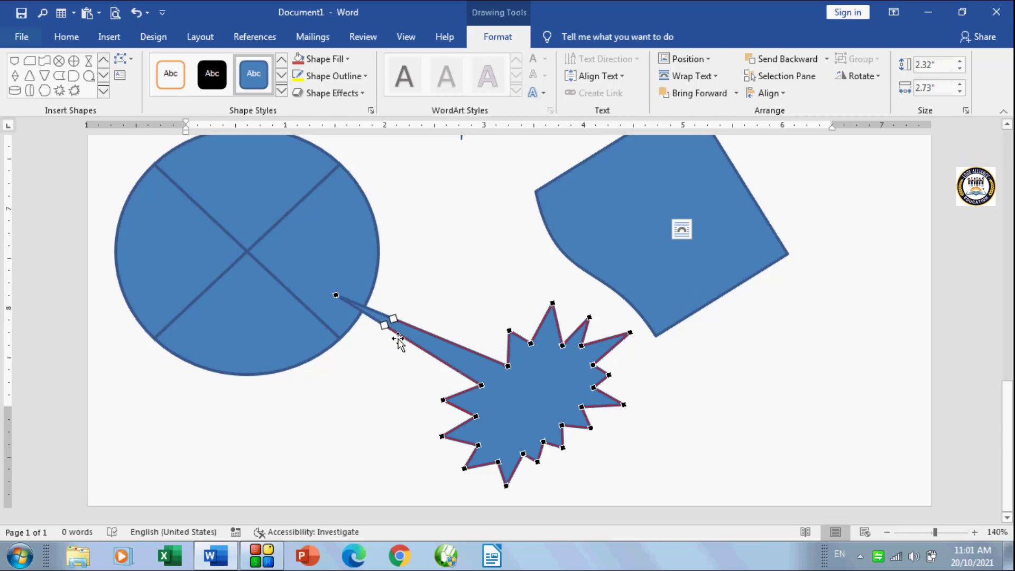
{"action": "left_click_drag", "start_coordinate": [384, 324], "coordinate": [369, 350]}
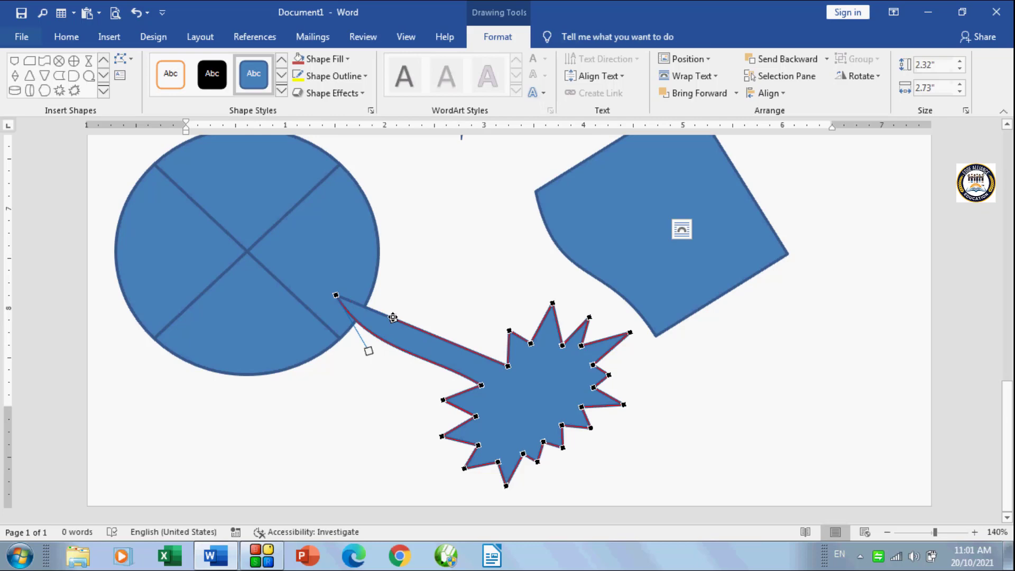
{"action": "left_click_drag", "start_coordinate": [393, 317], "coordinate": [404, 291]}
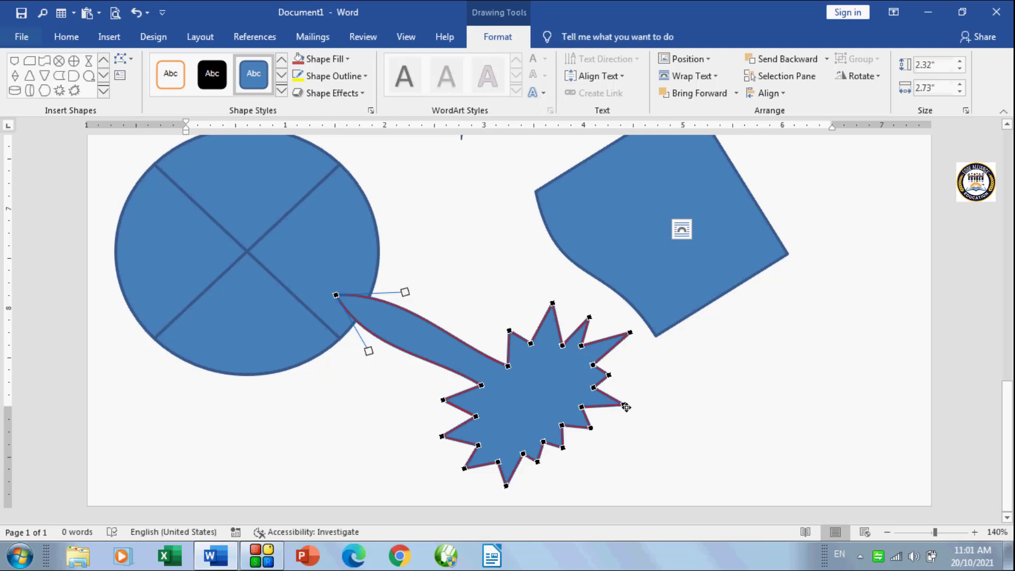
Step: Stretch the explosion's lower-right spike outward and pull one lower and one upper notch point deep into its body
{"action": "left_click_drag", "start_coordinate": [625, 407], "coordinate": [681, 461]}
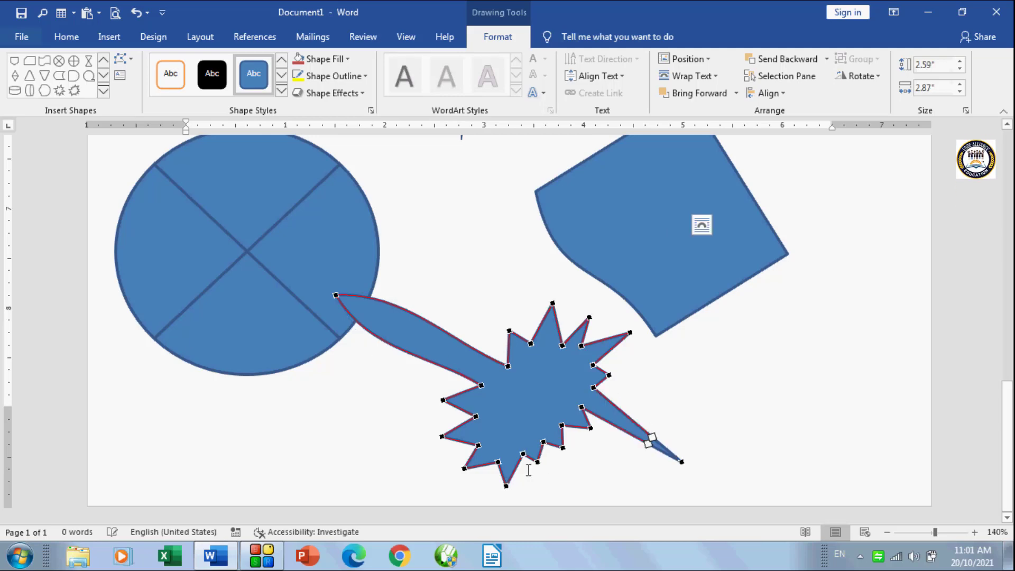
{"action": "left_click_drag", "start_coordinate": [523, 454], "coordinate": [525, 386]}
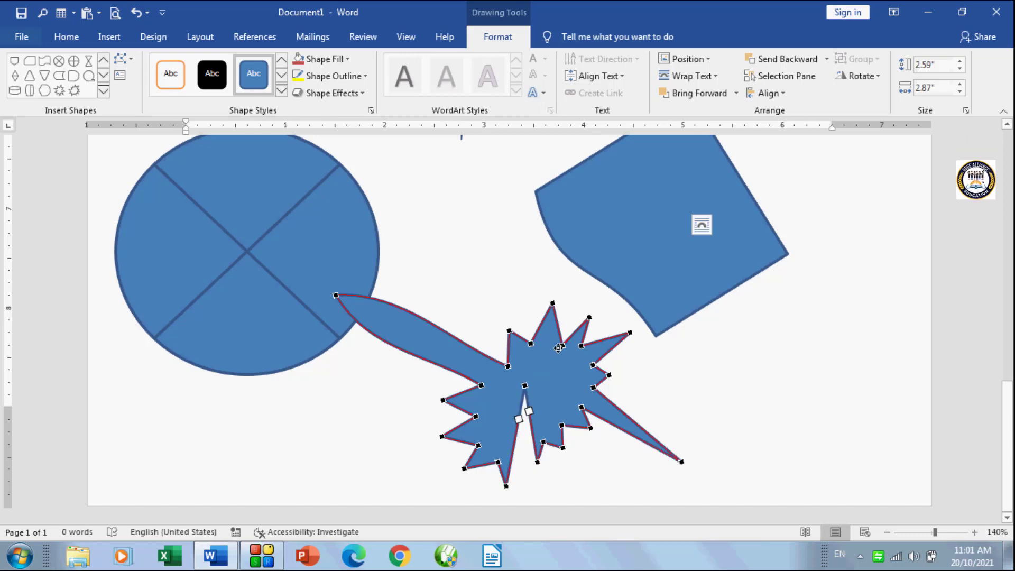
{"action": "left_click_drag", "start_coordinate": [562, 345], "coordinate": [542, 413]}
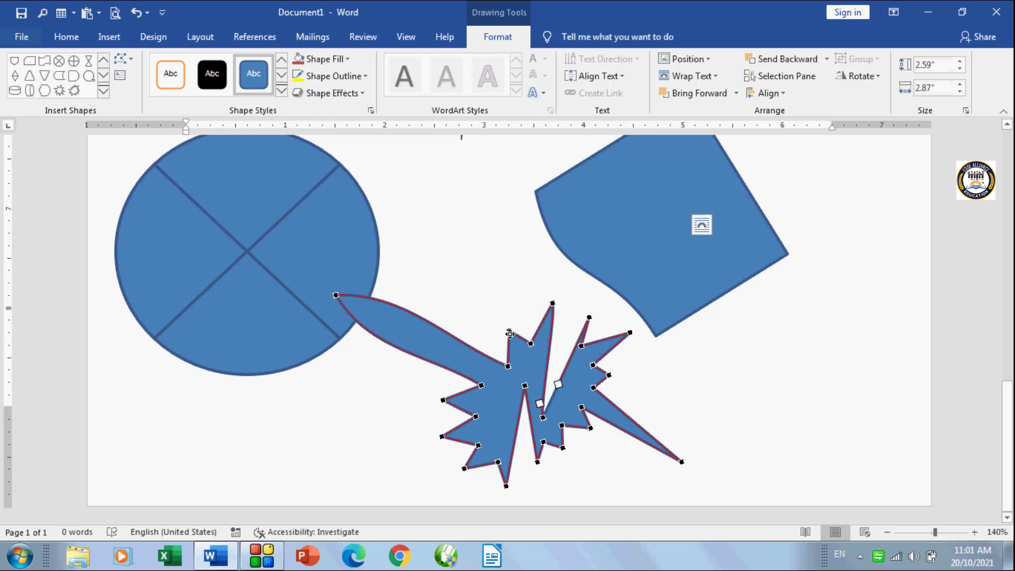
Step: Stretch the explosion's short upper-left point far upward, making the shape about 2.88" high
{"action": "left_click_drag", "start_coordinate": [509, 331], "coordinate": [470, 226]}
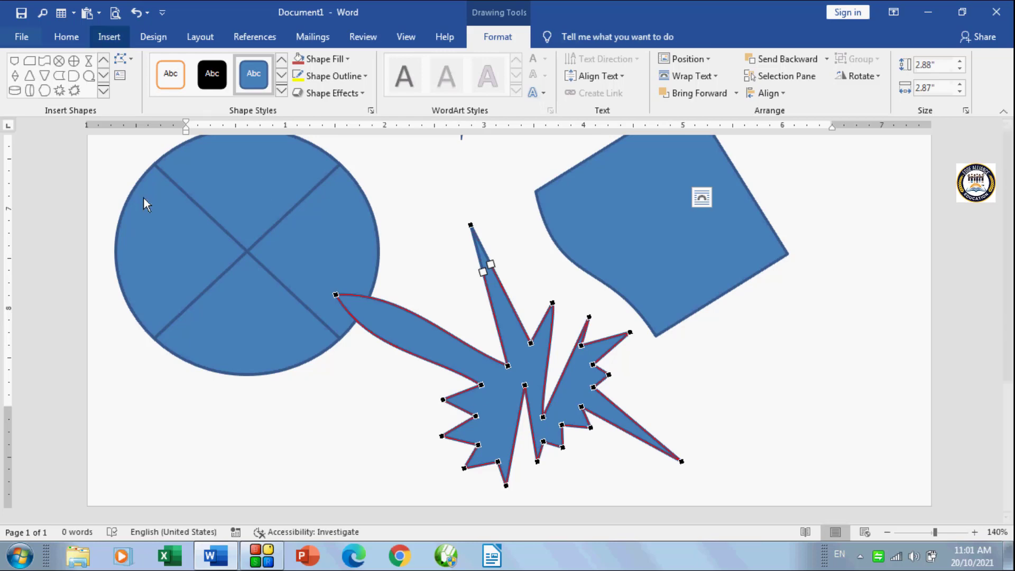
Step: Edit the crossed circle's points, pulling its left edge point inward and shortening the upper-right end of the diagonal line
{"action": "left_click", "coordinate": [155, 231]}
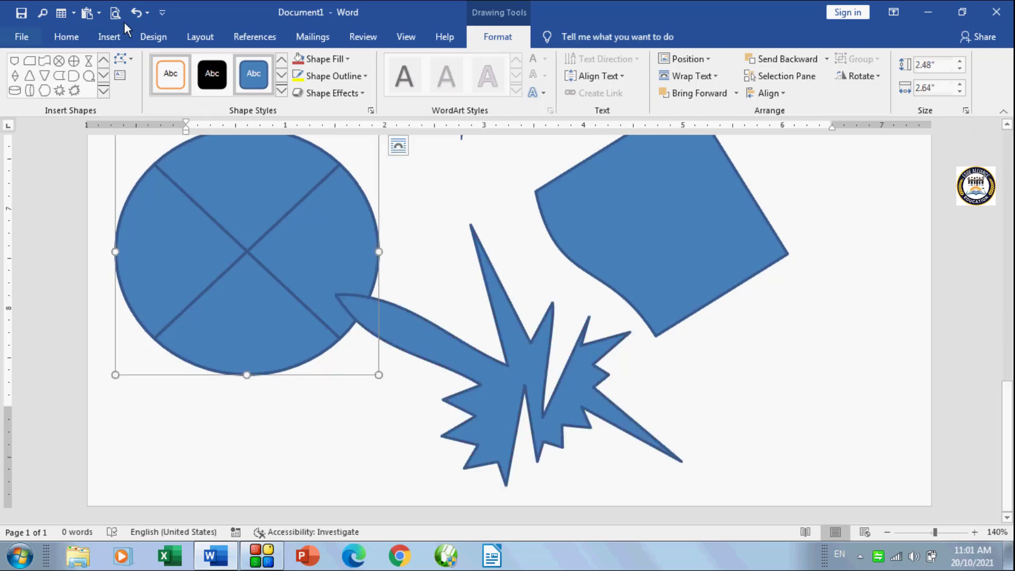
{"action": "left_click", "coordinate": [131, 59]}
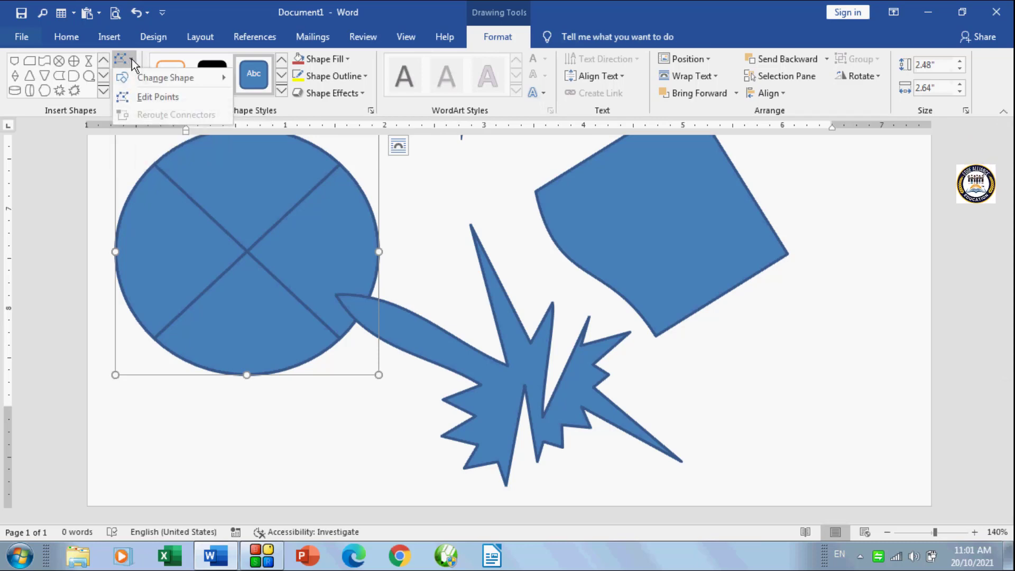
{"action": "left_click", "coordinate": [147, 93]}
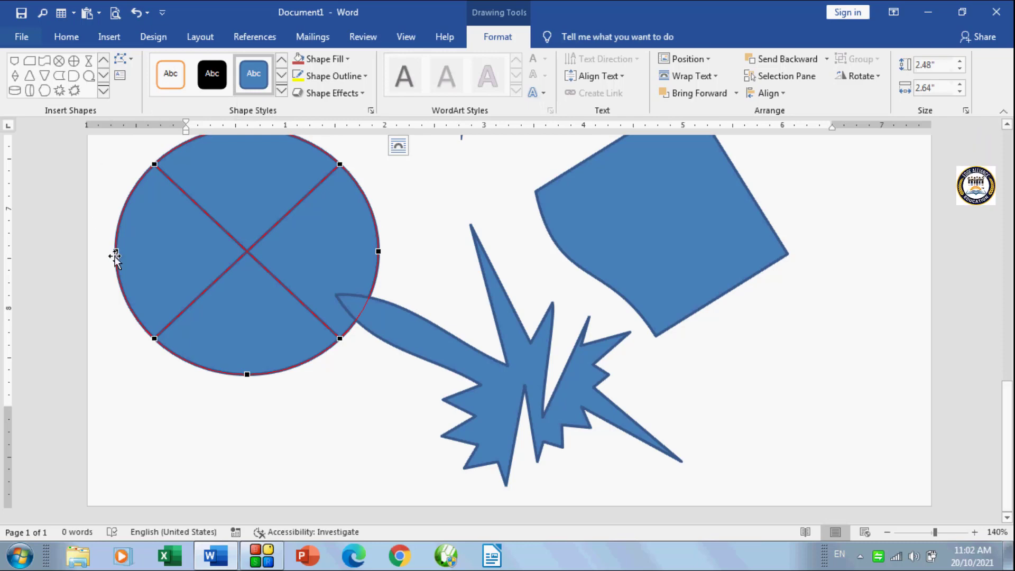
{"action": "left_click_drag", "start_coordinate": [114, 253], "coordinate": [163, 242]}
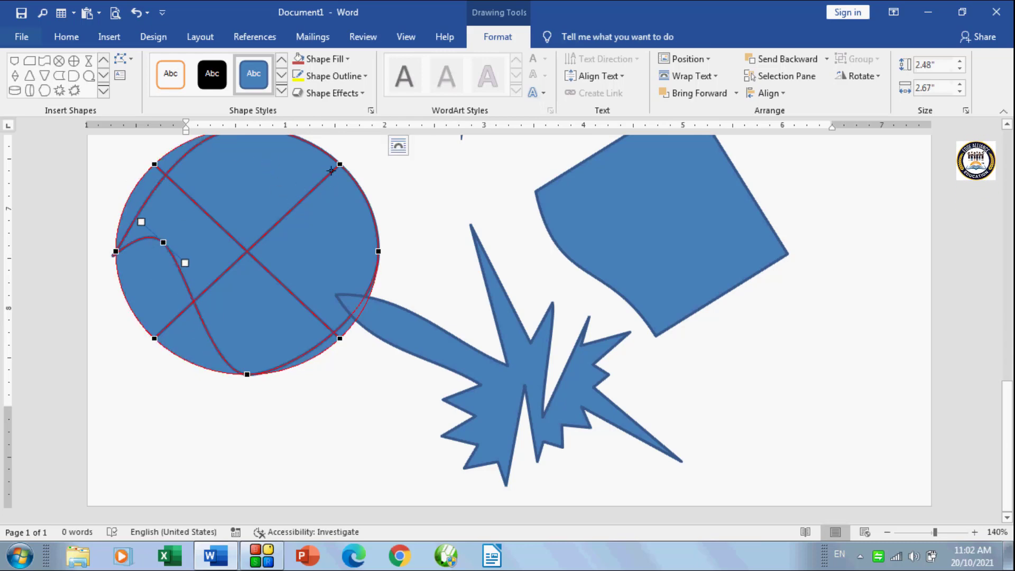
{"action": "left_click_drag", "start_coordinate": [339, 164], "coordinate": [302, 212]}
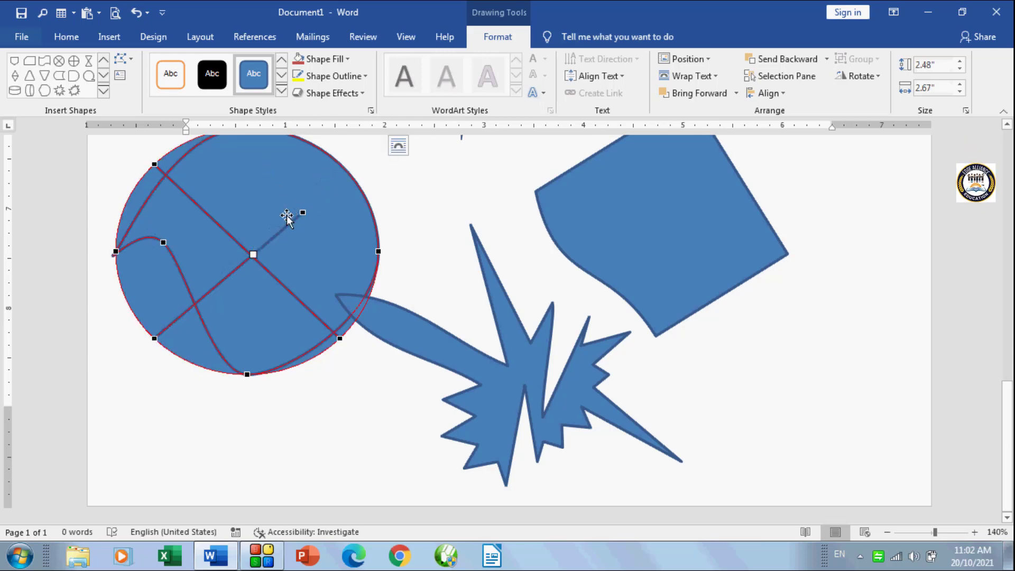
Step: Insert a smiley face about 1.13" by 0.92" below the tilted shape and bend its mouth into a frown
{"action": "left_click", "coordinate": [104, 94]}
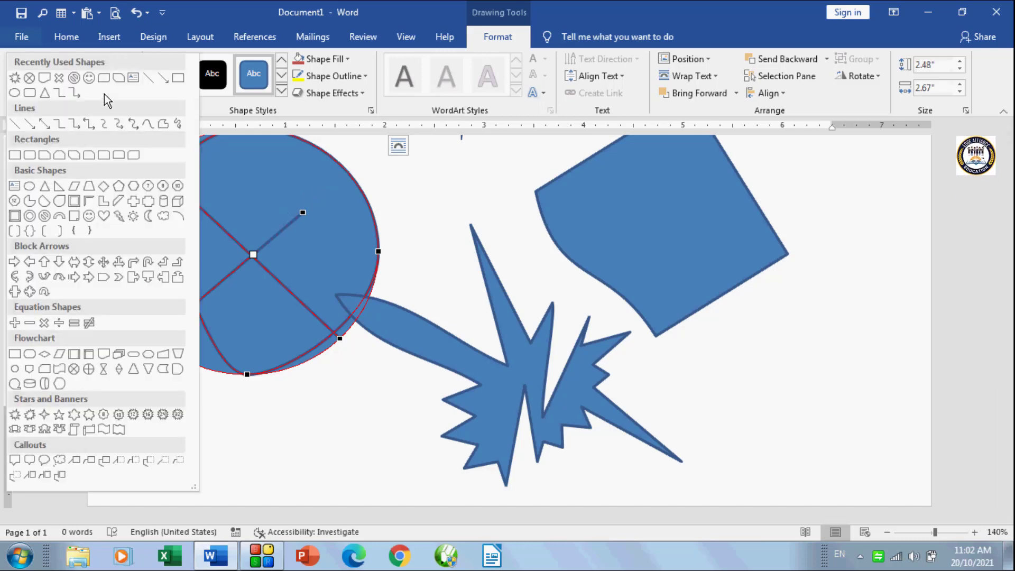
{"action": "left_click", "coordinate": [89, 216]}
{"action": "mouse_move", "coordinate": [681, 330]}
{"action": "left_mouse_down"}
{"action": "mouse_move", "coordinate": [773, 444]}
{"action": "mouse_move", "coordinate": [725, 408]}
{"action": "left_mouse_up"}
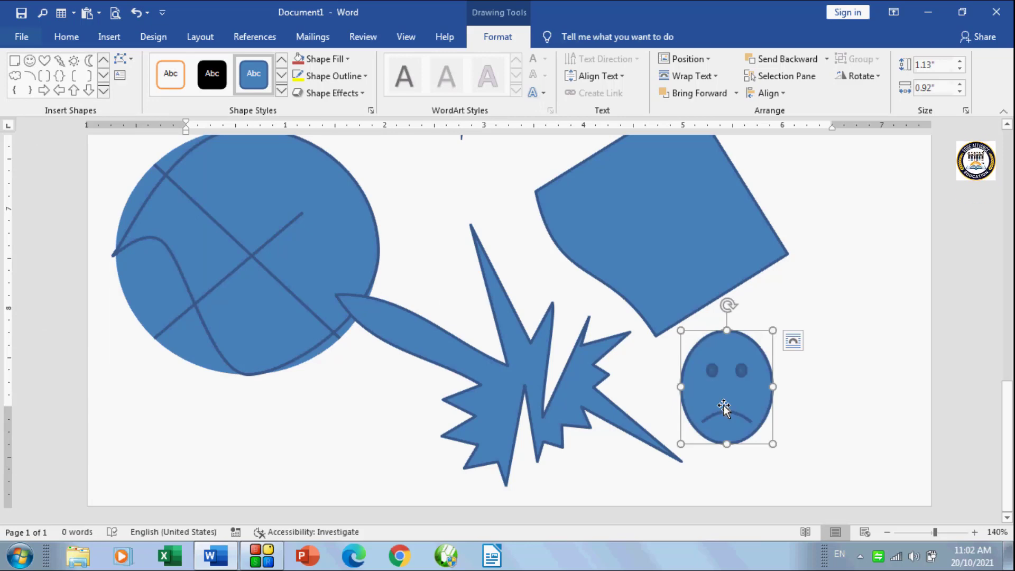
Step: Edit the points of the tilted wavy-edged shape, pulling its left corner deep inward toward the opposite side
{"action": "left_click", "coordinate": [682, 256]}
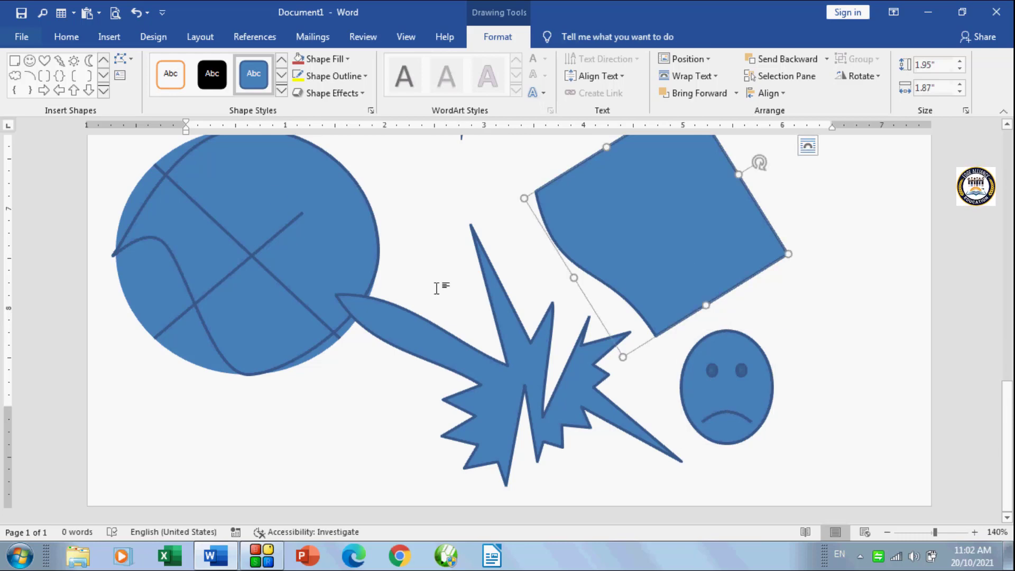
{"action": "left_click", "coordinate": [132, 57]}
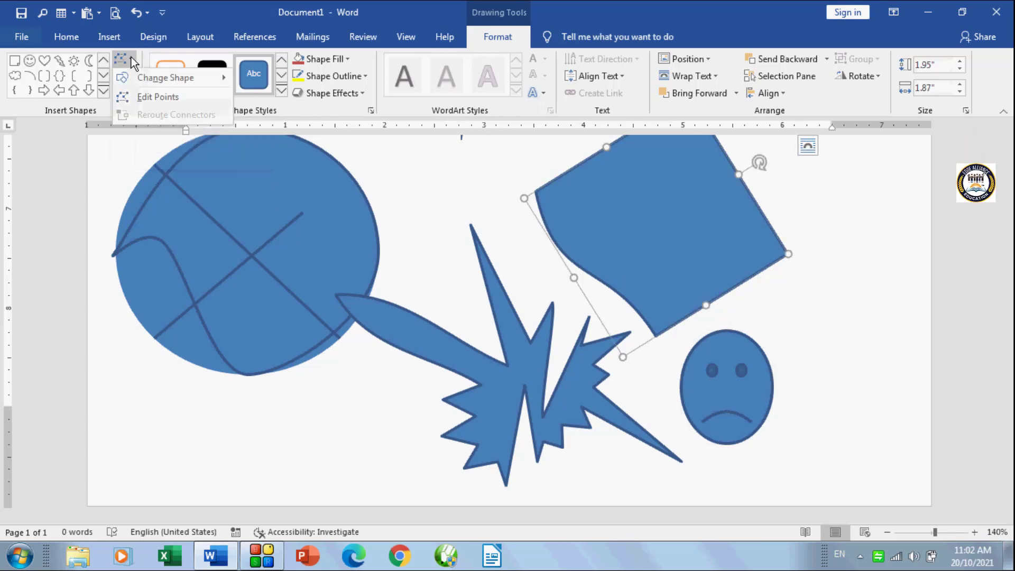
{"action": "left_click", "coordinate": [160, 96]}
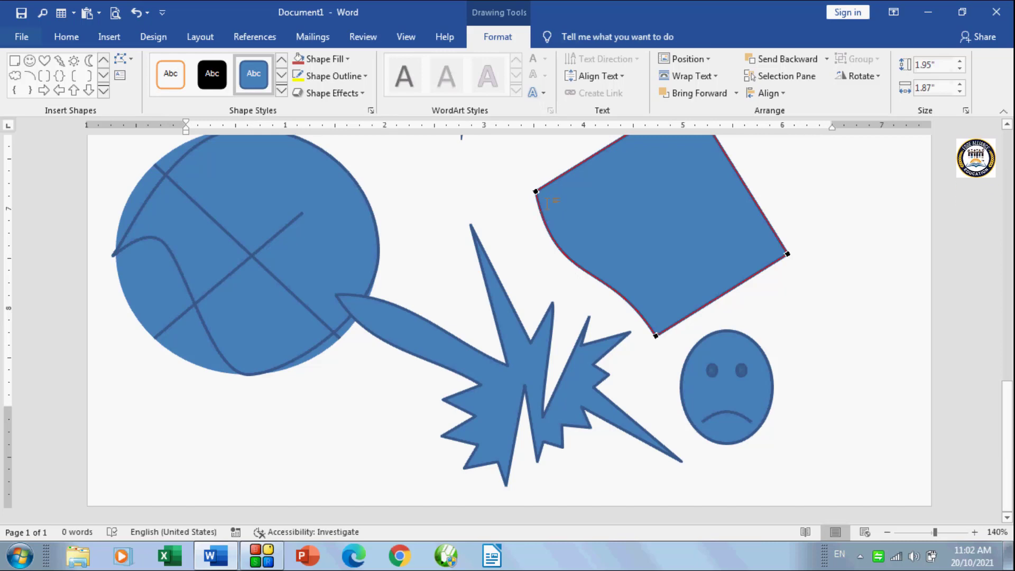
{"action": "scroll", "coordinate": [546, 212], "scroll_direction": "up", "scroll_amount": 1}
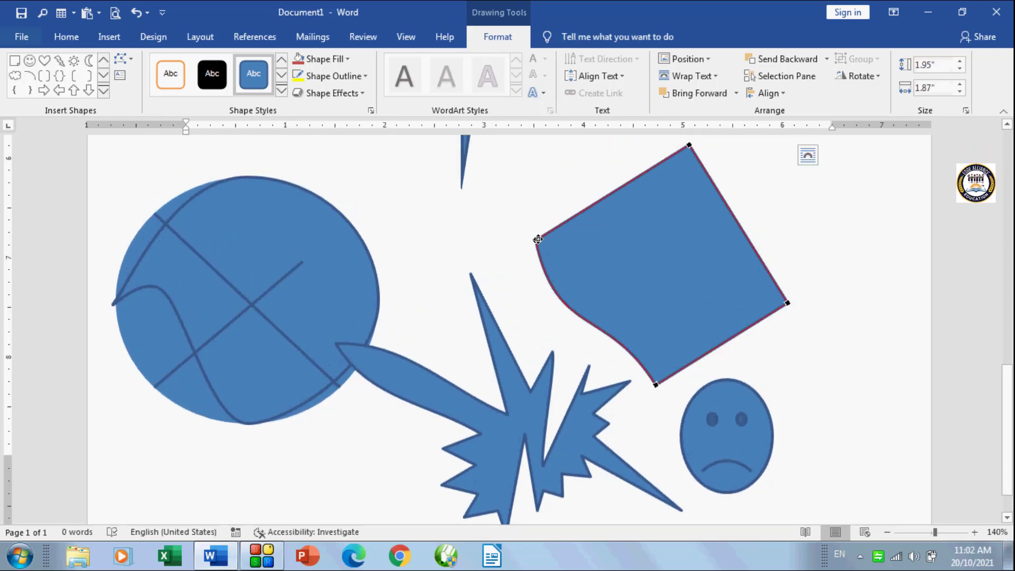
{"action": "left_click_drag", "start_coordinate": [535, 240], "coordinate": [694, 266]}
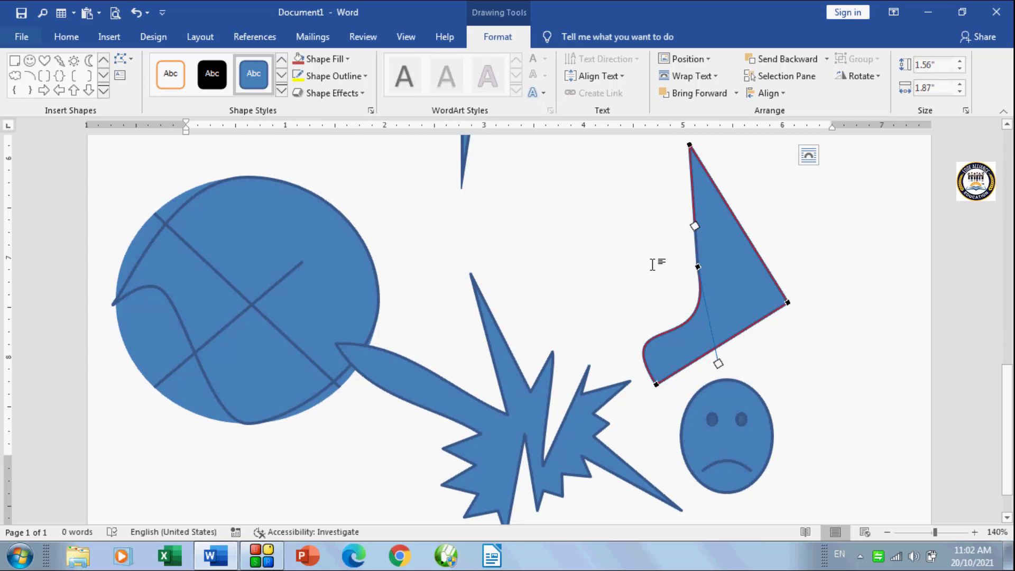
Step: Delete all the shapes in the document
{"action": "key", "text": "ctrl+a"}
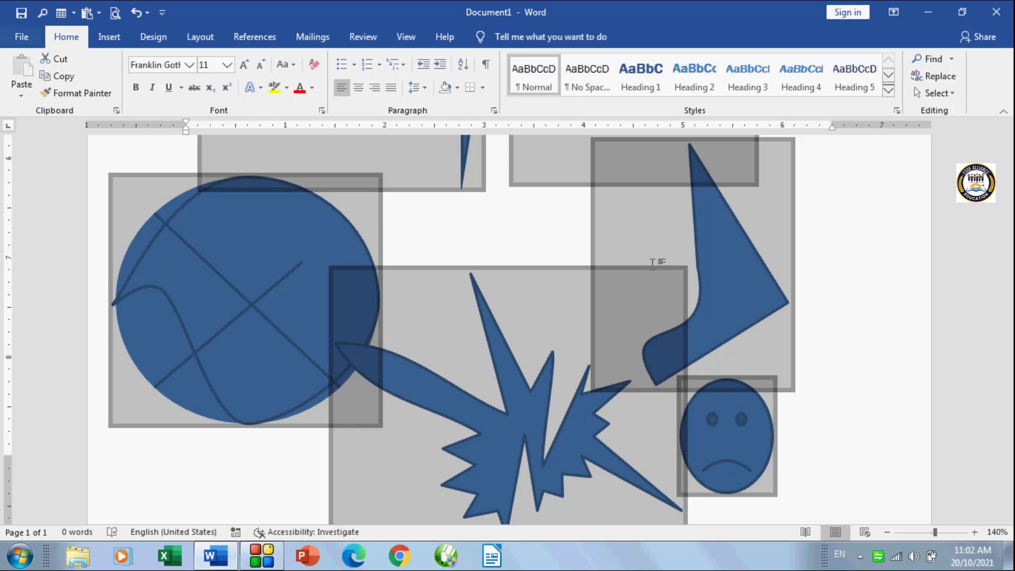
{"action": "key", "text": "Delete"}
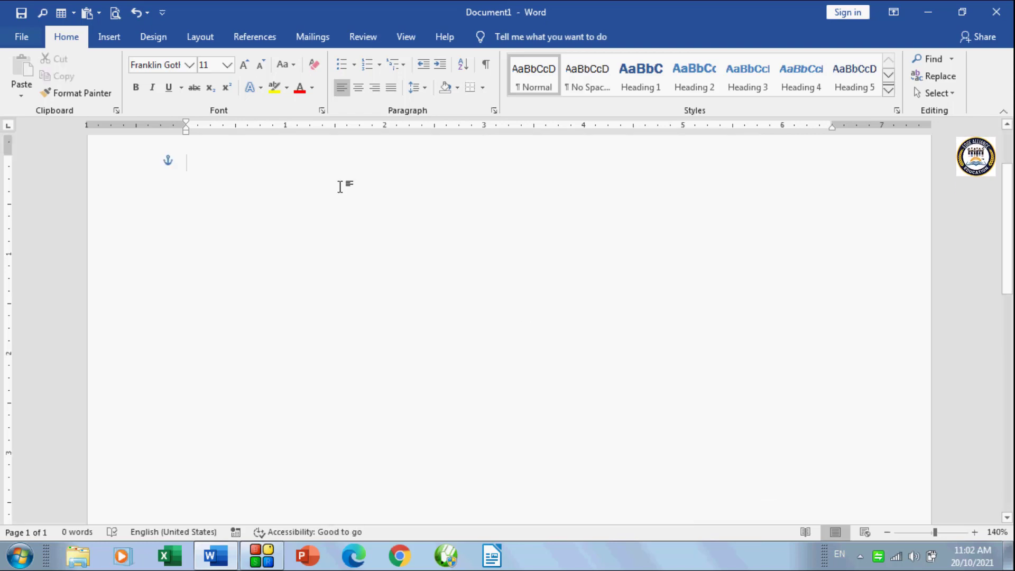
Step: Insert the second explosion shape from Stars and Banners, about 2.02" by 1.9", near the upper left of the page
{"action": "left_click", "coordinate": [121, 36]}
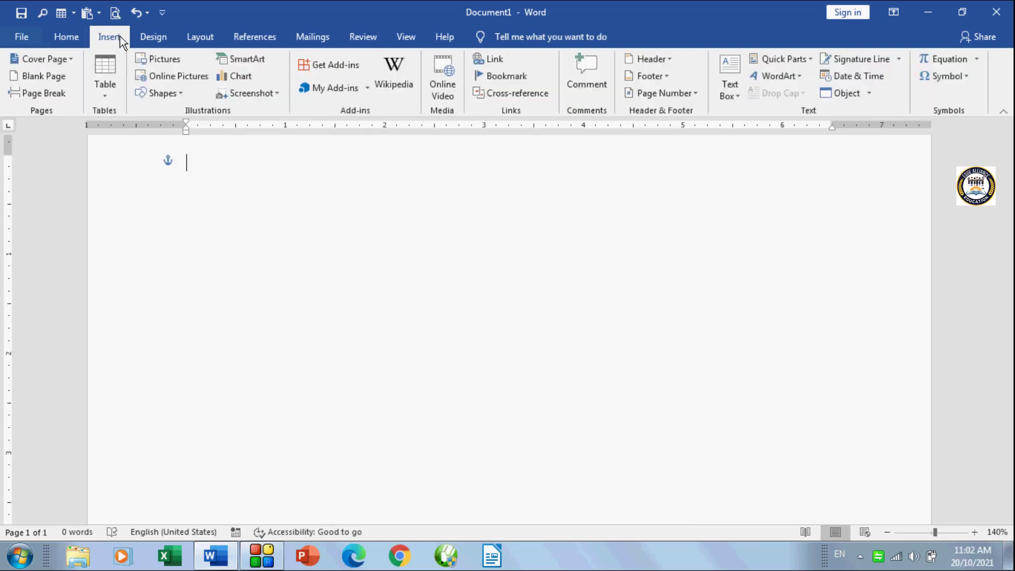
{"action": "left_click", "coordinate": [182, 94]}
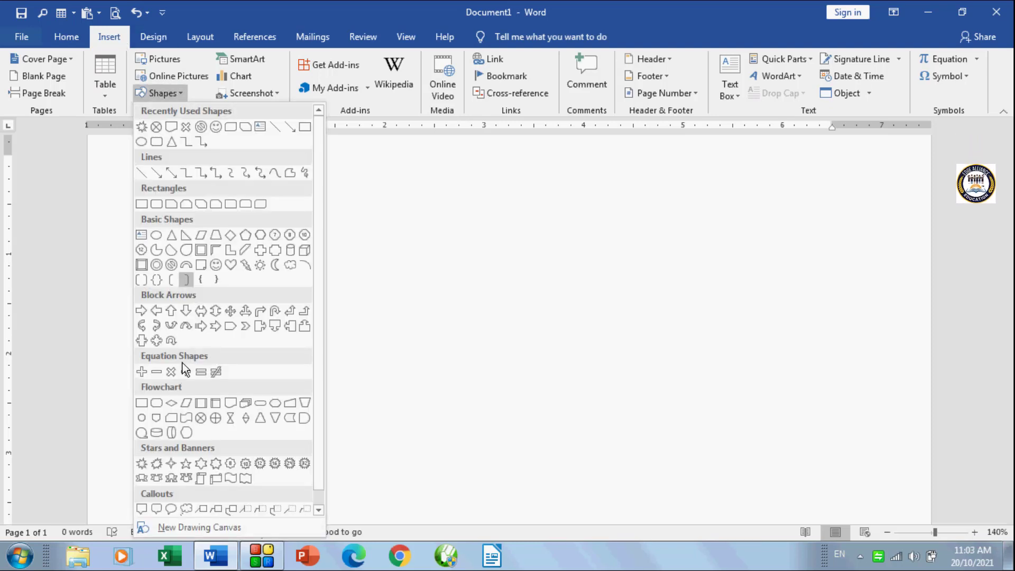
{"action": "left_click", "coordinate": [156, 464]}
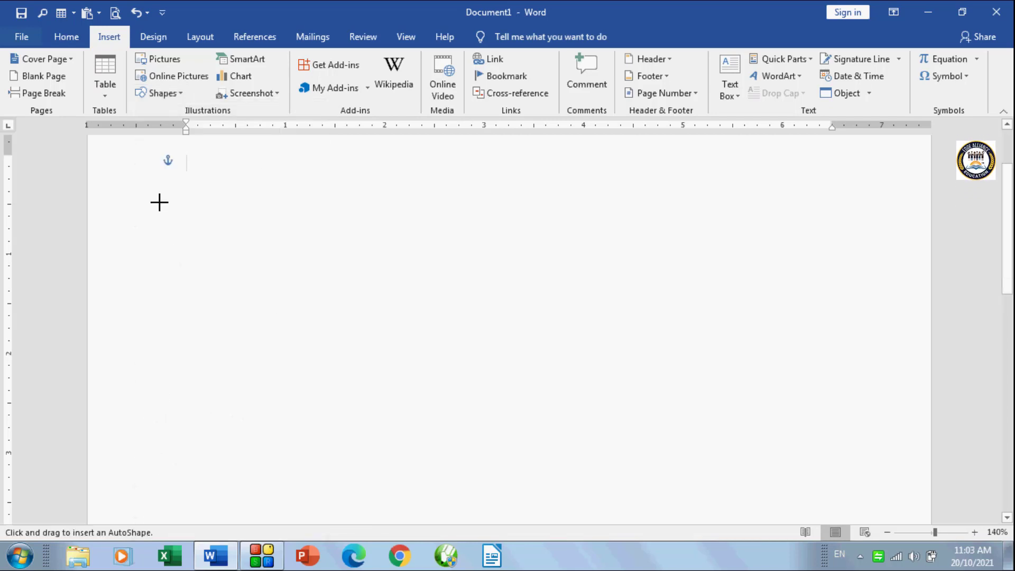
{"action": "mouse_move", "coordinate": [159, 202]}
{"action": "left_mouse_down"}
{"action": "mouse_move", "coordinate": [255, 320]}
{"action": "mouse_move", "coordinate": [348, 403]}
{"action": "left_mouse_up"}
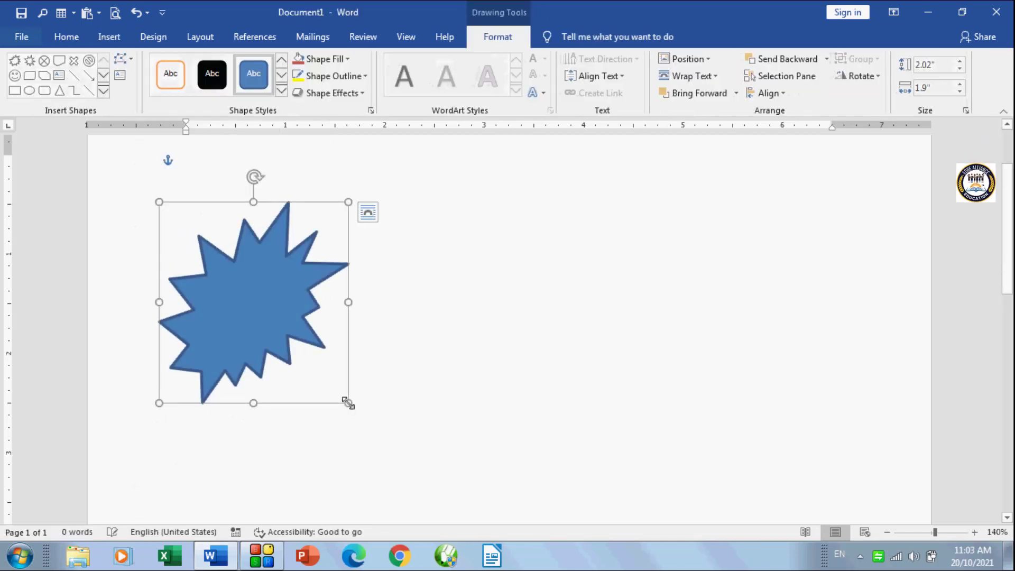
Step: Insert a seven-point star about 2.33" high and 3.04" wide to the right of the explosion
{"action": "left_click", "coordinate": [107, 93]}
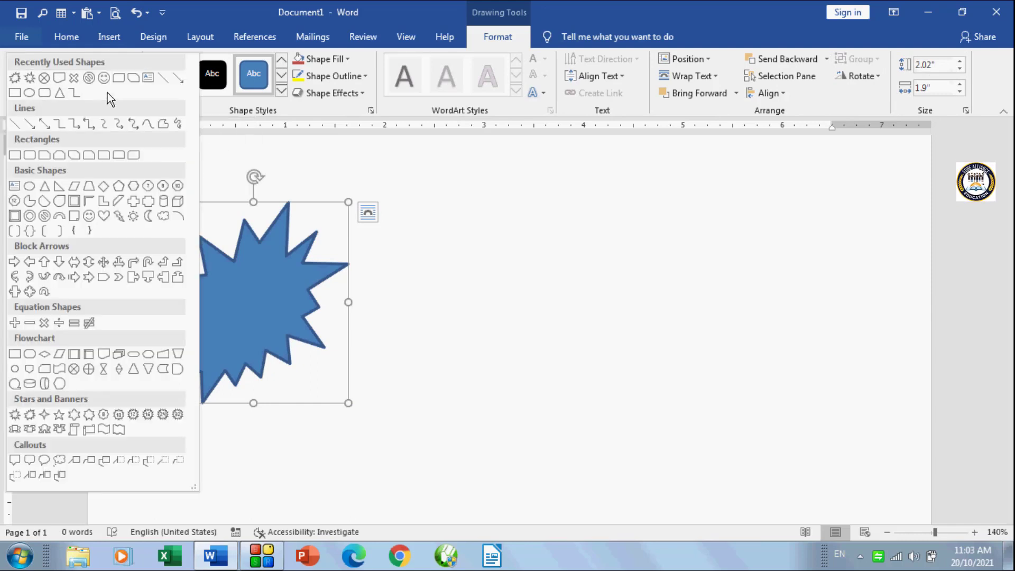
{"action": "left_click", "coordinate": [90, 414]}
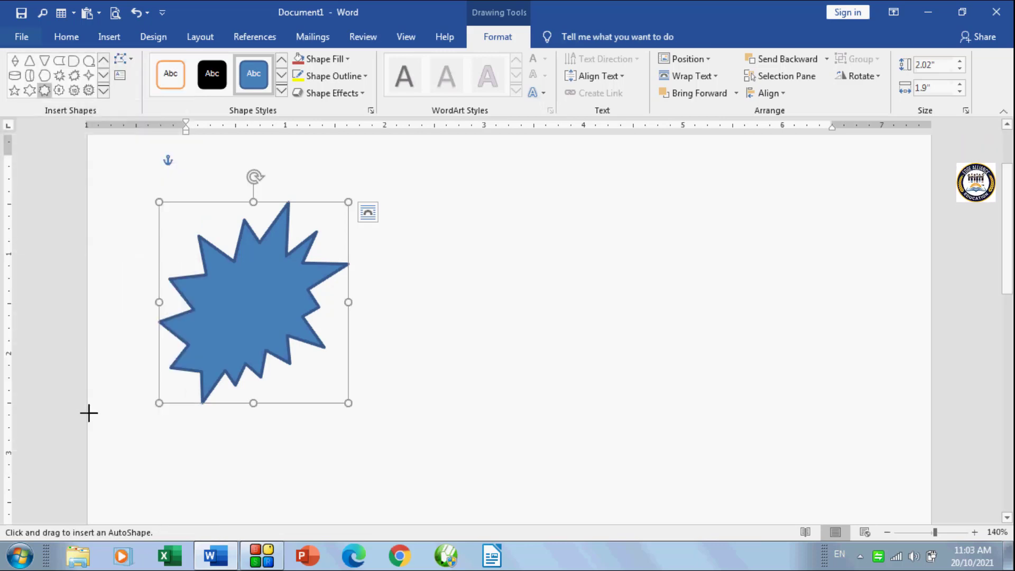
{"action": "left_click_drag", "start_coordinate": [435, 192], "coordinate": [737, 425]}
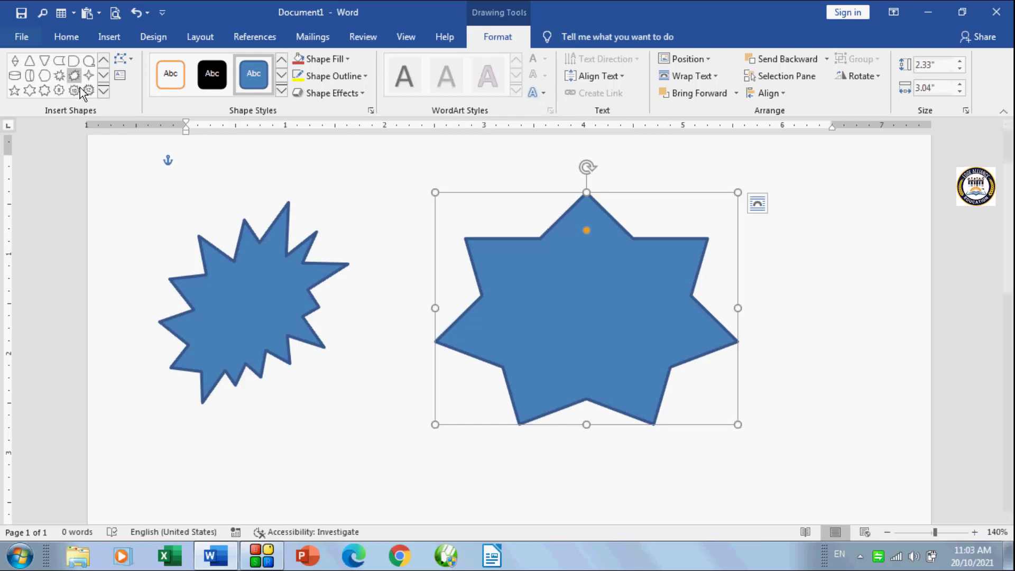
Step: Insert a wave shape about 1.95" high and 2.64" wide just below the explosion
{"action": "left_click", "coordinate": [104, 91]}
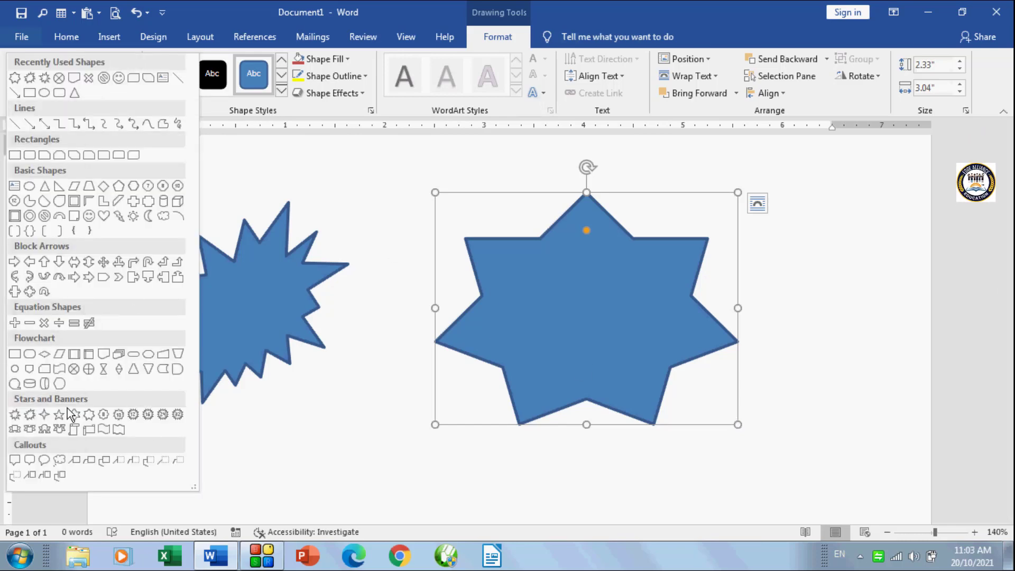
{"action": "left_click", "coordinate": [99, 428]}
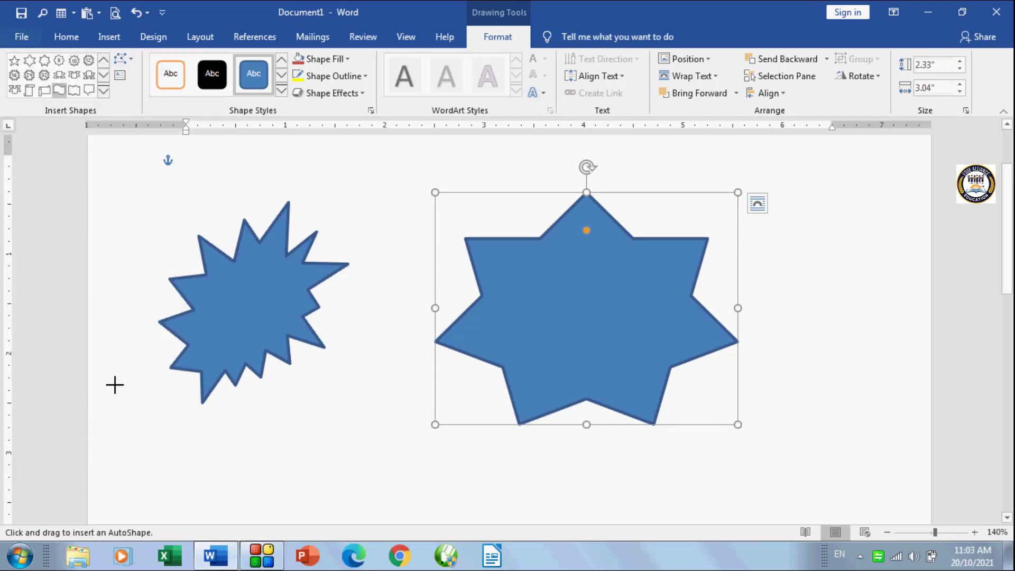
{"action": "left_click_drag", "start_coordinate": [115, 385], "coordinate": [378, 400]}
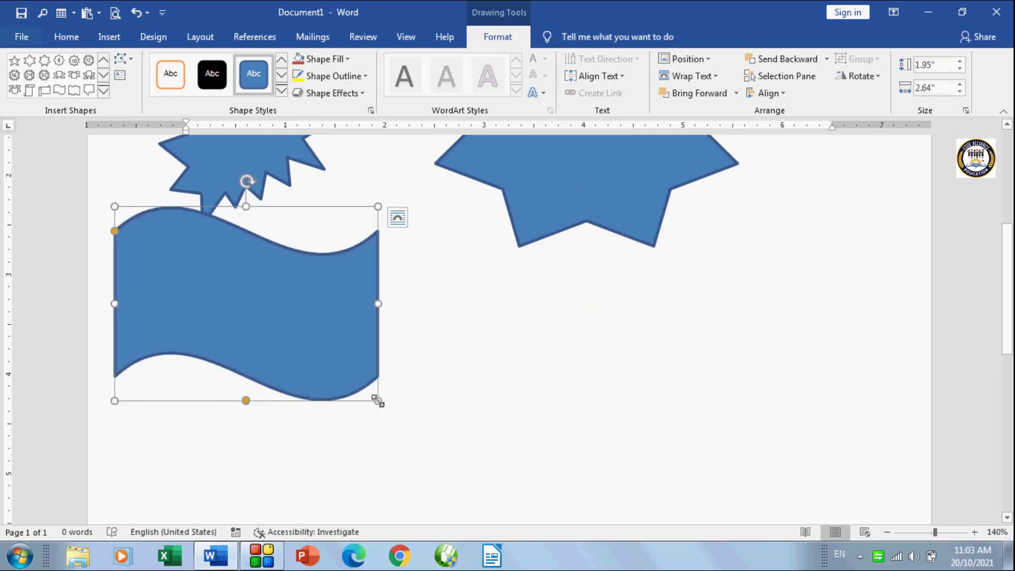
Step: Insert a thought-bubble cloud callout about 1.37" by 1.92" below the star and enter the text "cloud" in it
{"action": "left_click", "coordinate": [105, 92]}
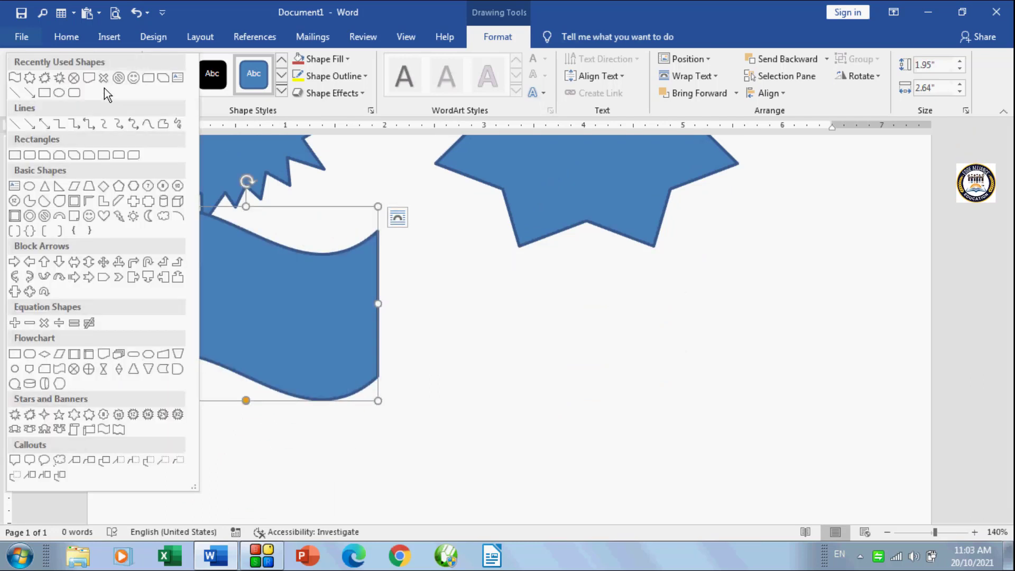
{"action": "left_click", "coordinate": [59, 460]}
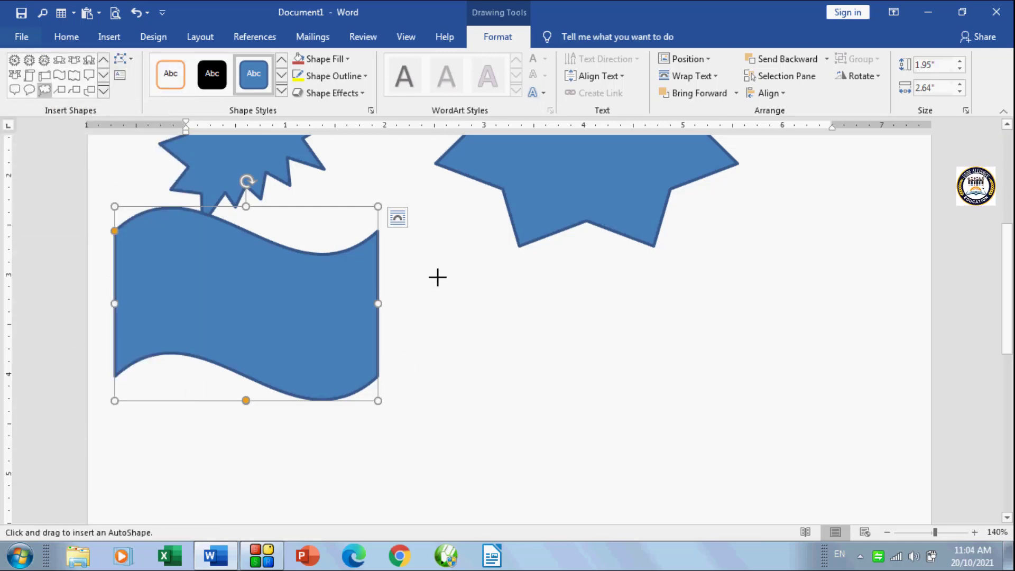
{"action": "mouse_move", "coordinate": [437, 277]}
{"action": "left_mouse_down"}
{"action": "mouse_move", "coordinate": [659, 487]}
{"action": "mouse_move", "coordinate": [629, 407]}
{"action": "mouse_move", "coordinate": [626, 415]}
{"action": "left_mouse_up"}
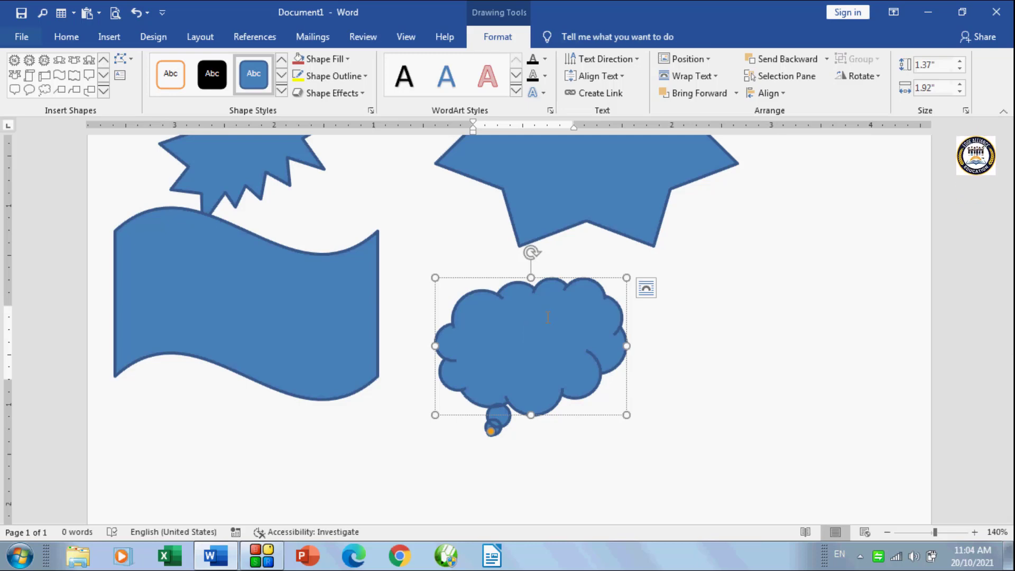
{"action": "type", "text": "cloud"}
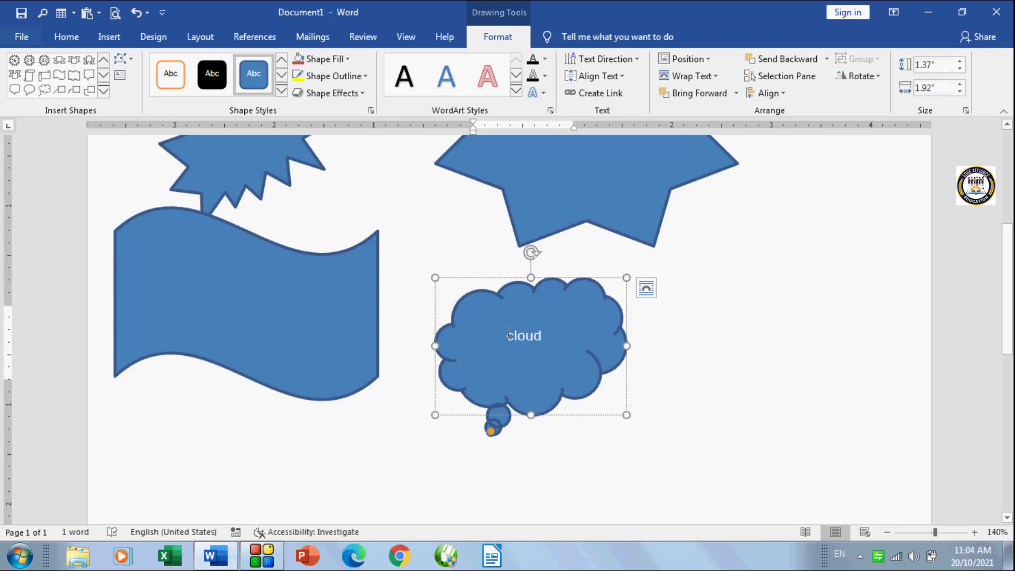
Step: Format the text "cloud" in the callout with a gold font colour and font size 20
{"action": "left_click_drag", "start_coordinate": [508, 334], "coordinate": [550, 378]}
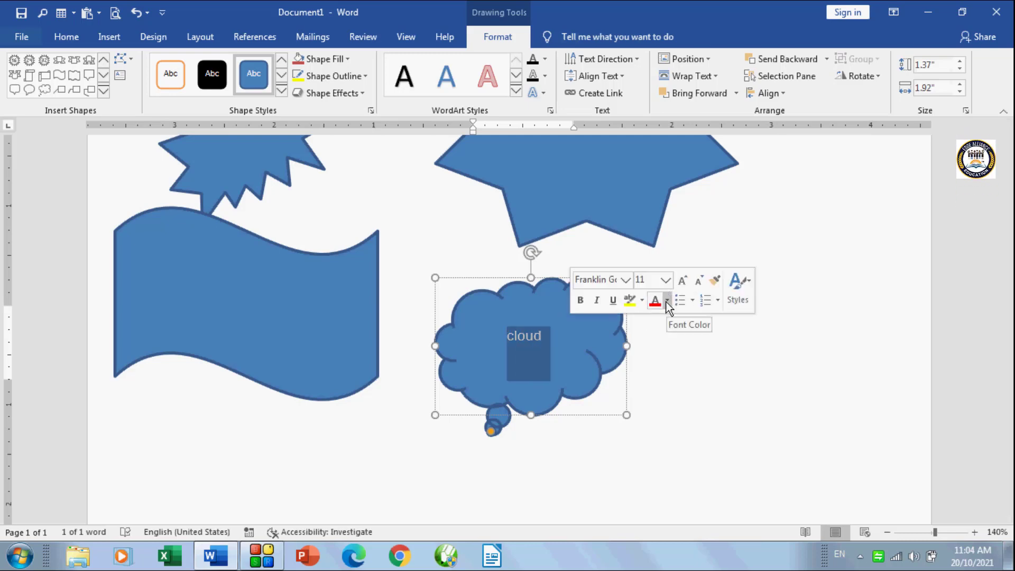
{"action": "left_click", "coordinate": [666, 301]}
{"action": "left_click", "coordinate": [679, 434]}
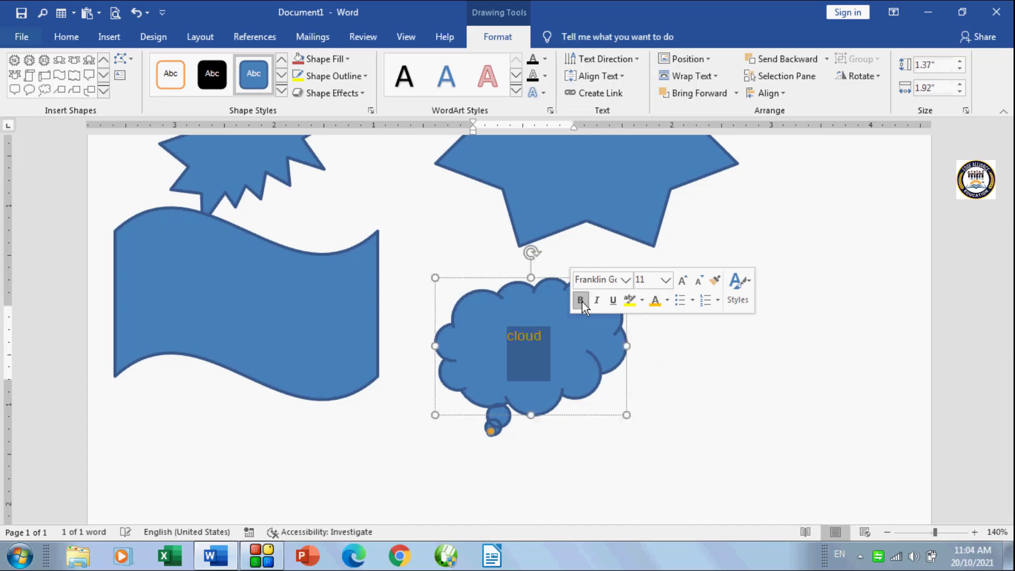
{"action": "left_click", "coordinate": [664, 280]}
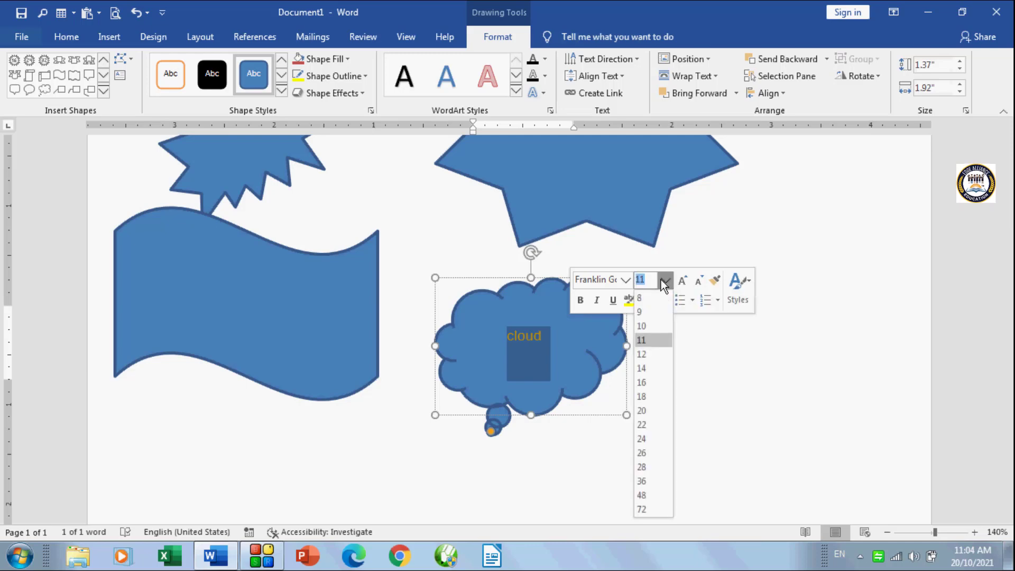
{"action": "left_click", "coordinate": [642, 410]}
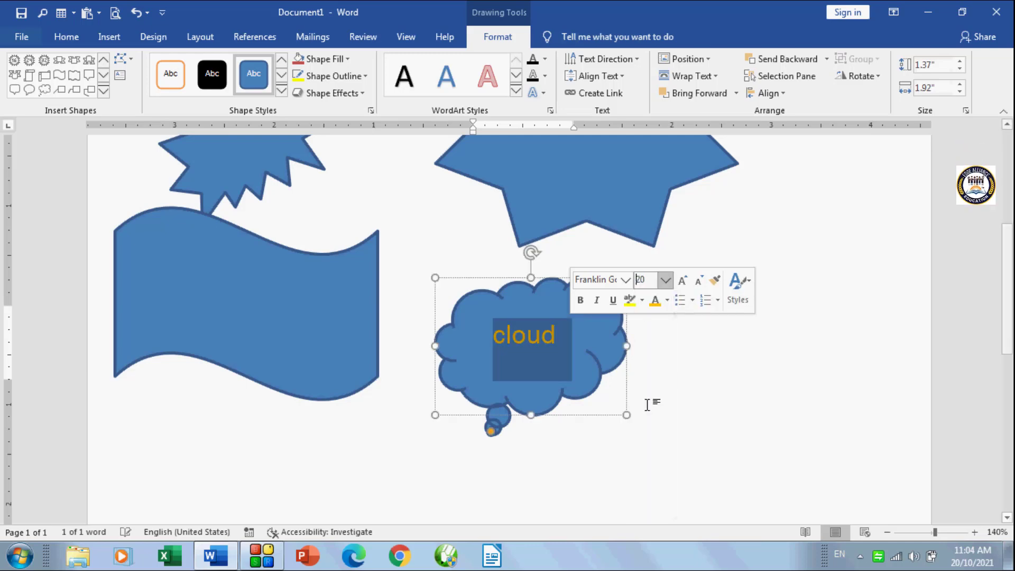
{"action": "scroll", "coordinate": [650, 458], "scroll_direction": "up", "scroll_amount": 3}
{"action": "left_click", "coordinate": [650, 458]}
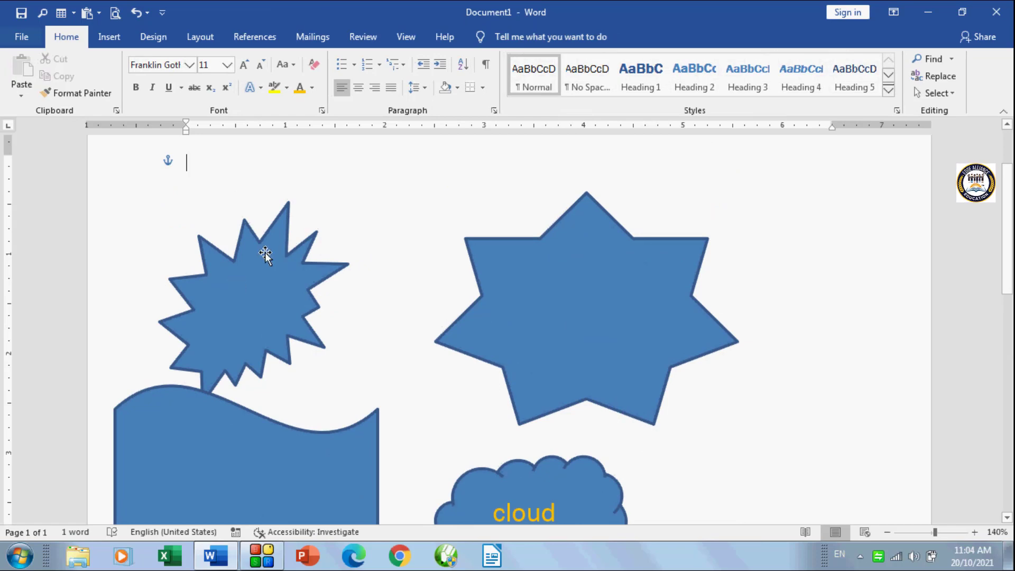
Step: Insert a double-bent-line callout with border and accent bar, about 1.47" high and 1.27" wide, right of the cloud and enter "shape" in it
{"action": "scroll", "coordinate": [265, 252], "scroll_direction": "down", "scroll_amount": 3}
{"action": "left_click", "coordinate": [555, 198]}
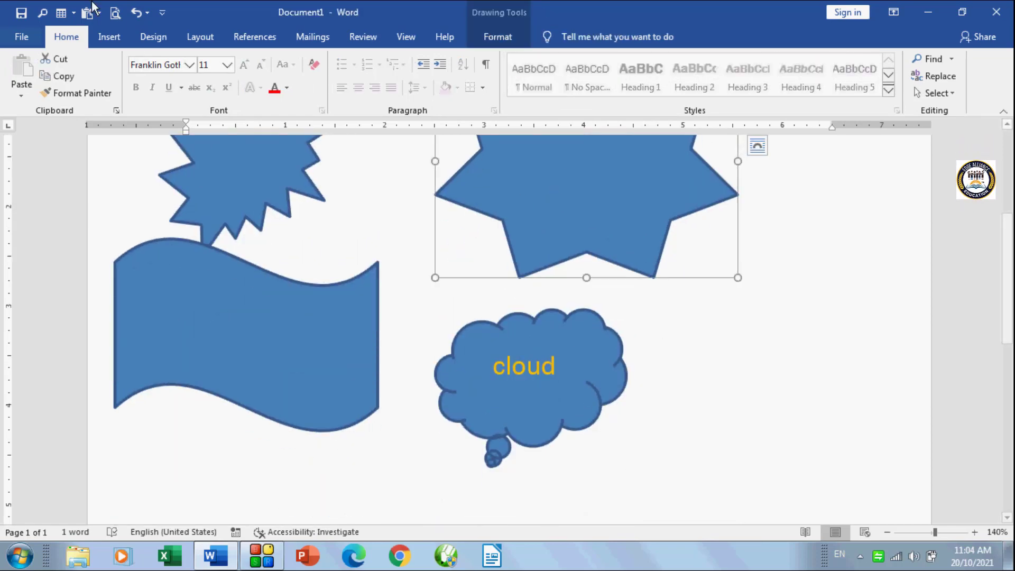
{"action": "left_click", "coordinate": [498, 37]}
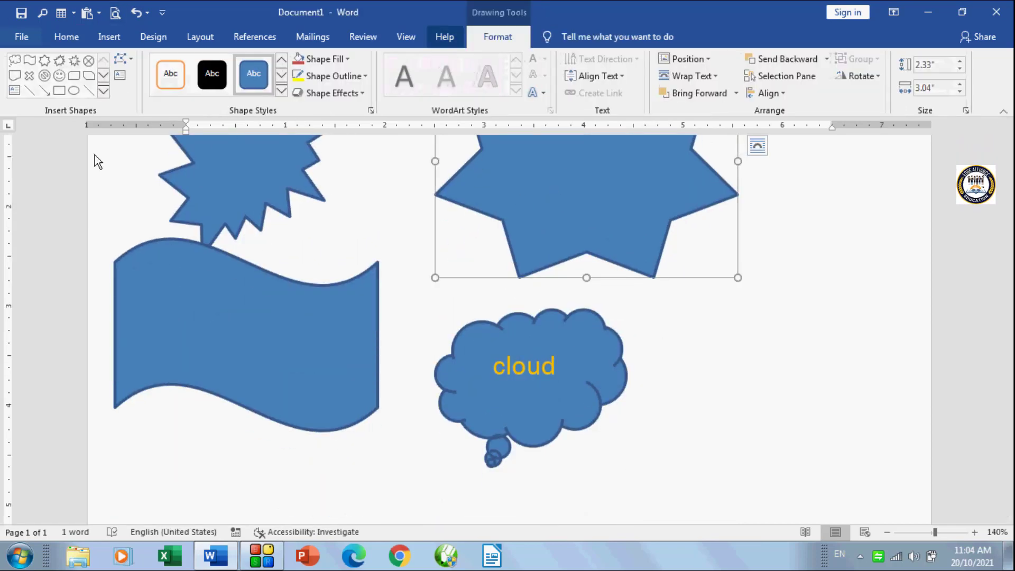
{"action": "left_click", "coordinate": [105, 92]}
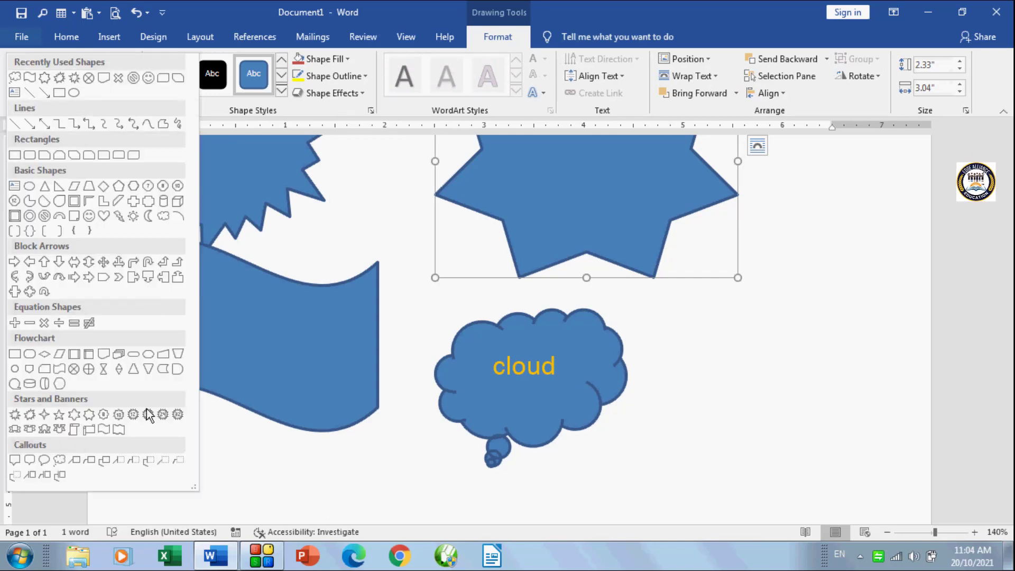
{"action": "left_click", "coordinate": [61, 476]}
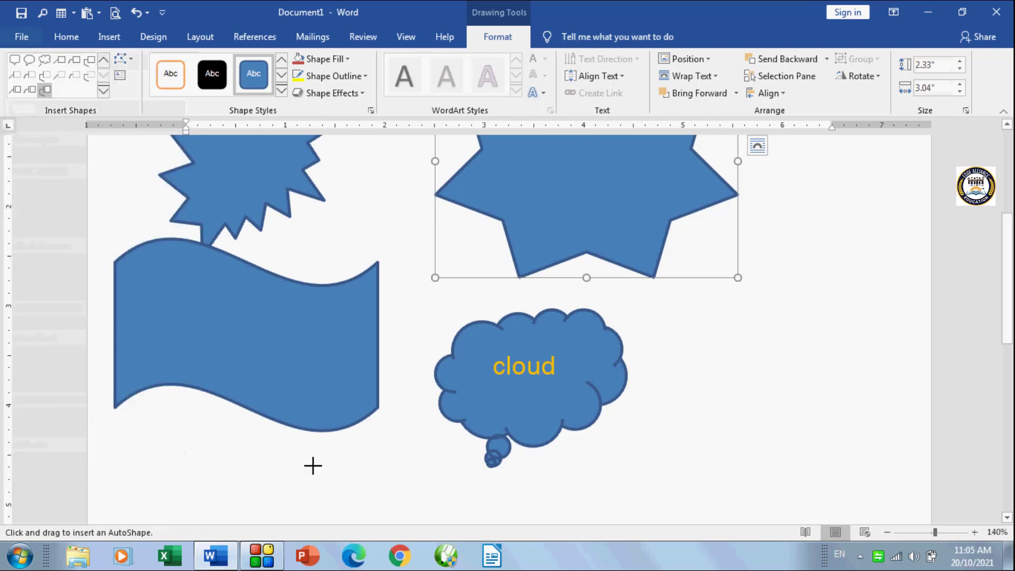
{"action": "left_click_drag", "start_coordinate": [651, 299], "coordinate": [777, 446]}
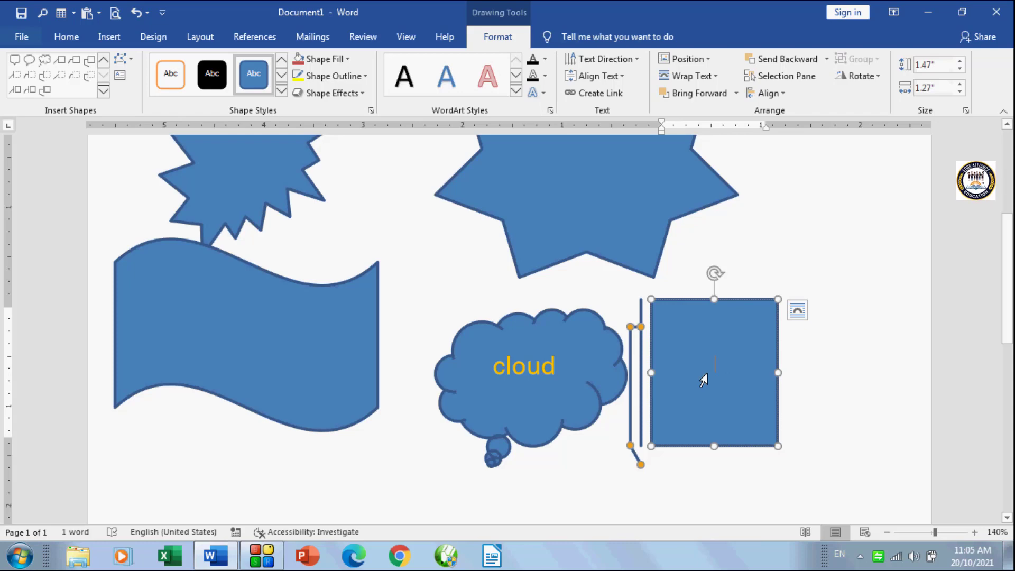
{"action": "type", "text": "s"}
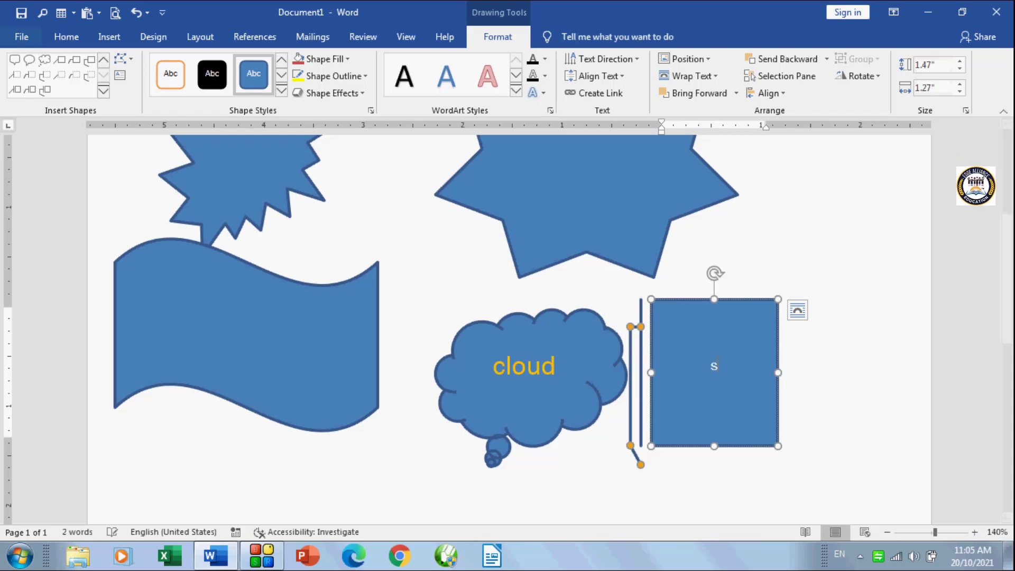
{"action": "type", "text": "hape"}
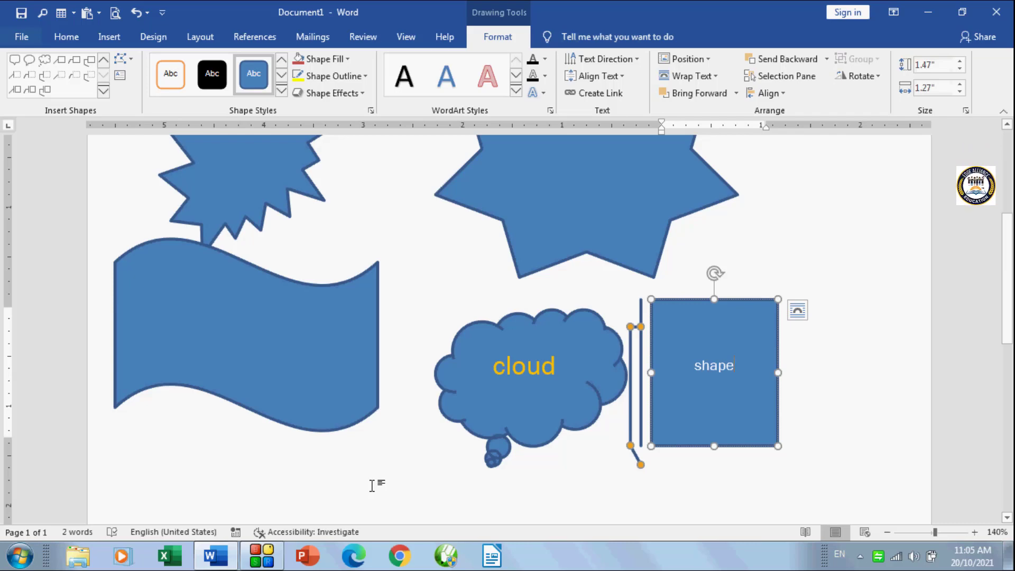
{"action": "scroll", "coordinate": [371, 486], "scroll_direction": "up", "scroll_amount": 1}
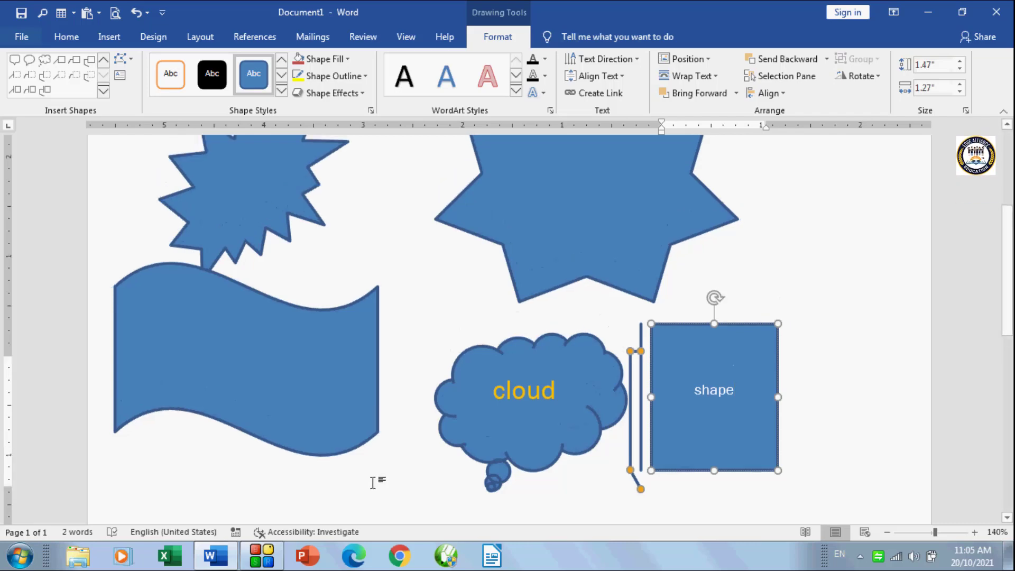
{"action": "scroll", "coordinate": [373, 483], "scroll_direction": "up", "scroll_amount": 1}
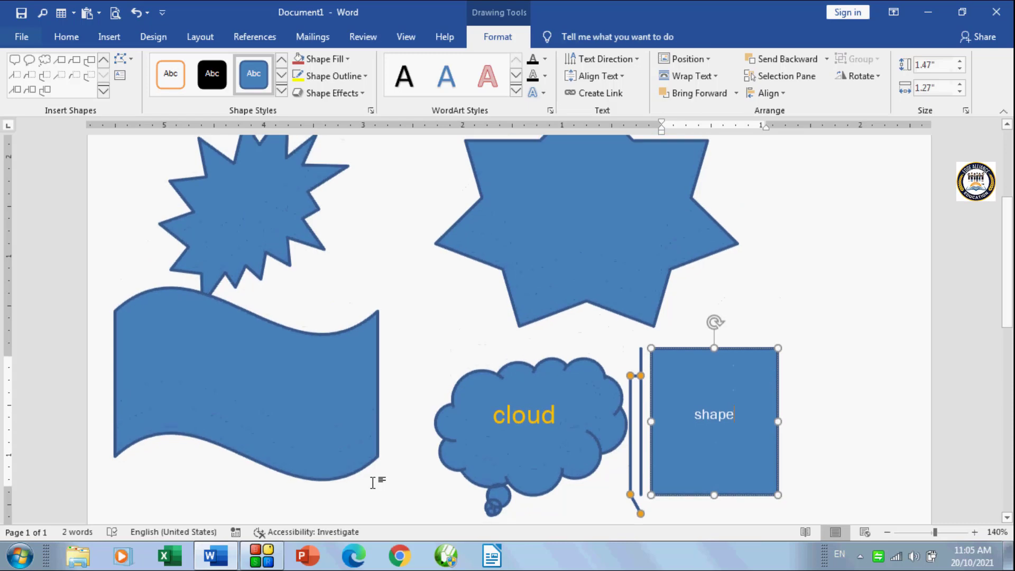
{"action": "left_click", "coordinate": [226, 373]}
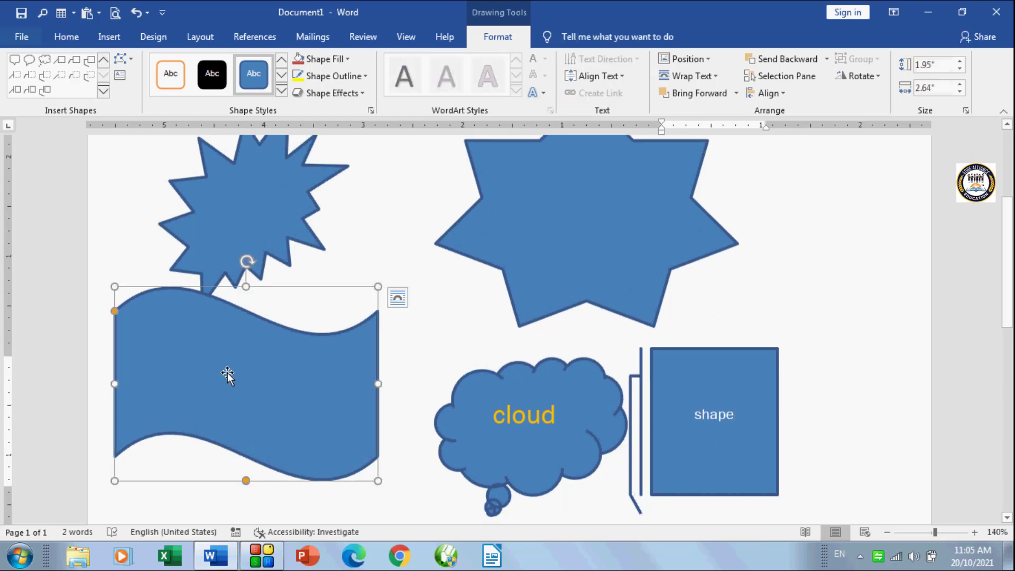
{"action": "scroll", "coordinate": [260, 414], "scroll_direction": "up", "scroll_amount": 4}
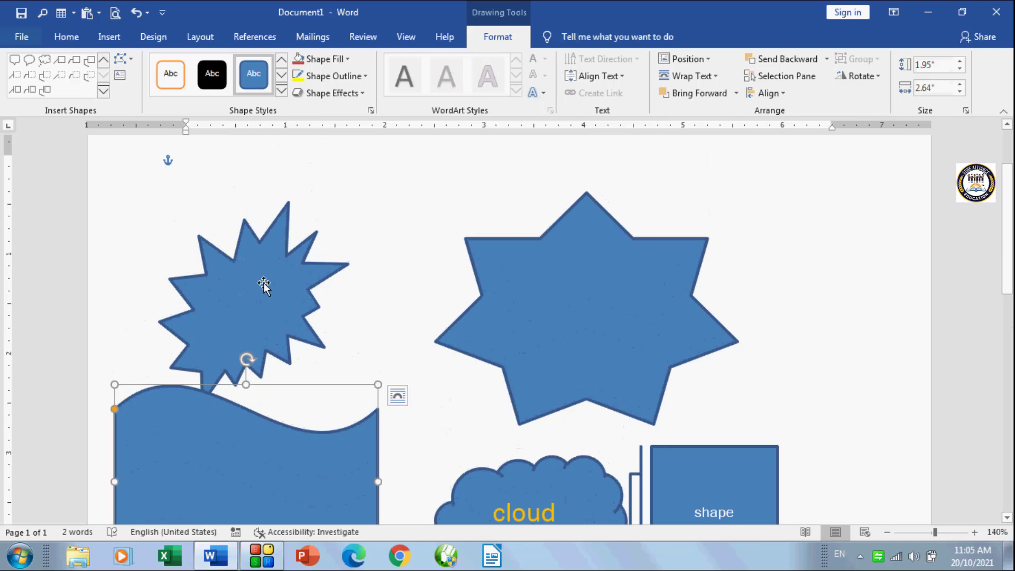
{"action": "left_click", "coordinate": [103, 91]}
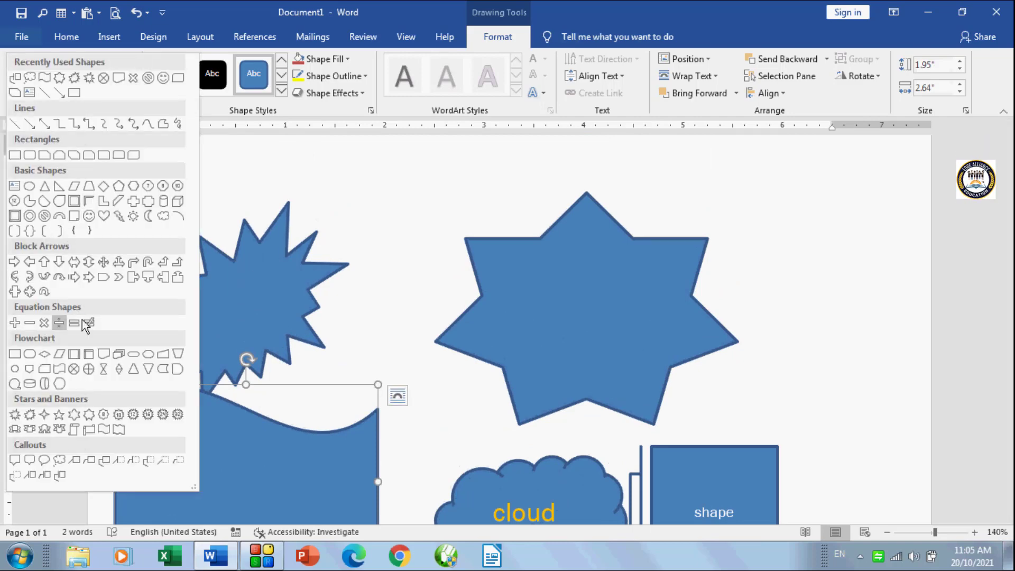
{"action": "left_click", "coordinate": [370, 267]}
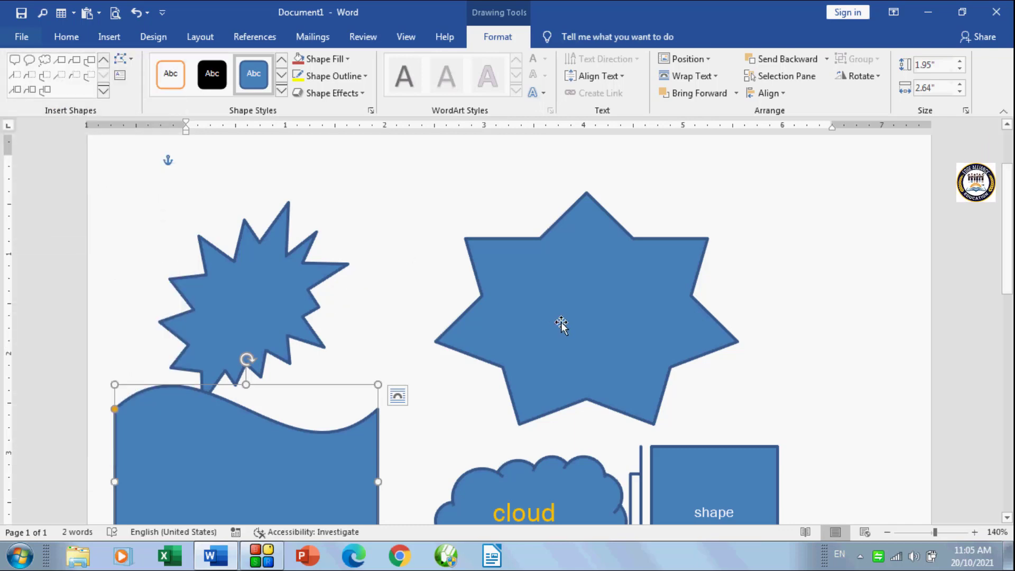
Step: Add the text "star" inside the seven-point star
{"action": "left_click", "coordinate": [504, 270]}
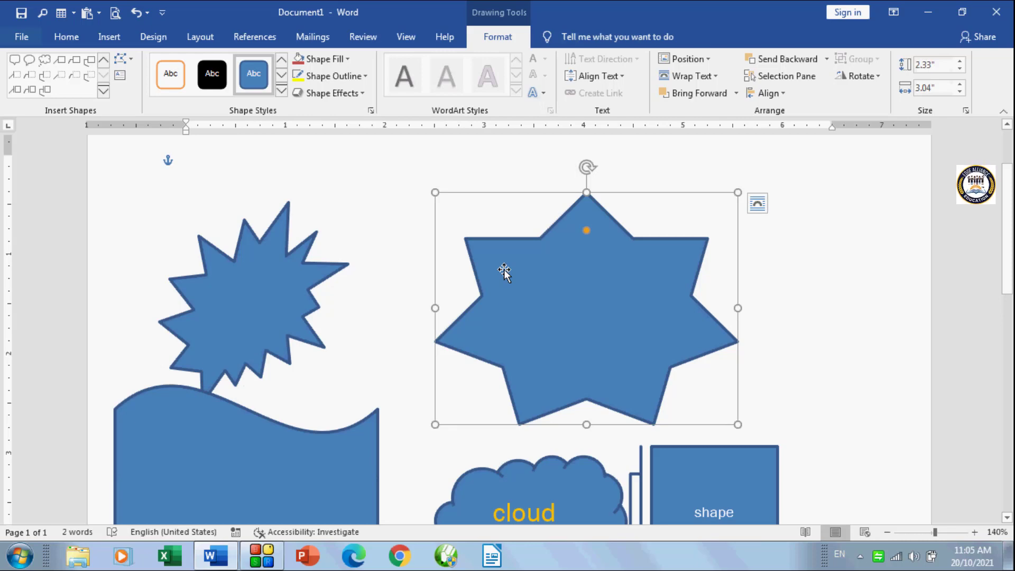
{"action": "right_click", "coordinate": [503, 270]}
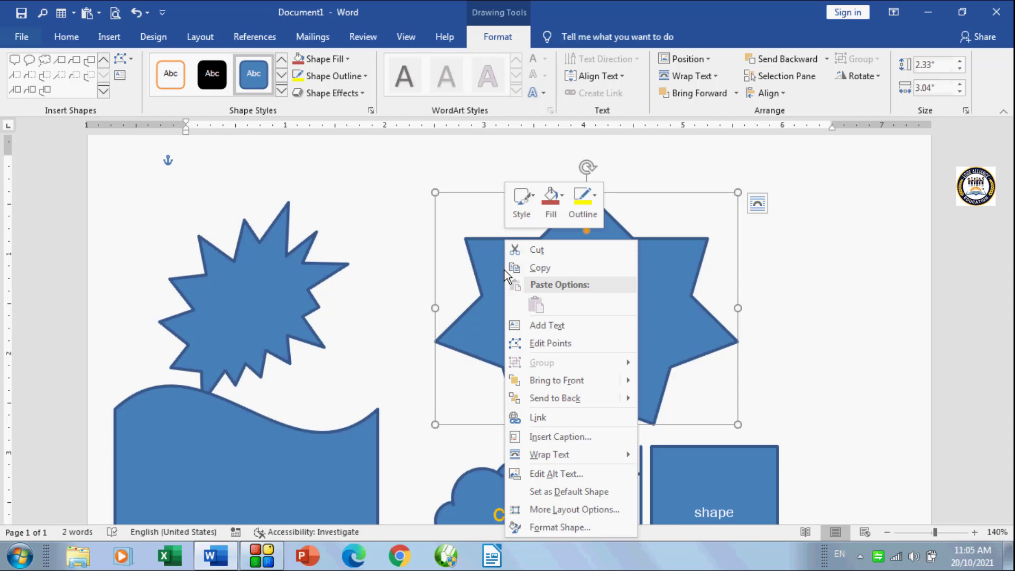
{"action": "left_click", "coordinate": [578, 326]}
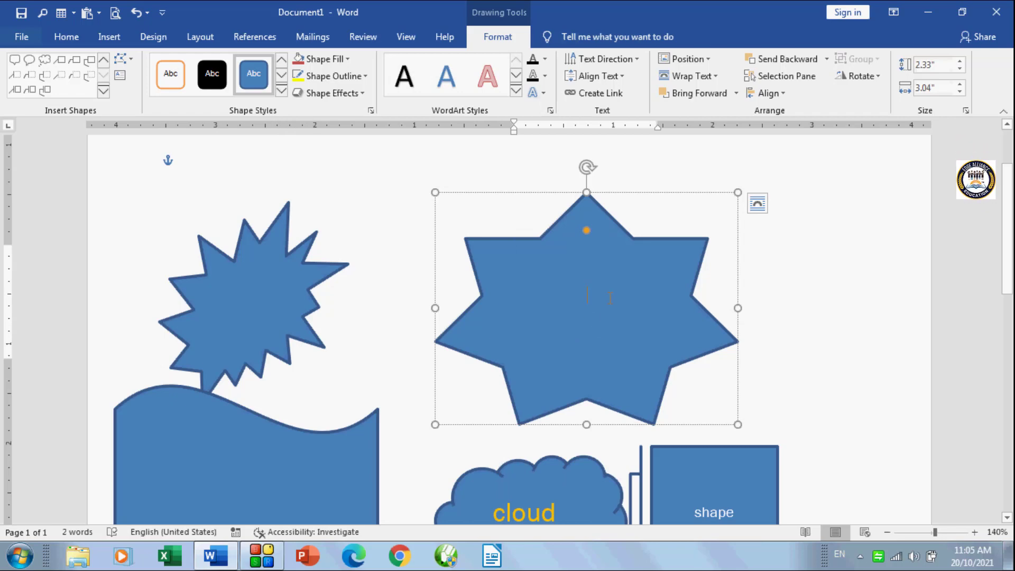
{"action": "type", "text": "sta"}
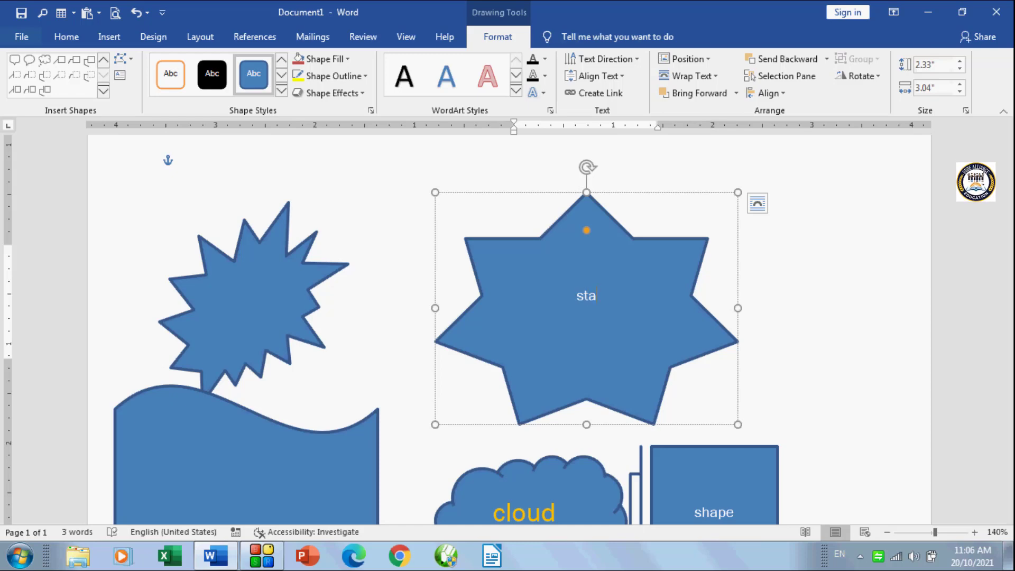
{"action": "type", "text": "r"}
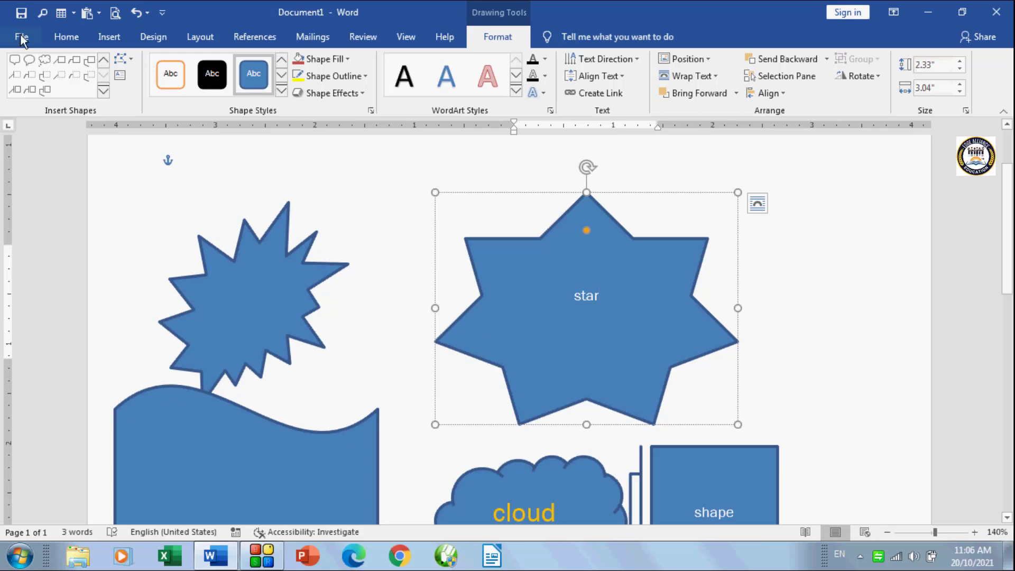
{"action": "left_click", "coordinate": [103, 92]}
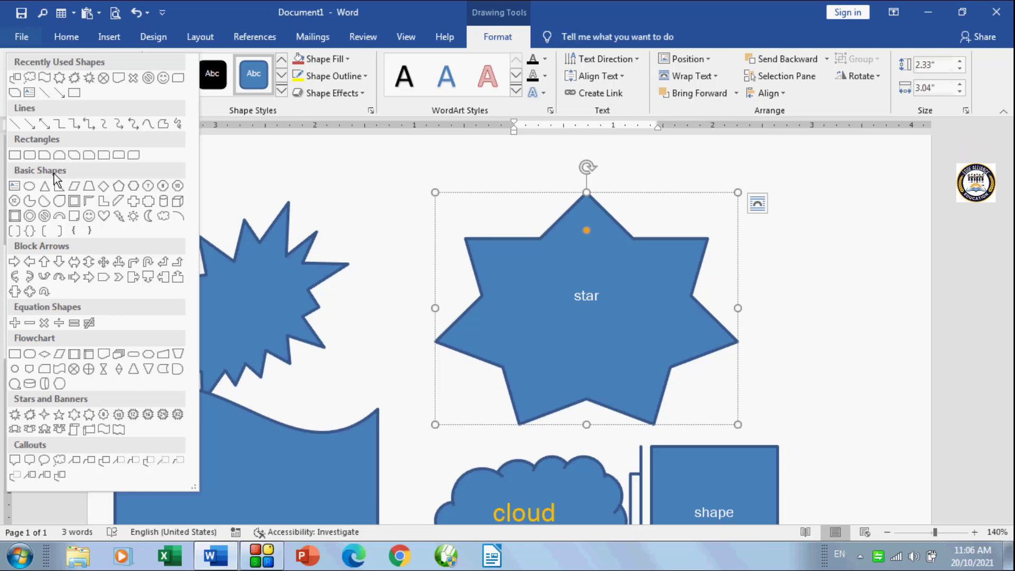
{"action": "left_click", "coordinate": [364, 230]}
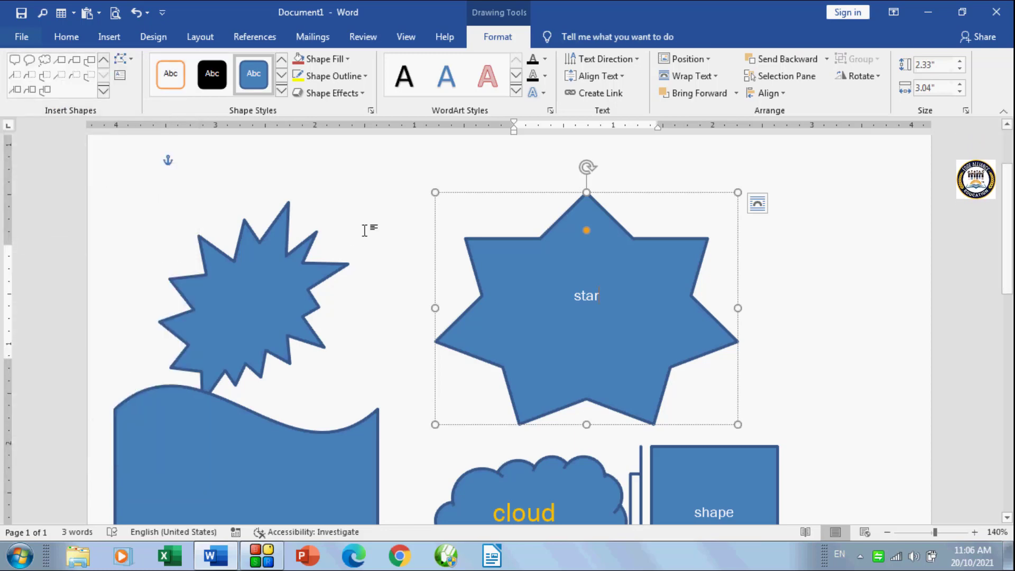
{"action": "left_click", "coordinate": [102, 92]}
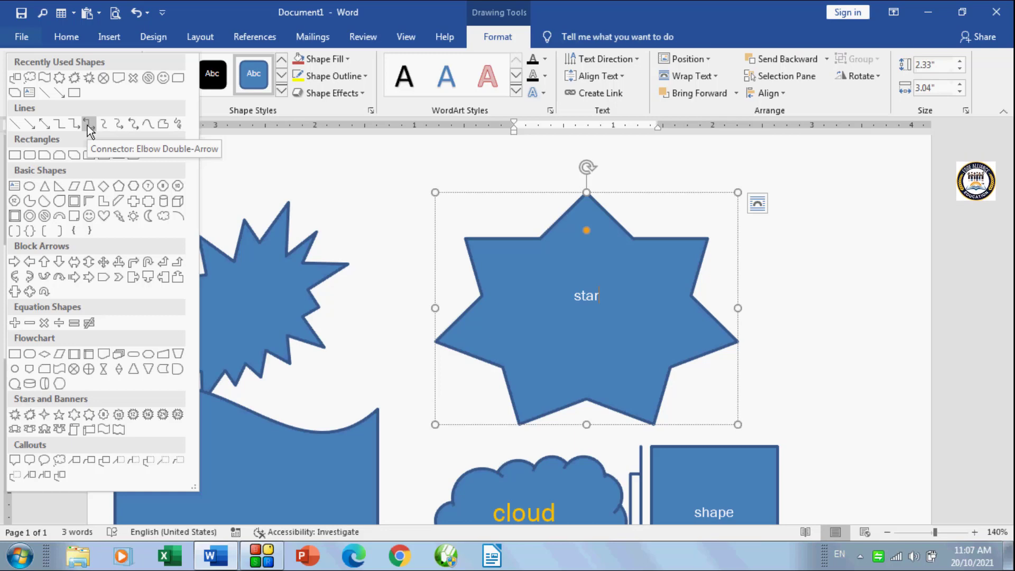
{"action": "left_click", "coordinate": [349, 181]}
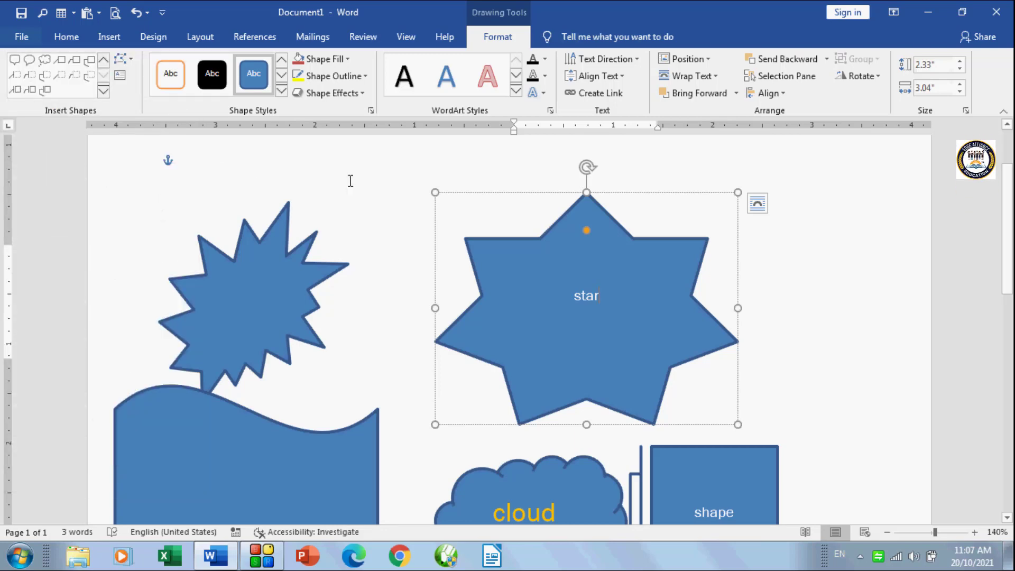
Step: Delete all the shapes from the document
{"action": "key", "text": "ctrl+a"}
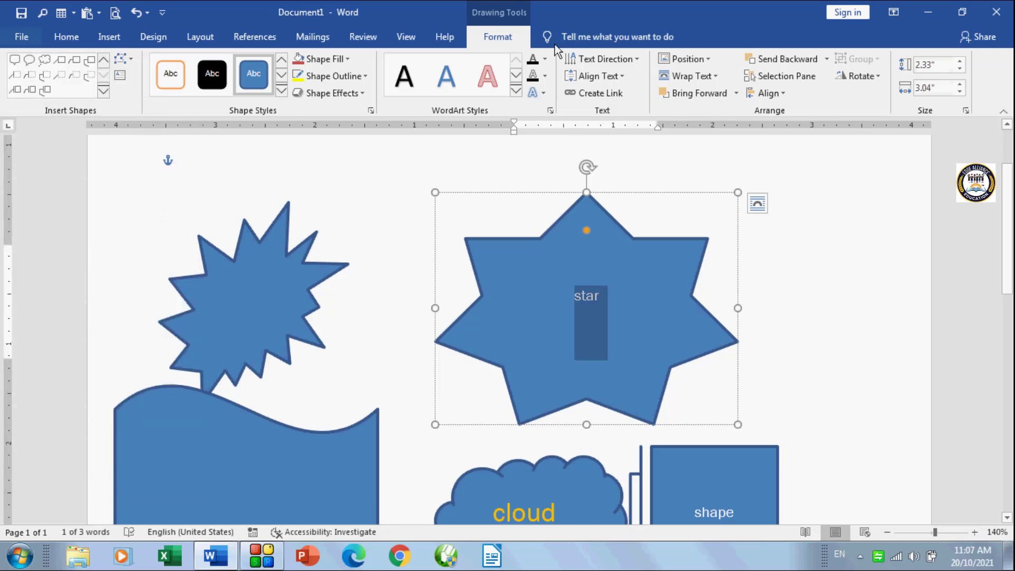
{"action": "left_click", "coordinate": [501, 195]}
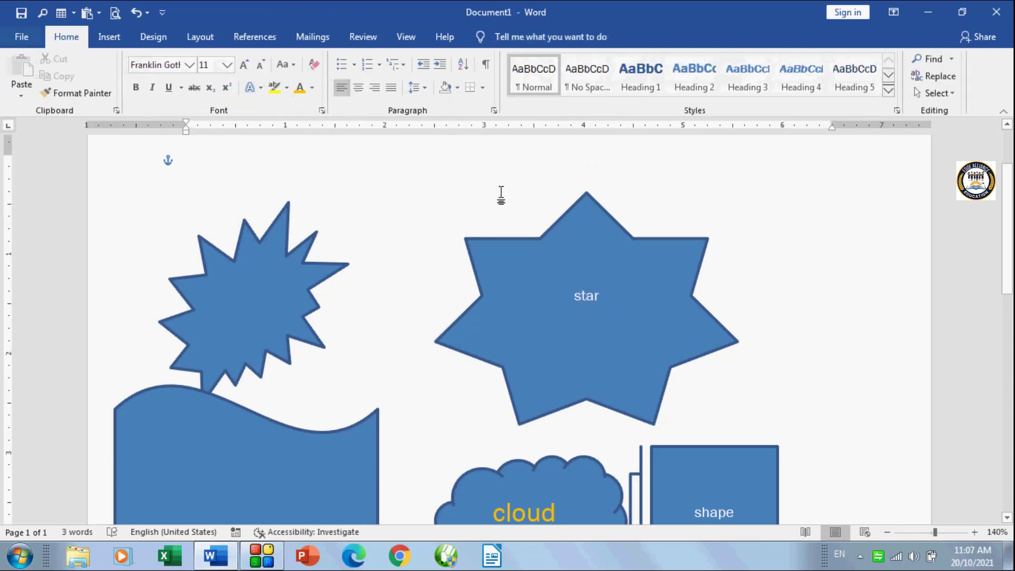
{"action": "key", "text": "ctrl+a"}
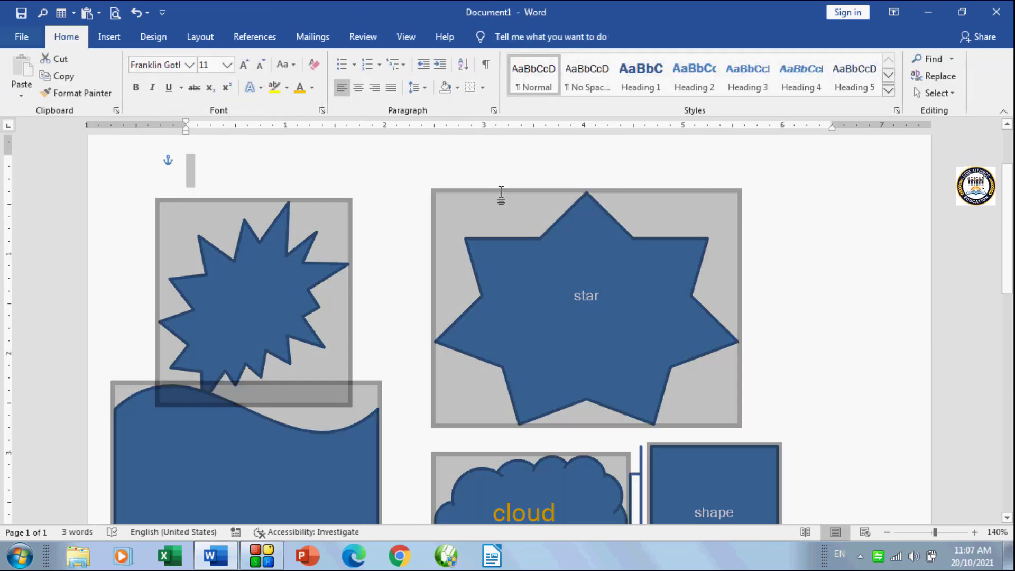
{"action": "key", "text": "Delete"}
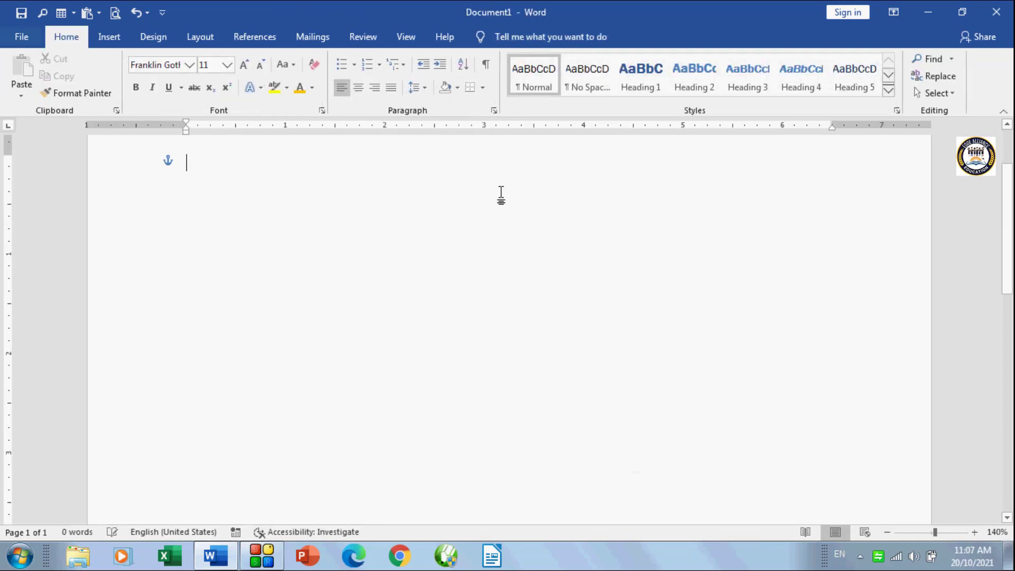
Step: Insert a new drawing canvas into the empty document
{"action": "left_click", "coordinate": [109, 37]}
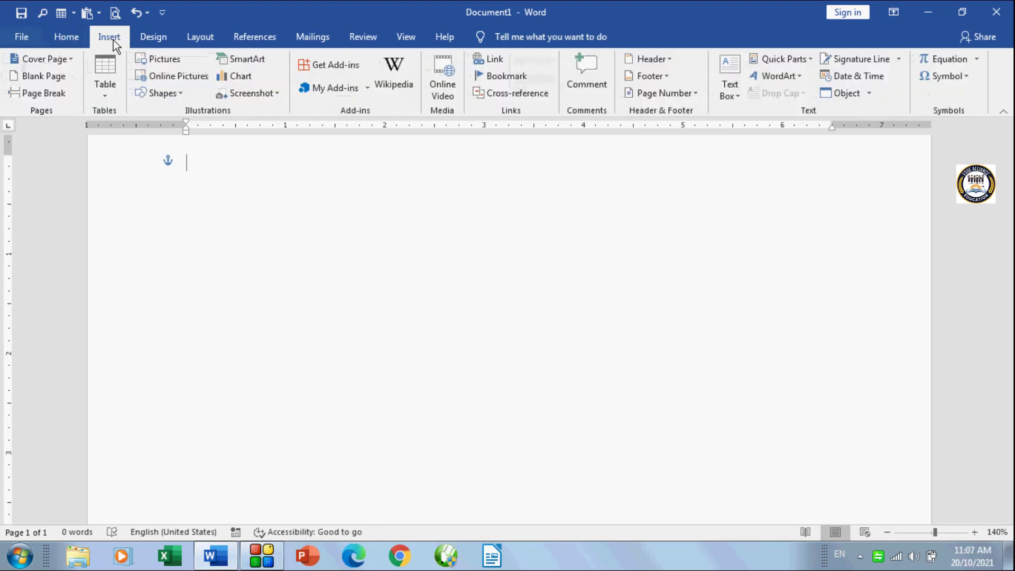
{"action": "left_click", "coordinate": [187, 93]}
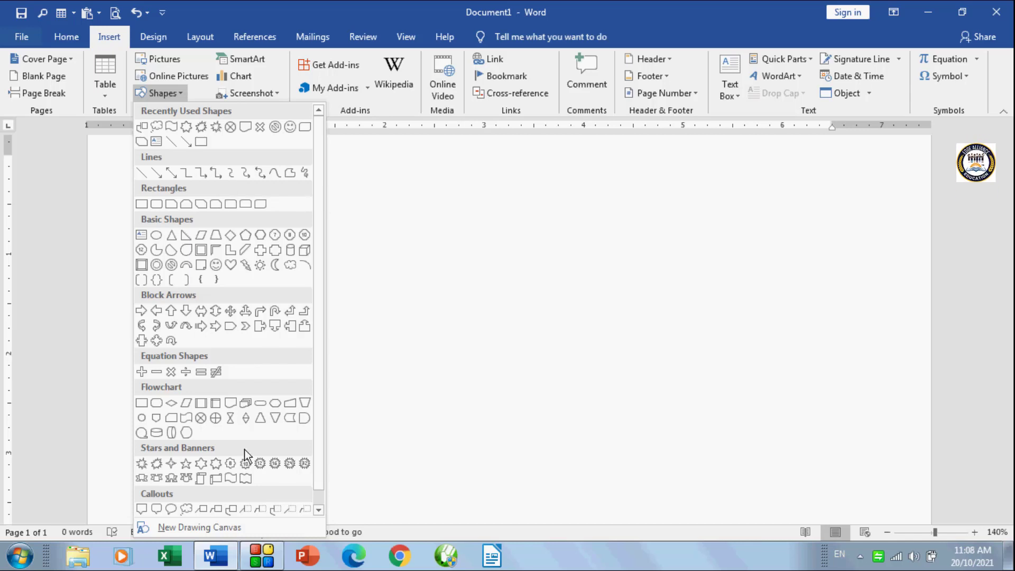
{"action": "left_click", "coordinate": [235, 526]}
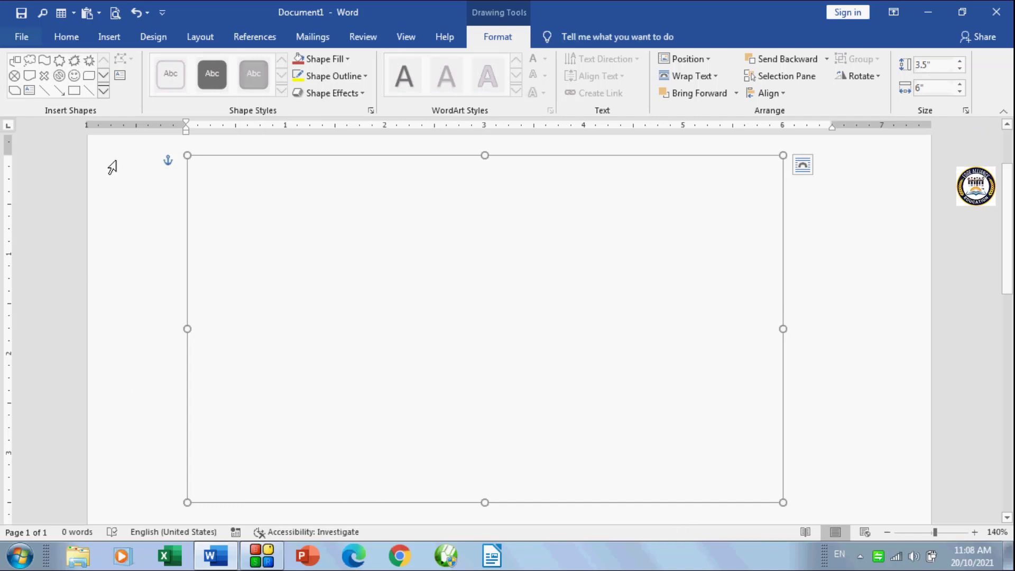
Step: Draw a rectangle about 1.8" high and 1.78" wide in the left part of the drawing canvas
{"action": "left_click", "coordinate": [104, 92]}
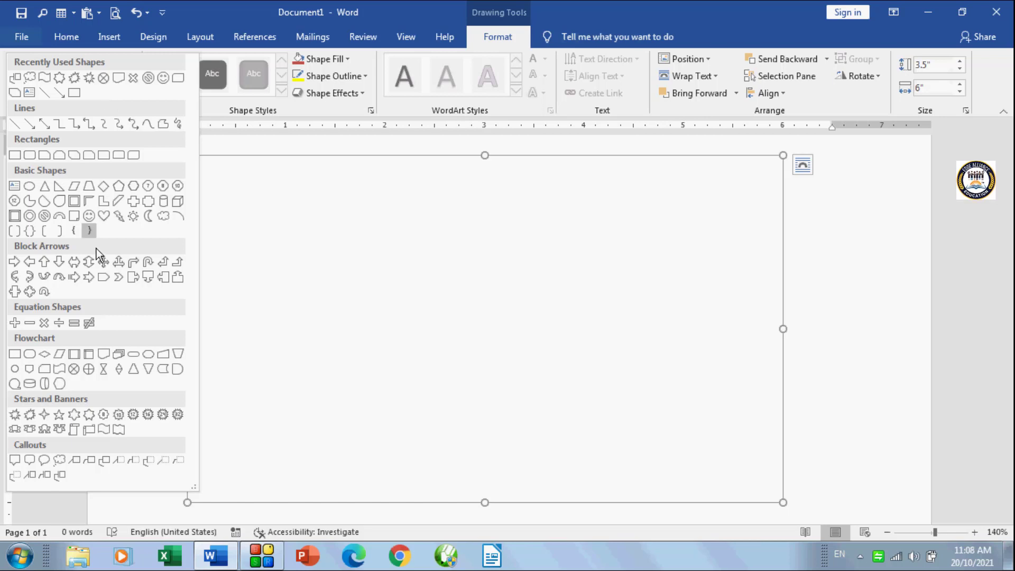
{"action": "left_click", "coordinate": [14, 154]}
{"action": "left_click_drag", "start_coordinate": [195, 195], "coordinate": [249, 277]}
{"action": "left_click_drag", "start_coordinate": [281, 319], "coordinate": [374, 375]}
Step: Draw a down block arrow about 1.78" high and 1.63" wide to the right of the rectangle on the canvas
{"action": "left_click", "coordinate": [102, 92]}
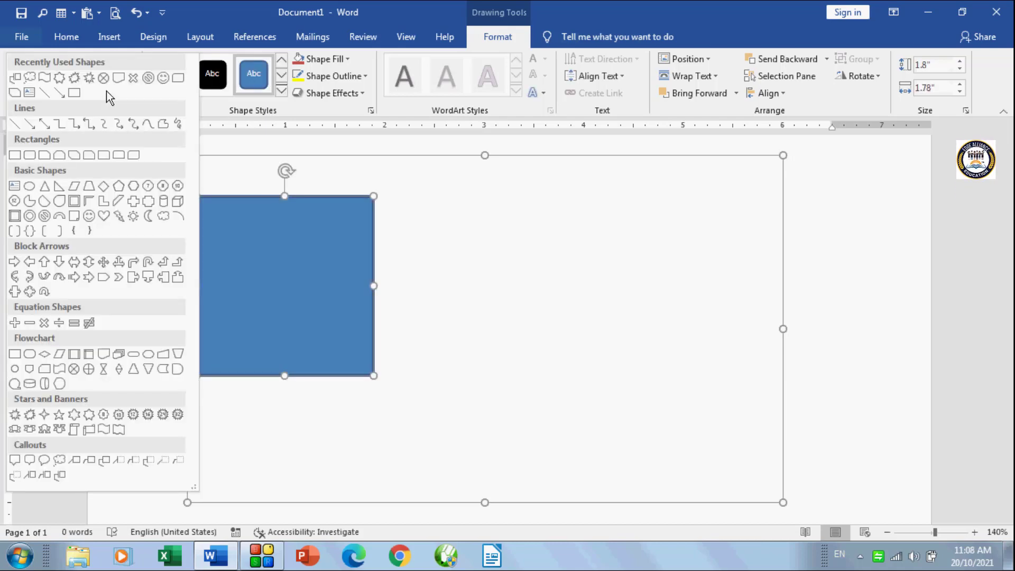
{"action": "left_click", "coordinate": [59, 263]}
{"action": "left_click_drag", "start_coordinate": [478, 191], "coordinate": [643, 369]}
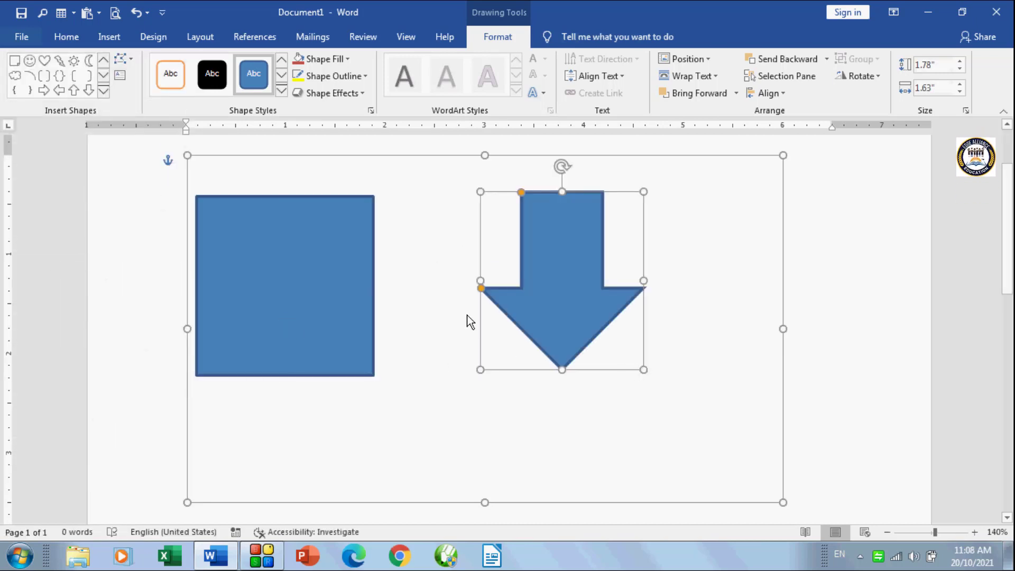
Step: Draw an elbow double-arrow connector from the rectangle's bottom connection point to the down arrow on the canvas
{"action": "left_click", "coordinate": [322, 353]}
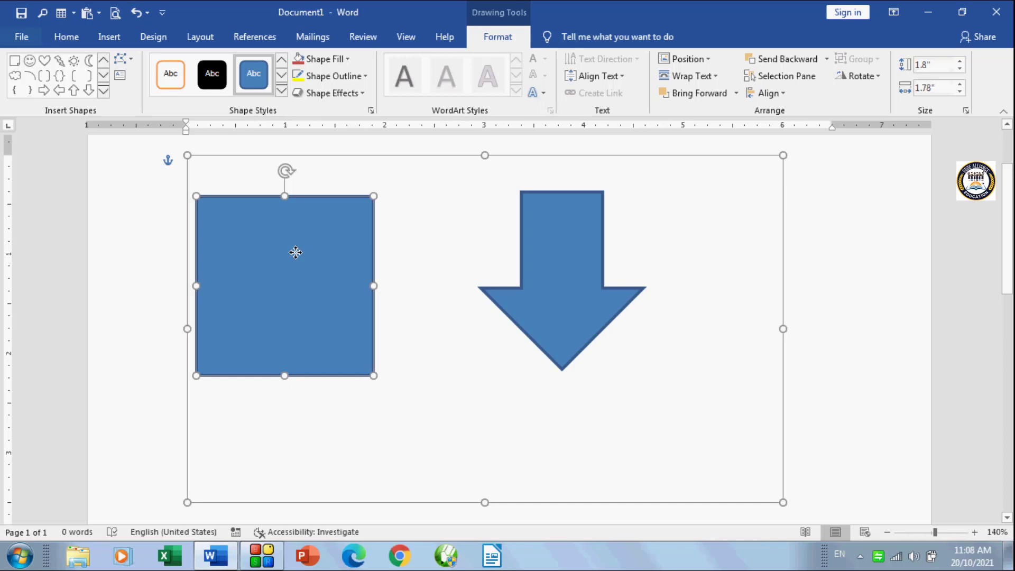
{"action": "left_click", "coordinate": [104, 92]}
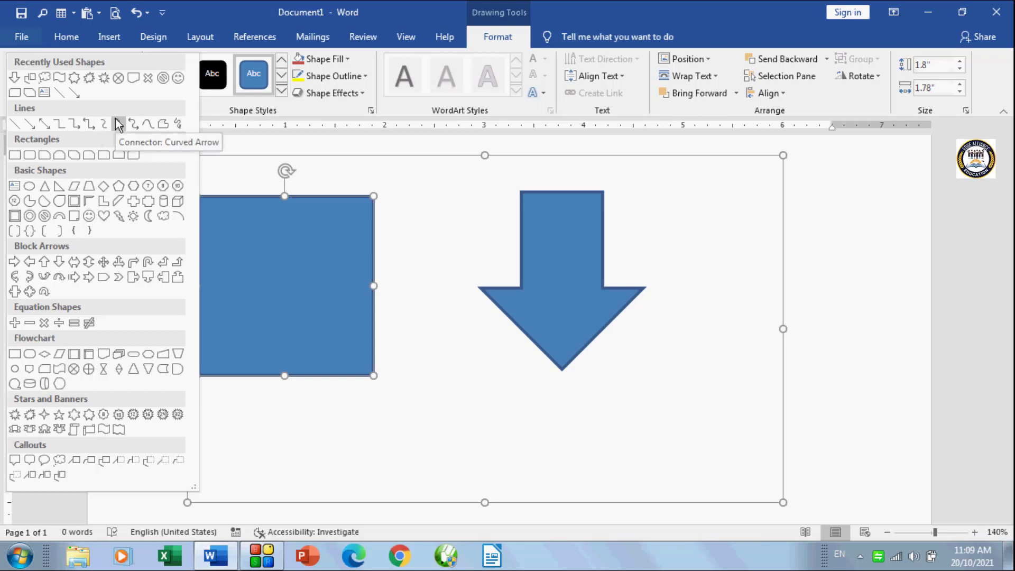
{"action": "left_click", "coordinate": [88, 123]}
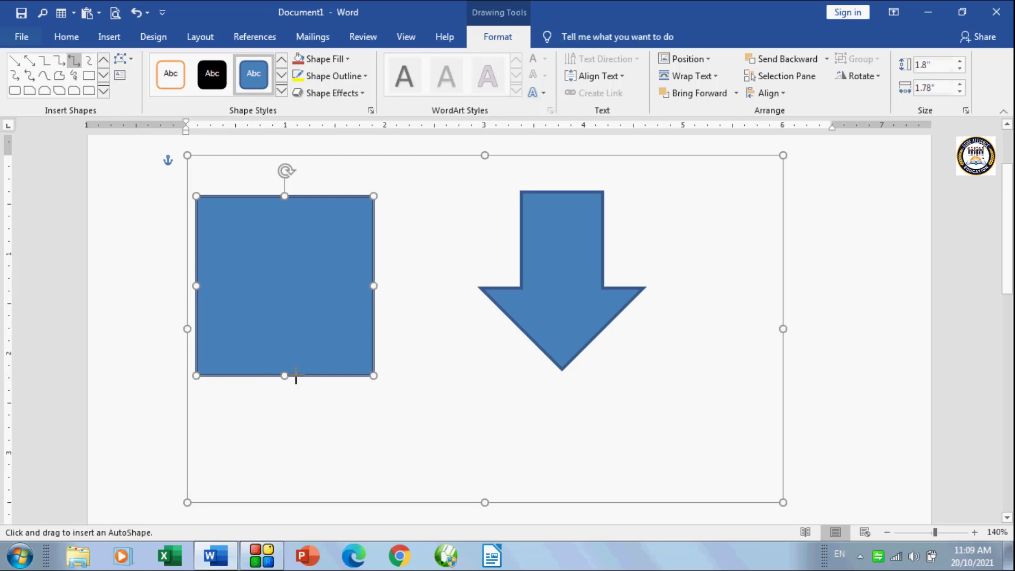
{"action": "left_click_drag", "start_coordinate": [296, 376], "coordinate": [527, 306]}
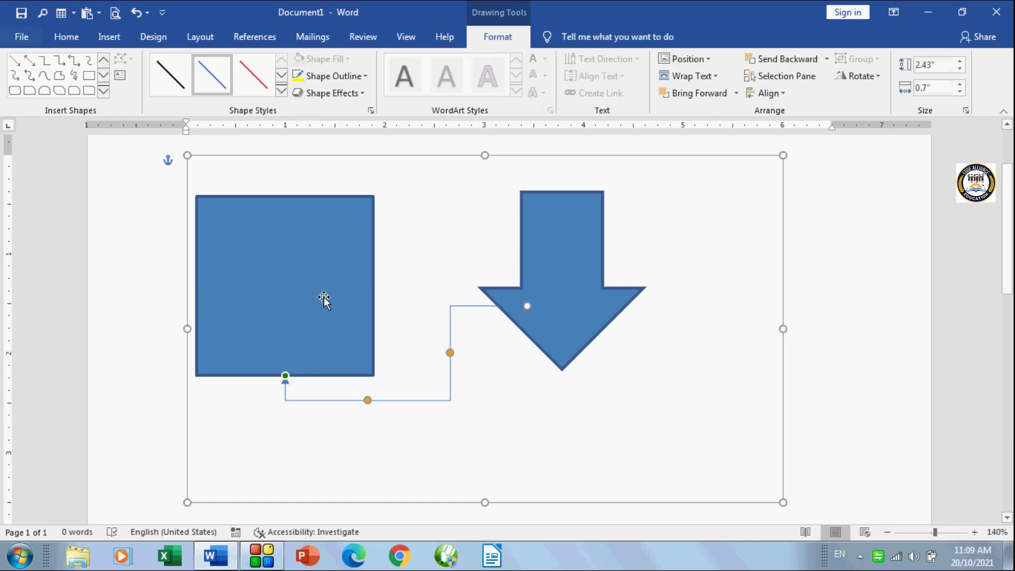
Step: Move the rectangle and the down arrow closer together on the canvas to test how the connector follows them
{"action": "left_click_drag", "start_coordinate": [324, 296], "coordinate": [351, 300]}
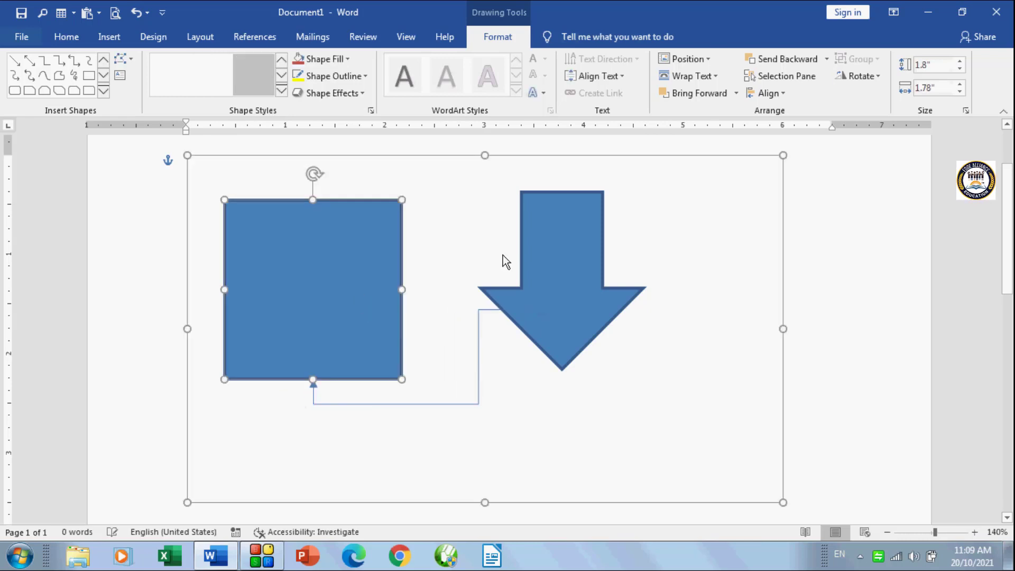
{"action": "left_click_drag", "start_coordinate": [561, 266], "coordinate": [542, 303]}
{"action": "mouse_move", "coordinate": [310, 349]}
{"action": "left_mouse_down"}
{"action": "mouse_move", "coordinate": [311, 327]}
{"action": "mouse_move", "coordinate": [317, 345]}
{"action": "left_mouse_up"}
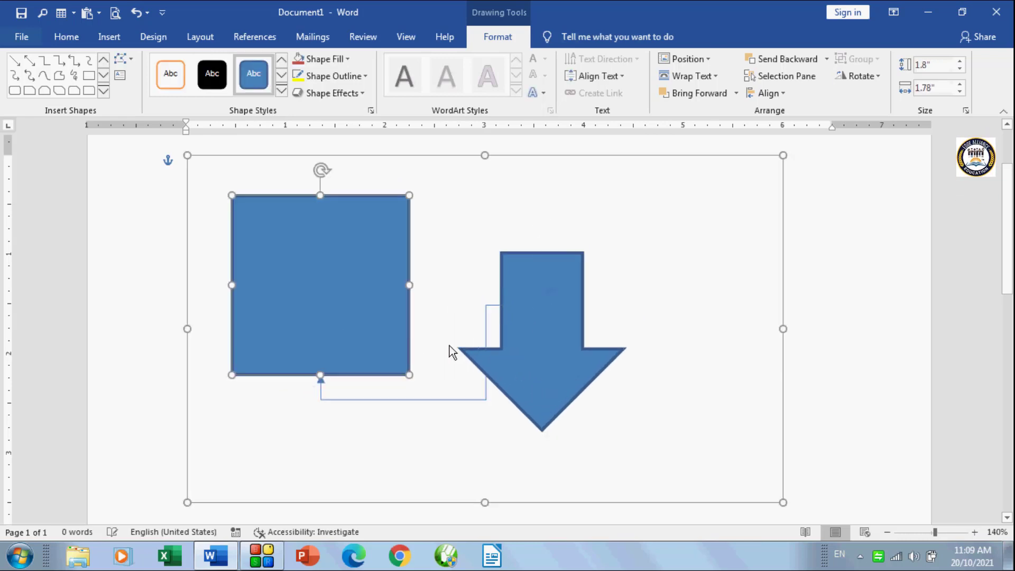
{"action": "left_click_drag", "start_coordinate": [523, 368], "coordinate": [516, 369]}
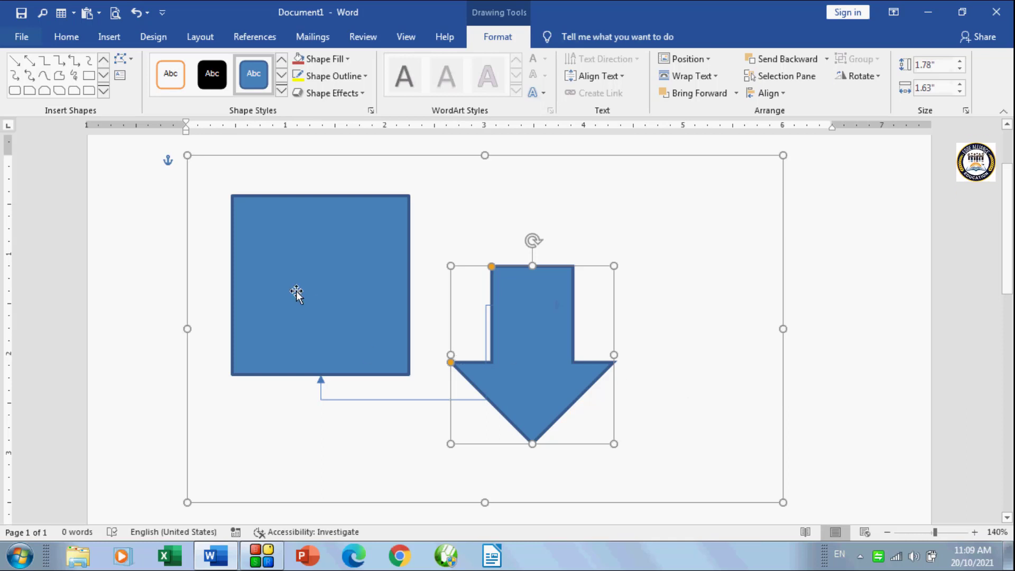
{"action": "left_click_drag", "start_coordinate": [297, 293], "coordinate": [298, 317]}
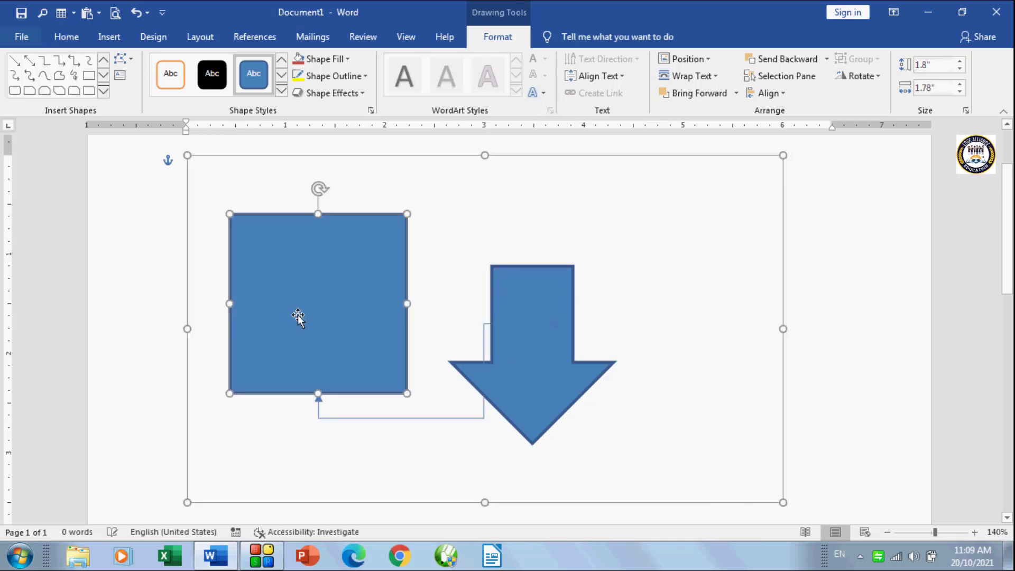
{"action": "left_click", "coordinate": [533, 346]}
{"action": "left_click_drag", "start_coordinate": [532, 346], "coordinate": [532, 341]}
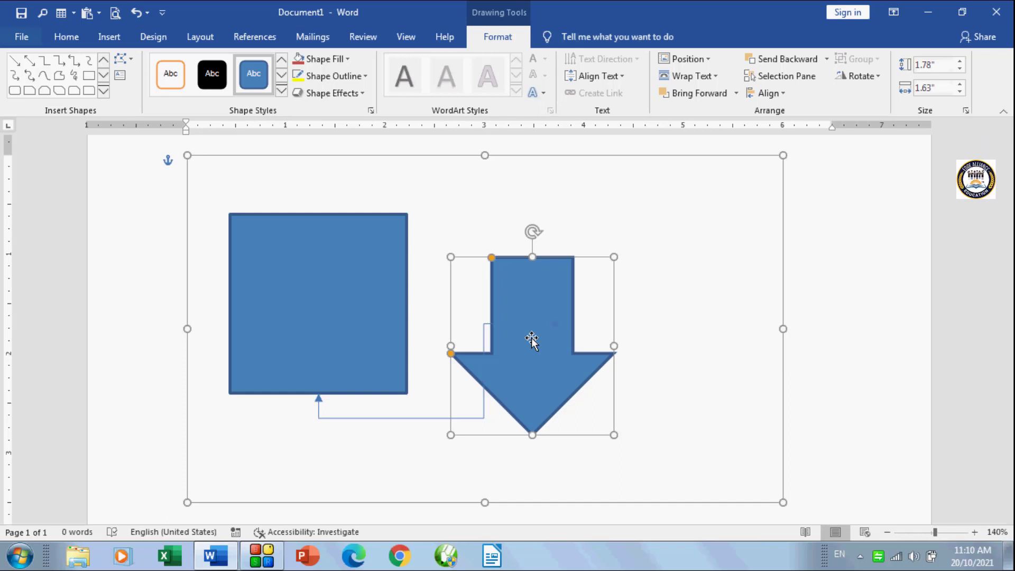
Step: Delete the drawing canvas together with its shapes and connector
{"action": "left_click", "coordinate": [691, 307]}
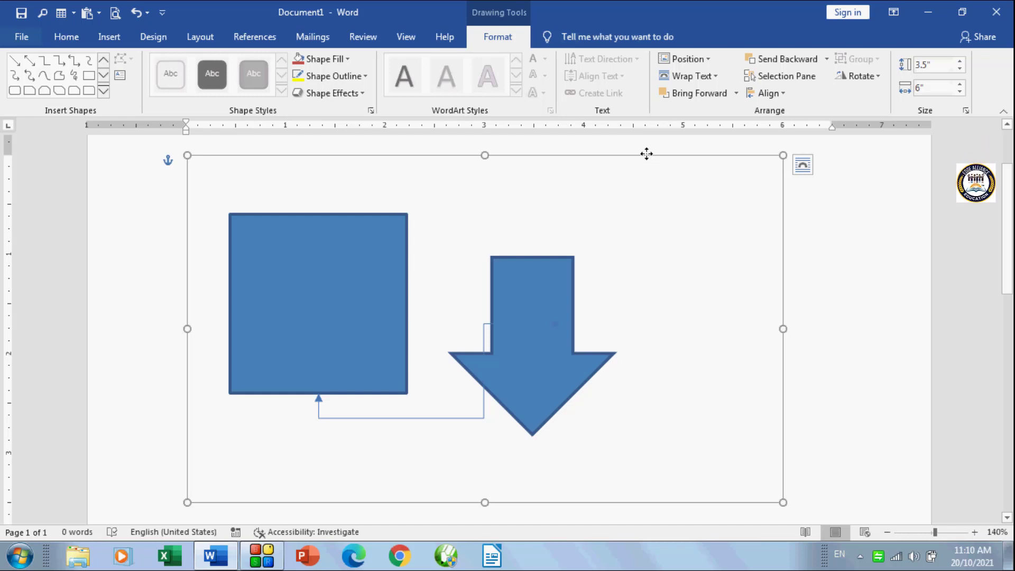
{"action": "key", "text": "Delete"}
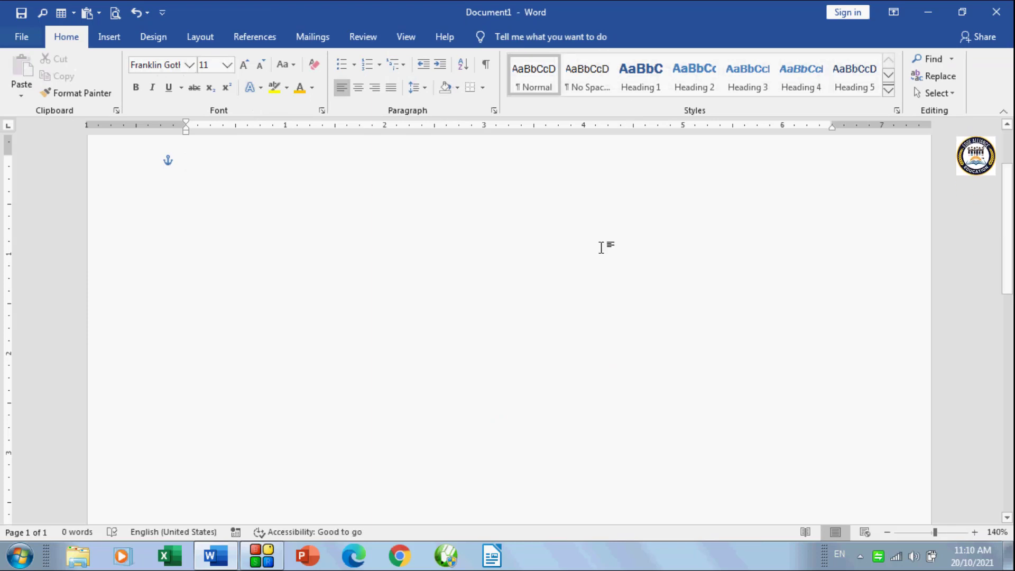
Step: Open the gallery of insertable shapes and browse down to the Callouts category
{"action": "left_click", "coordinate": [114, 41]}
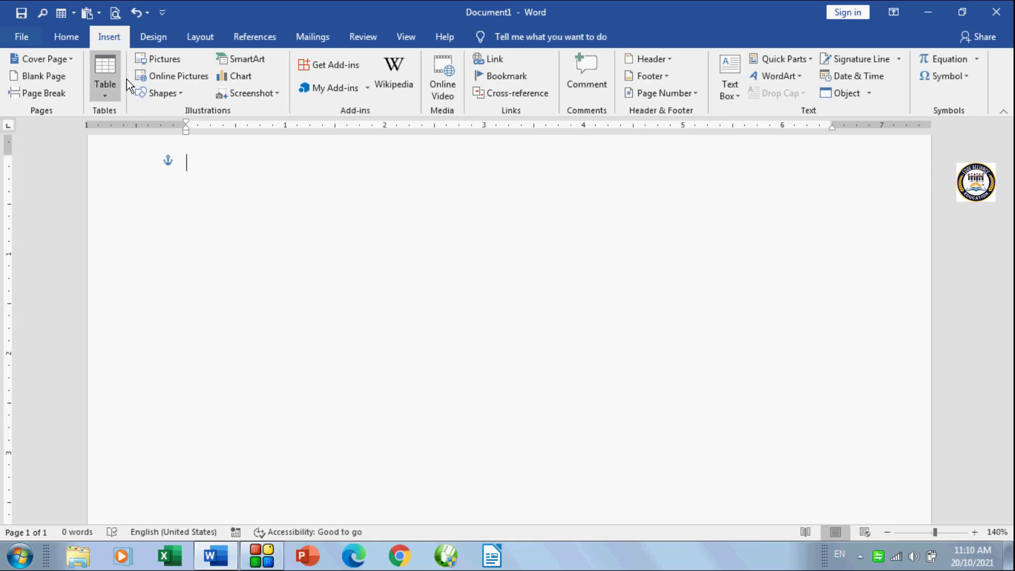
{"action": "left_click", "coordinate": [180, 90]}
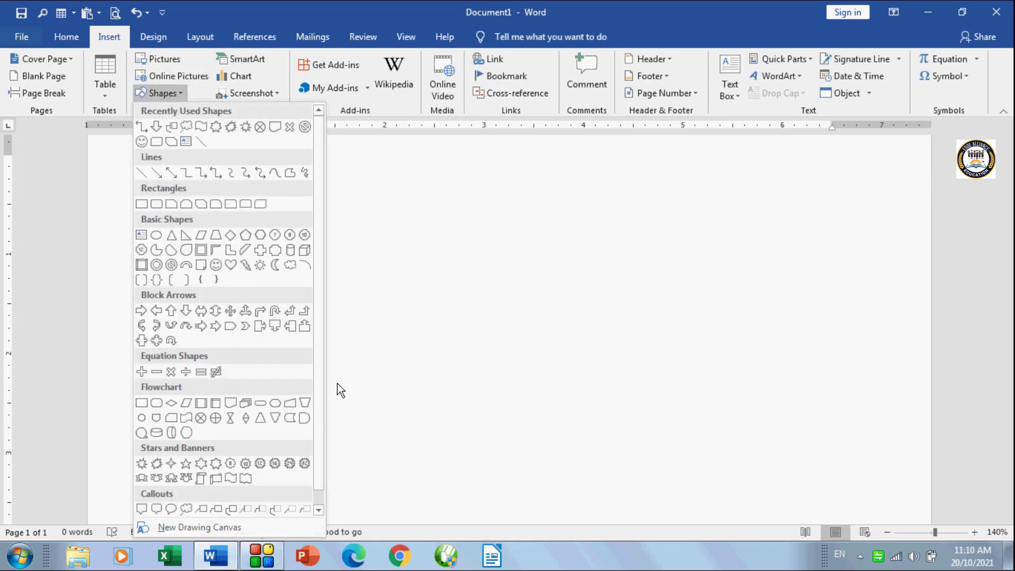
{"action": "scroll", "coordinate": [322, 420], "scroll_direction": "down", "scroll_amount": 1}
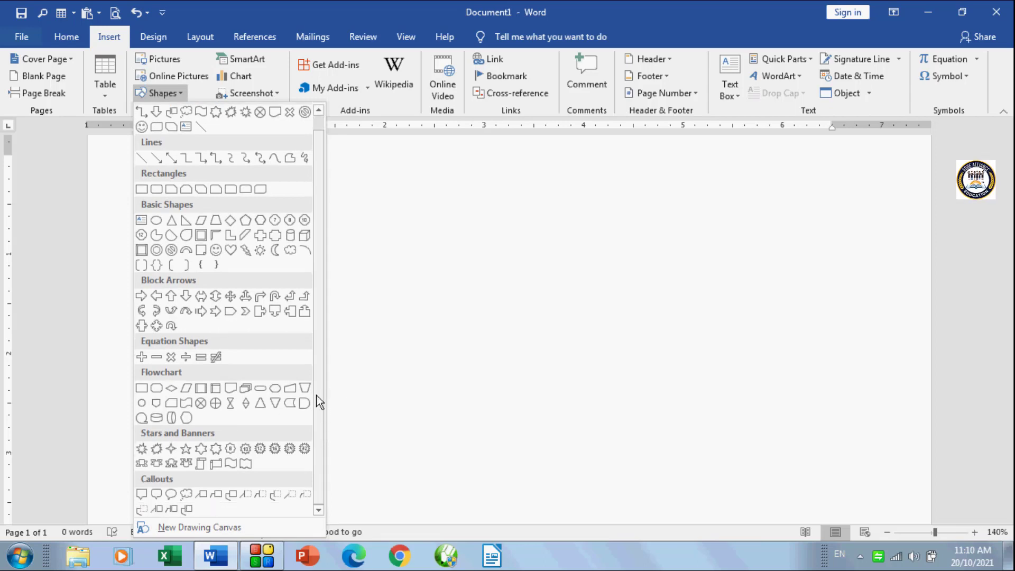